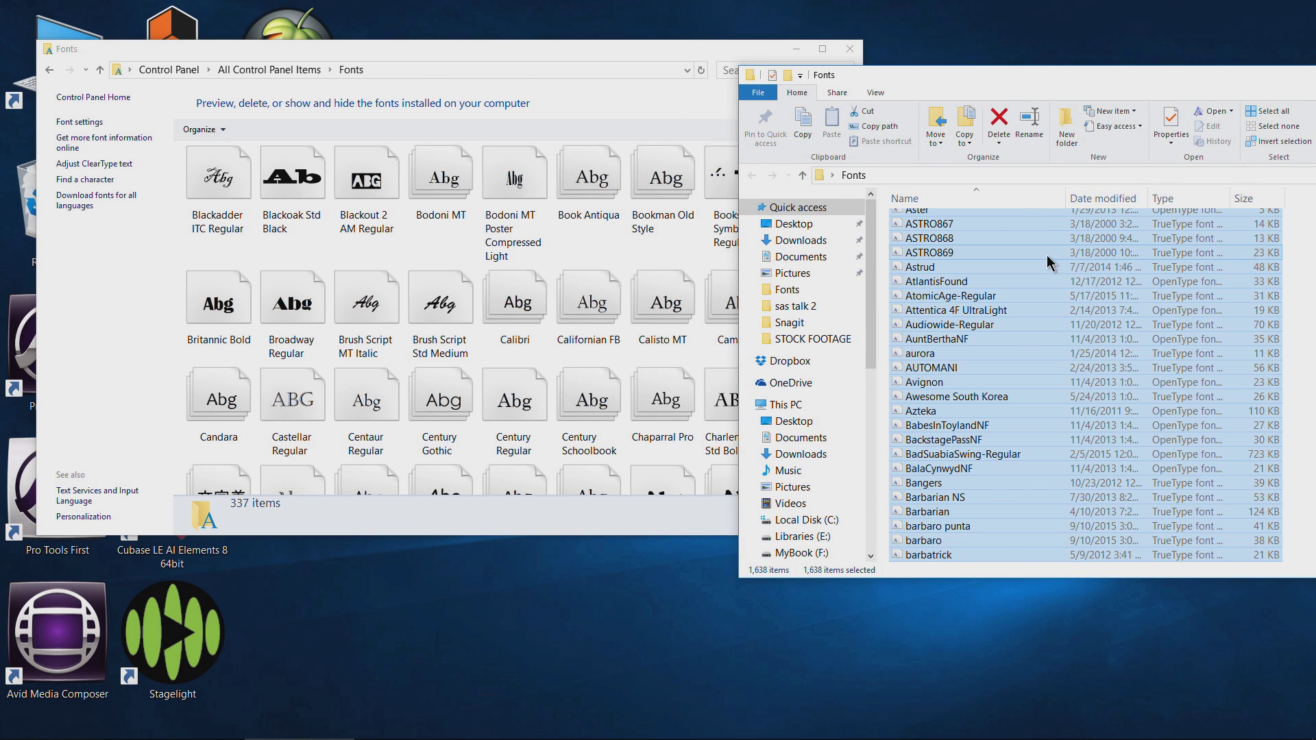
Step: Drop the selected desktop fonts into Control Panel Fonts, then close the desktop Fonts window
{"action": "left_click_drag", "start_coordinate": [976, 267], "coordinate": [492, 262]}
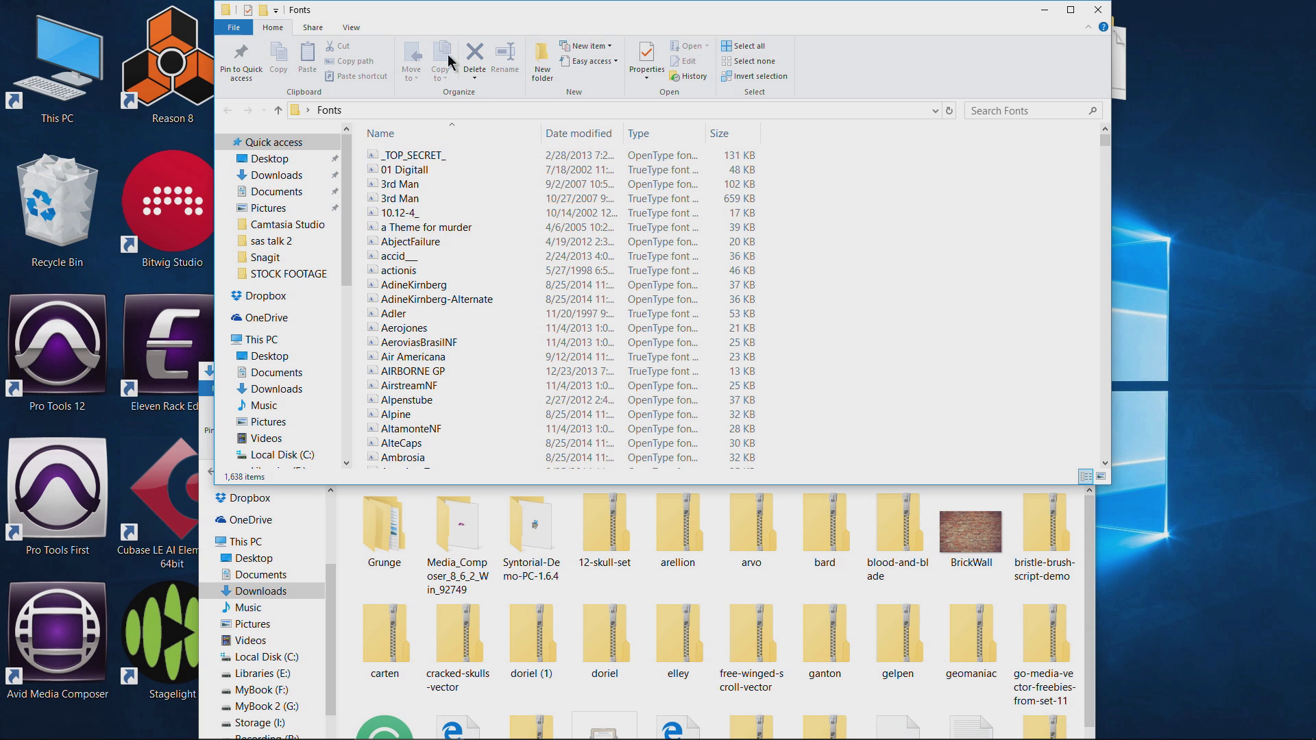
{"action": "left_click_drag", "start_coordinate": [477, 12], "coordinate": [552, 38]}
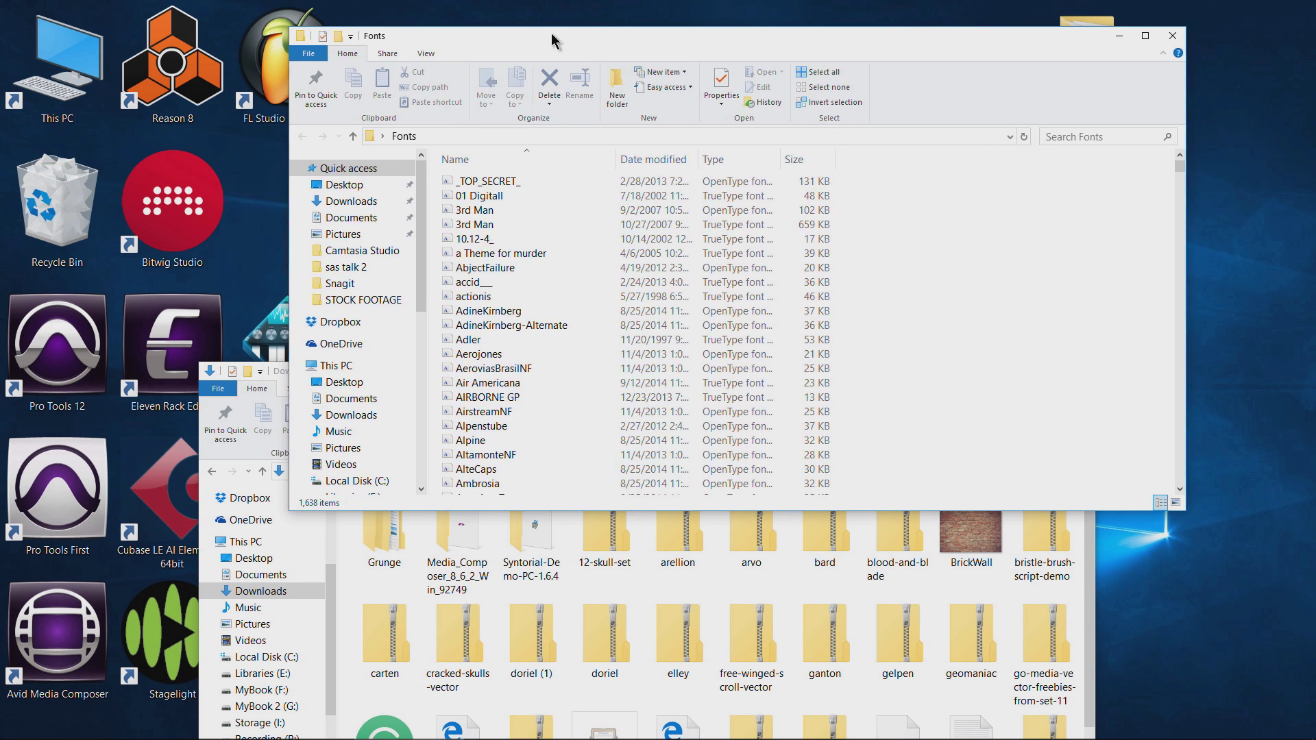
{"action": "left_click", "coordinate": [1175, 37]}
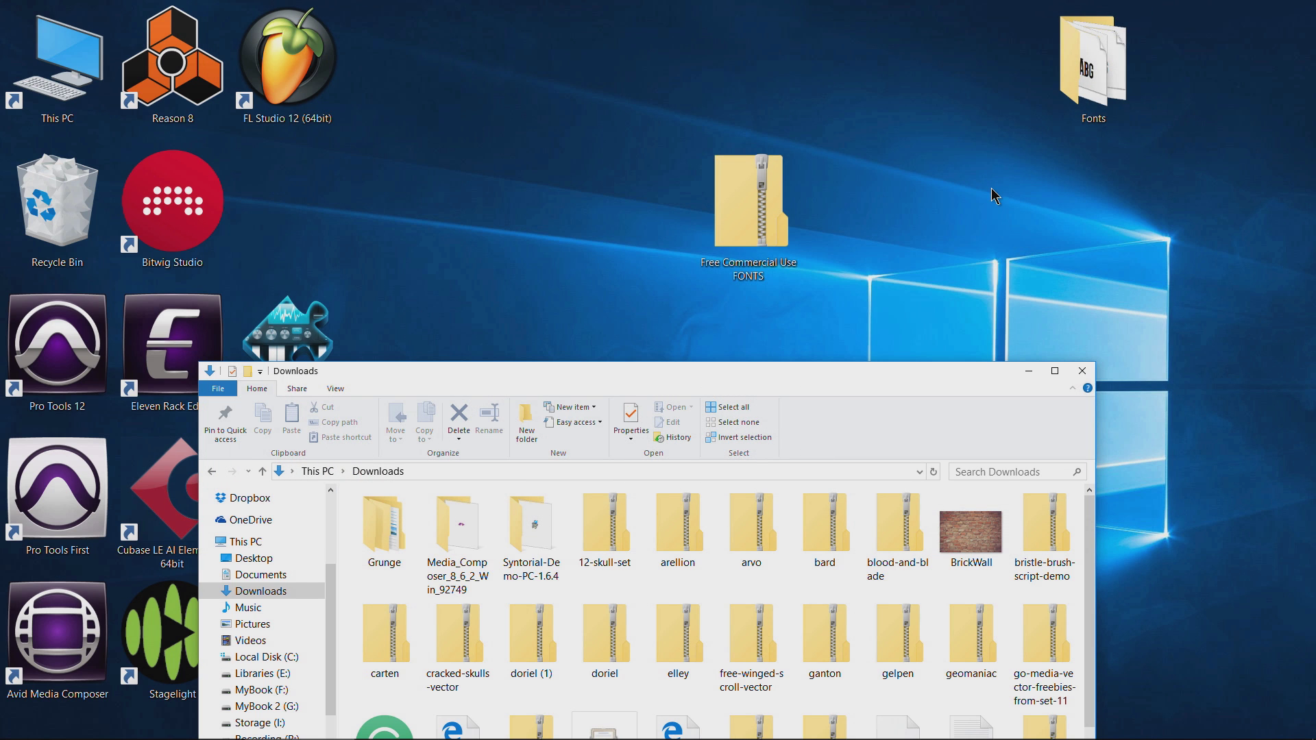
Step: Select all five FONTS1 fonts and Install them, then minimize the browser to reveal Downloads
{"action": "left_click", "coordinate": [770, 231]}
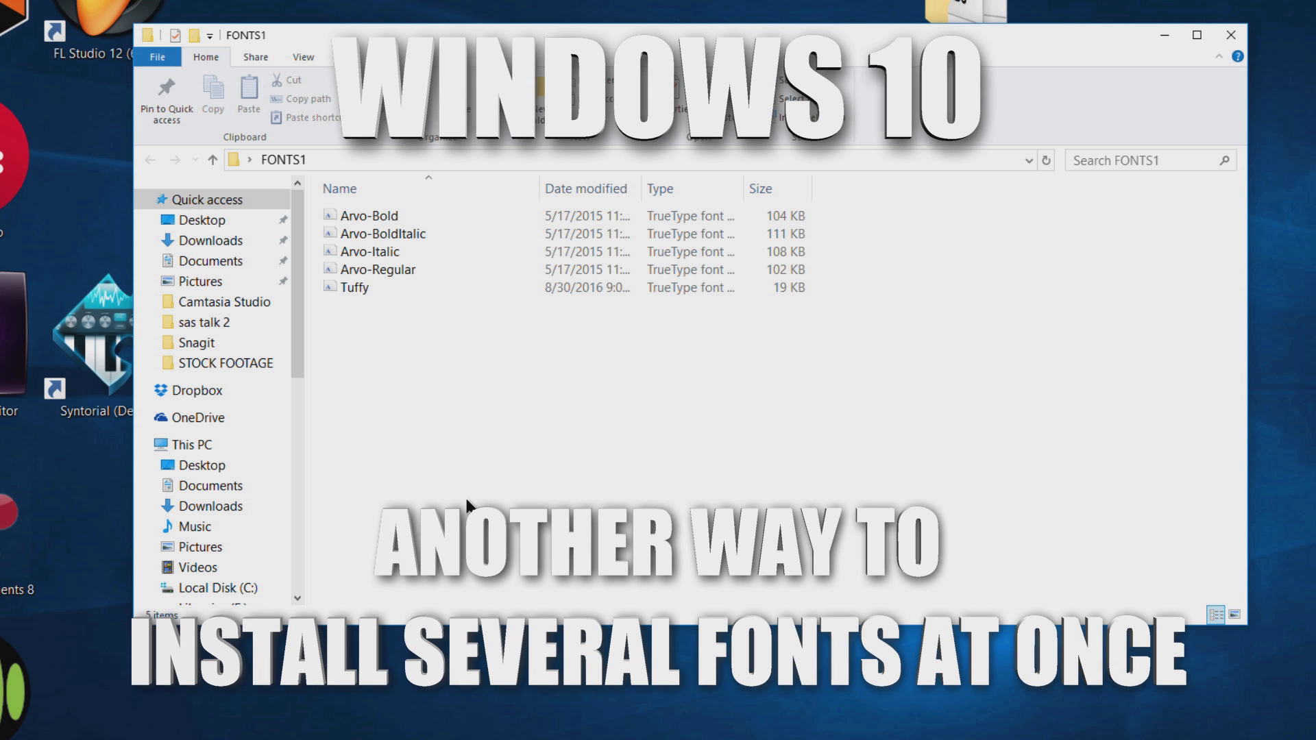
{"action": "key", "text": "ctrl+a"}
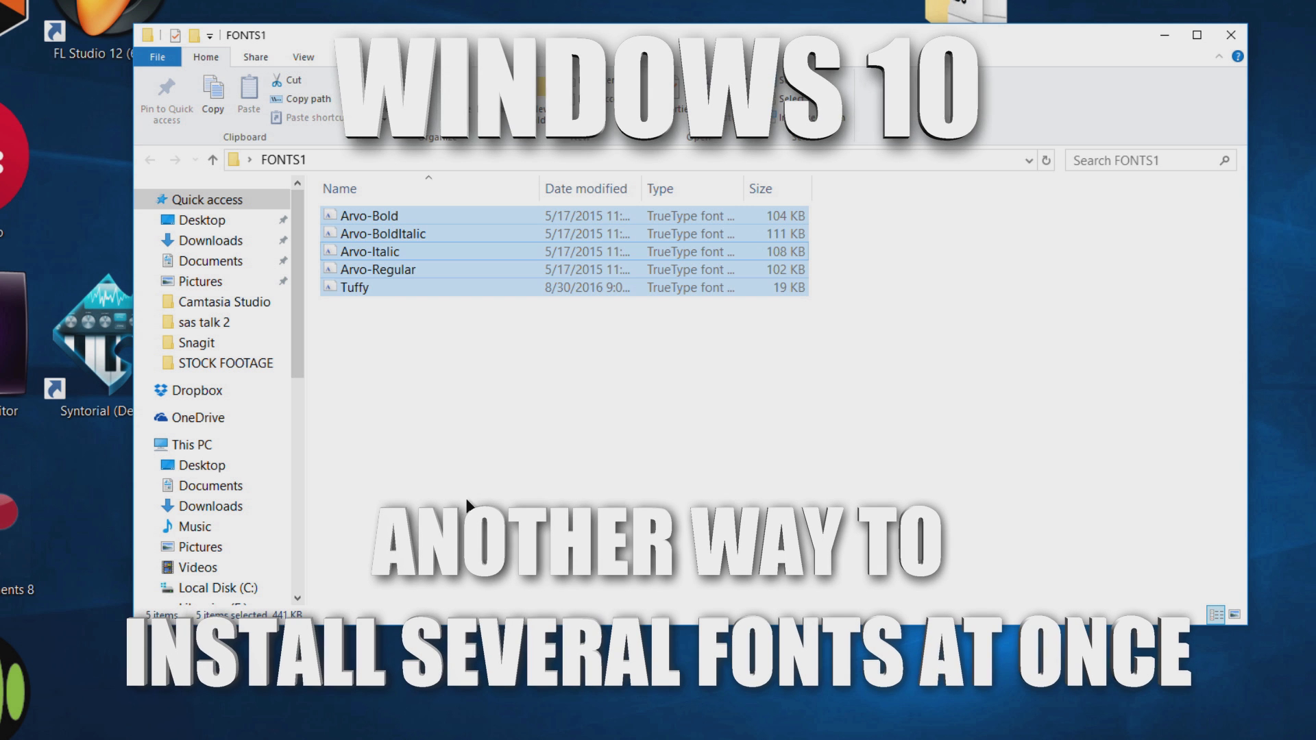
{"action": "right_click", "coordinate": [478, 269]}
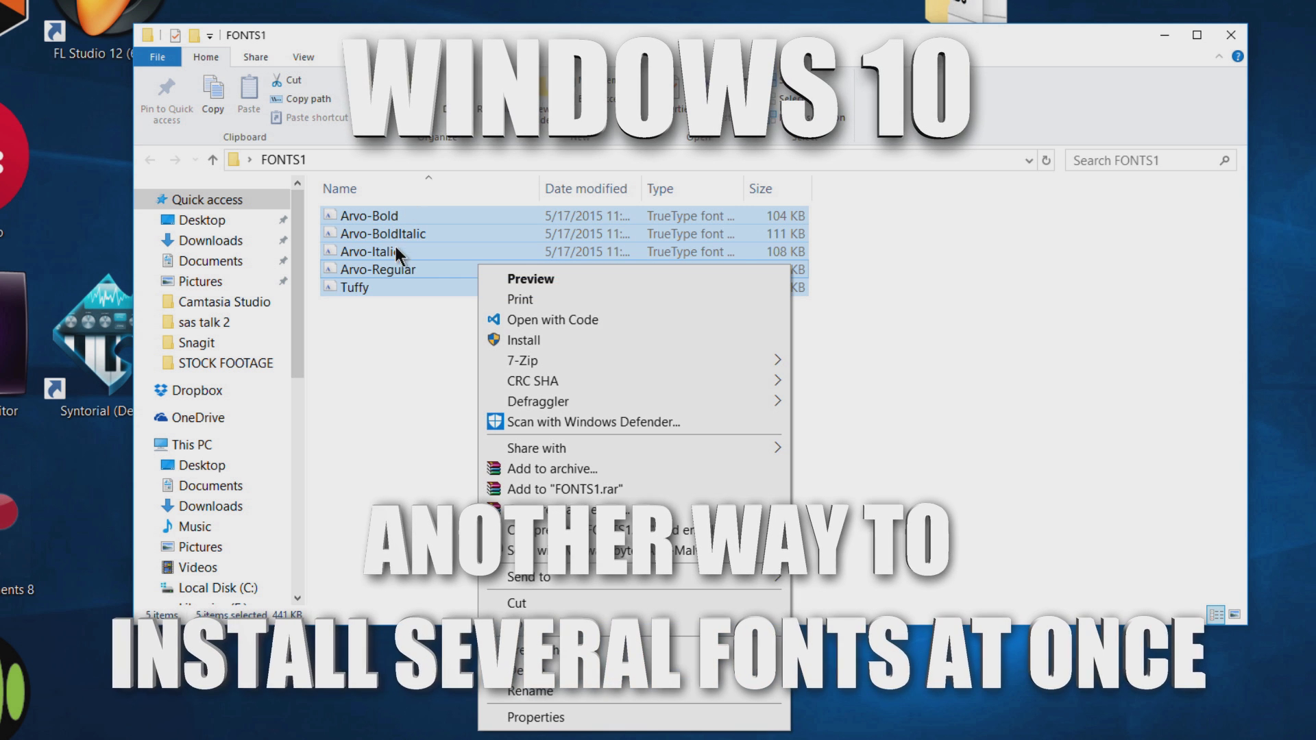
{"action": "left_click", "coordinate": [537, 339]}
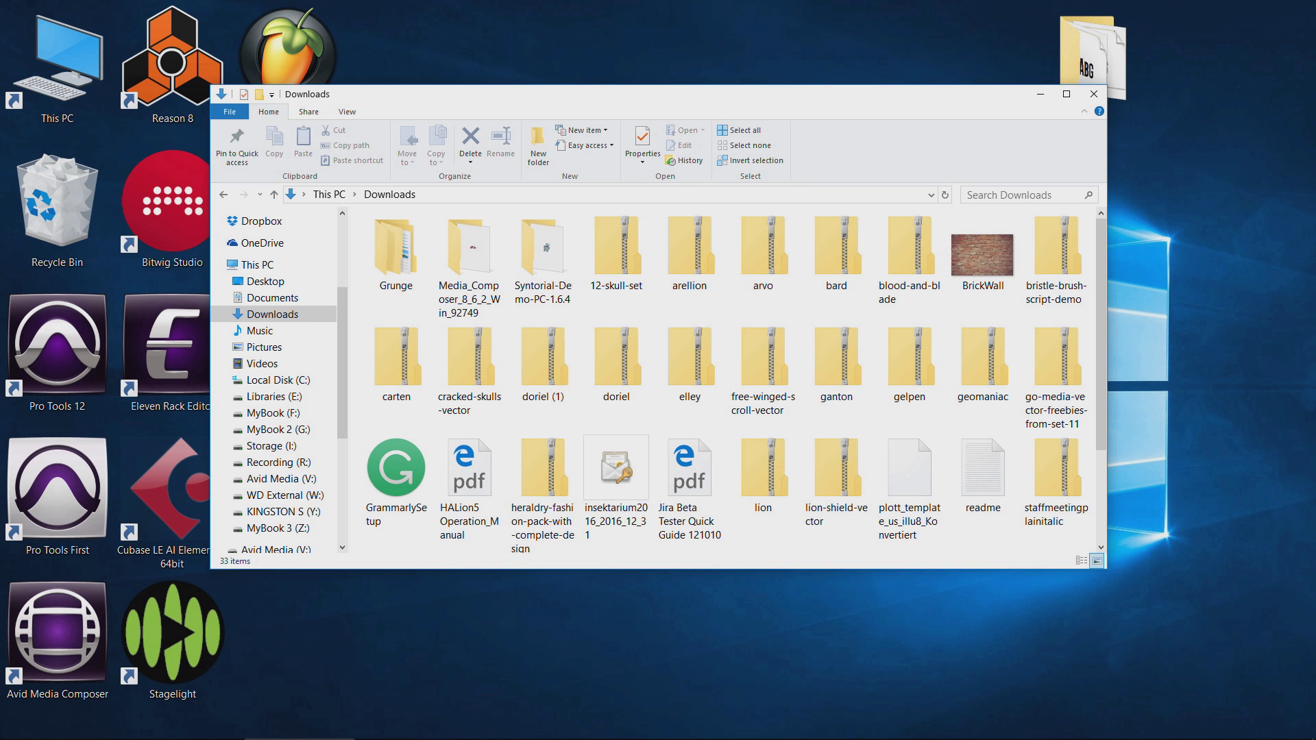
{"action": "left_click", "coordinate": [187, 728]}
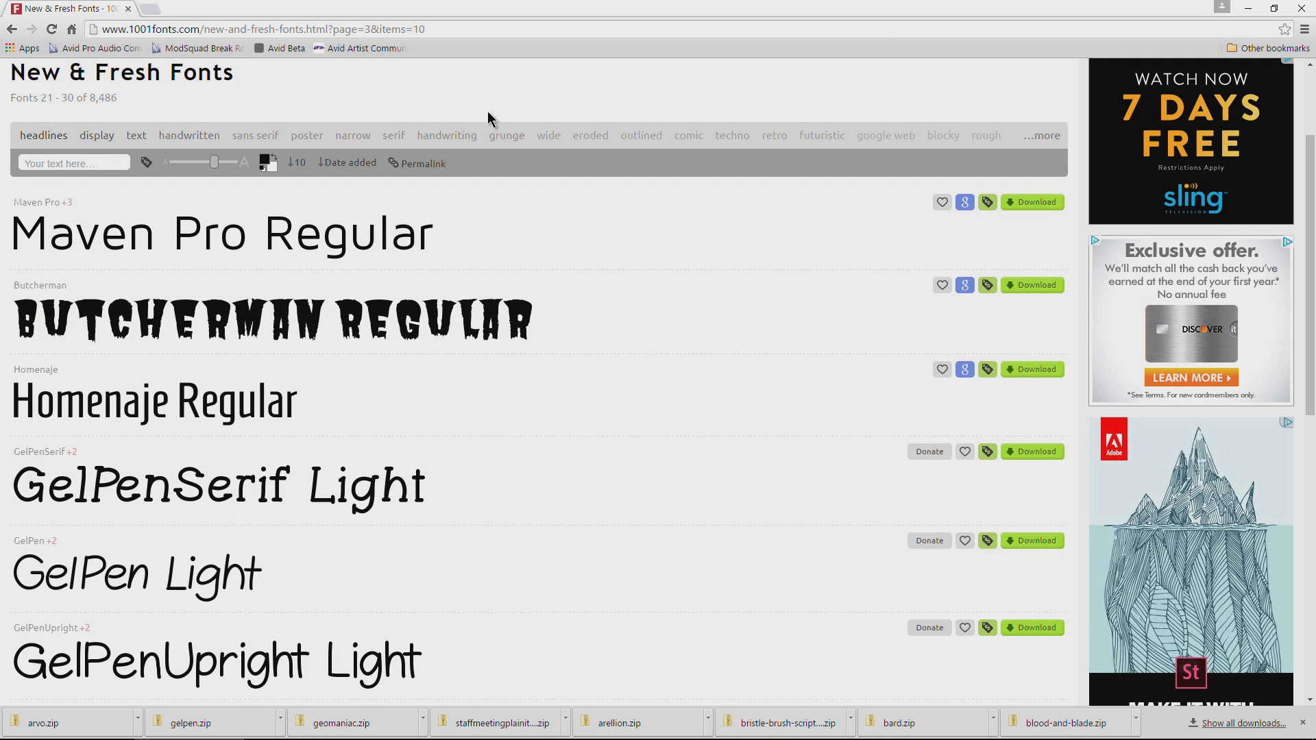
{"action": "left_click", "coordinate": [1249, 10]}
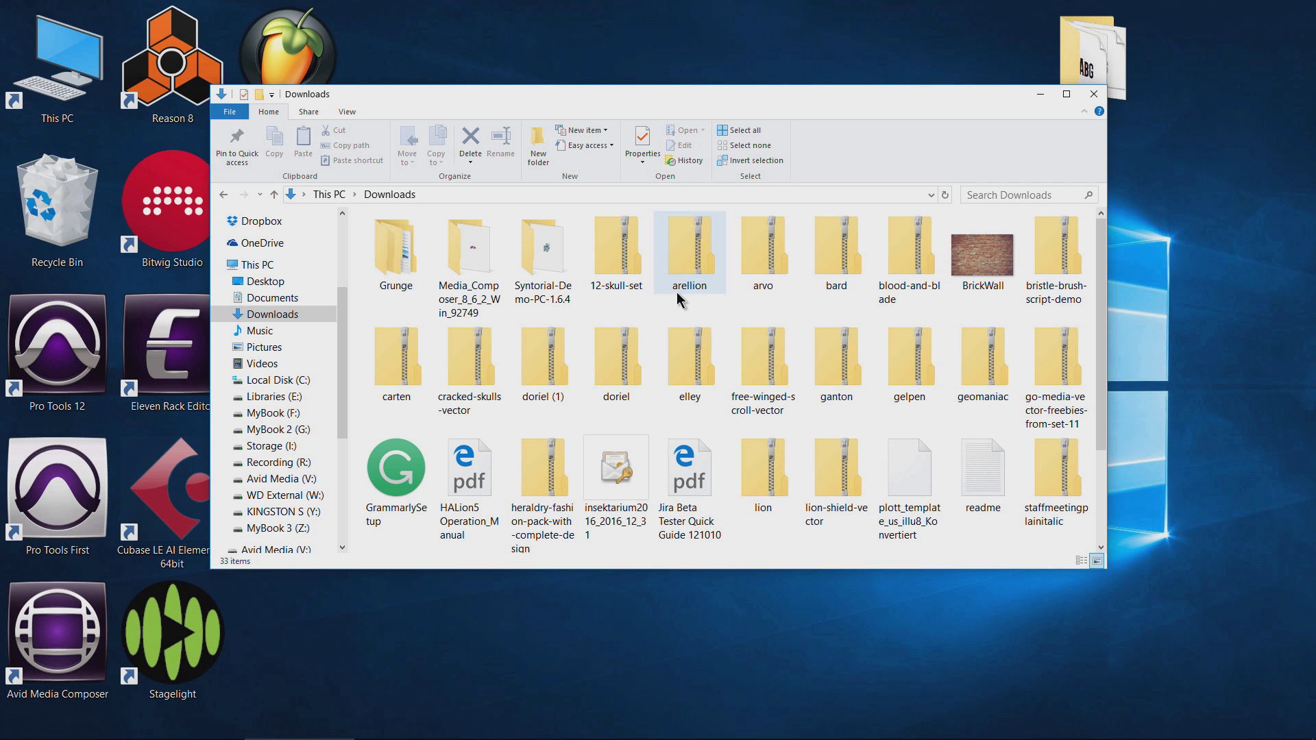
Step: Extract the arellion and arvo zips with 7-Zip Extract Here, replacing existing files via Yes to All
{"action": "left_click", "coordinate": [676, 261]}
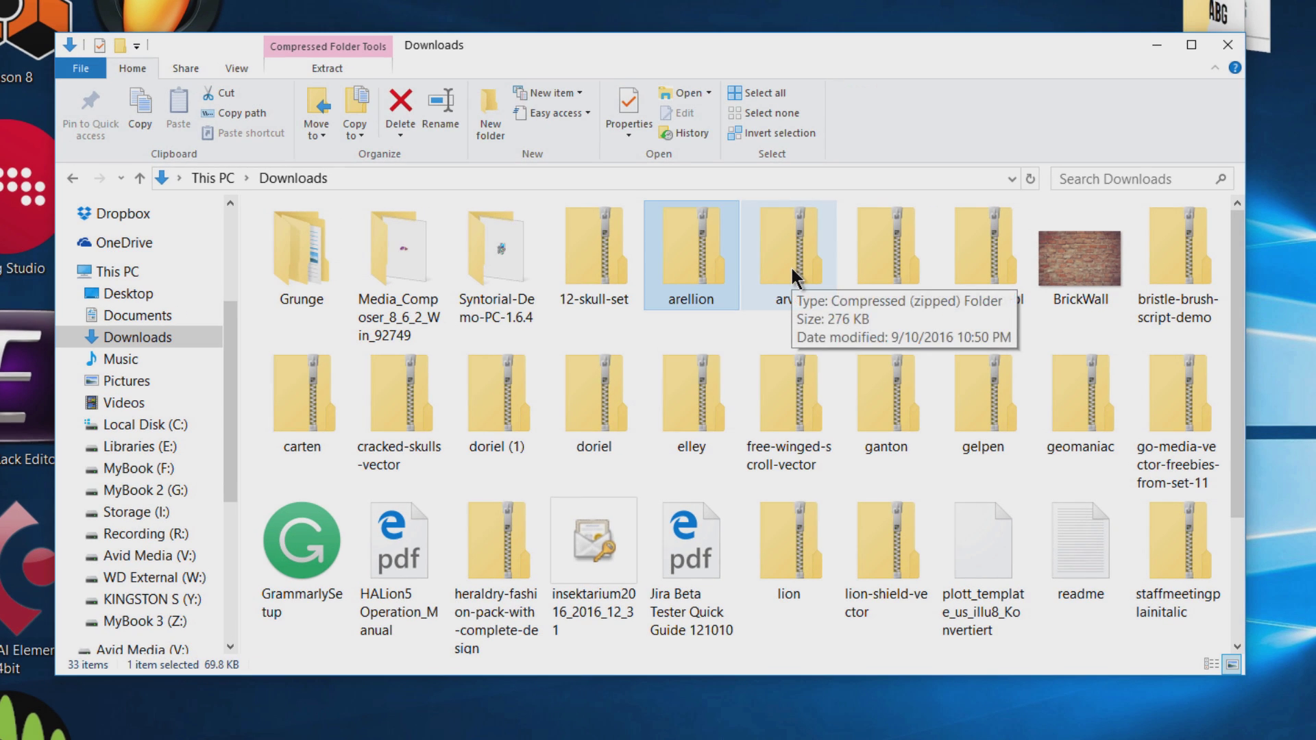
{"action": "left_click", "coordinate": [793, 269], "text": "ctrl"}
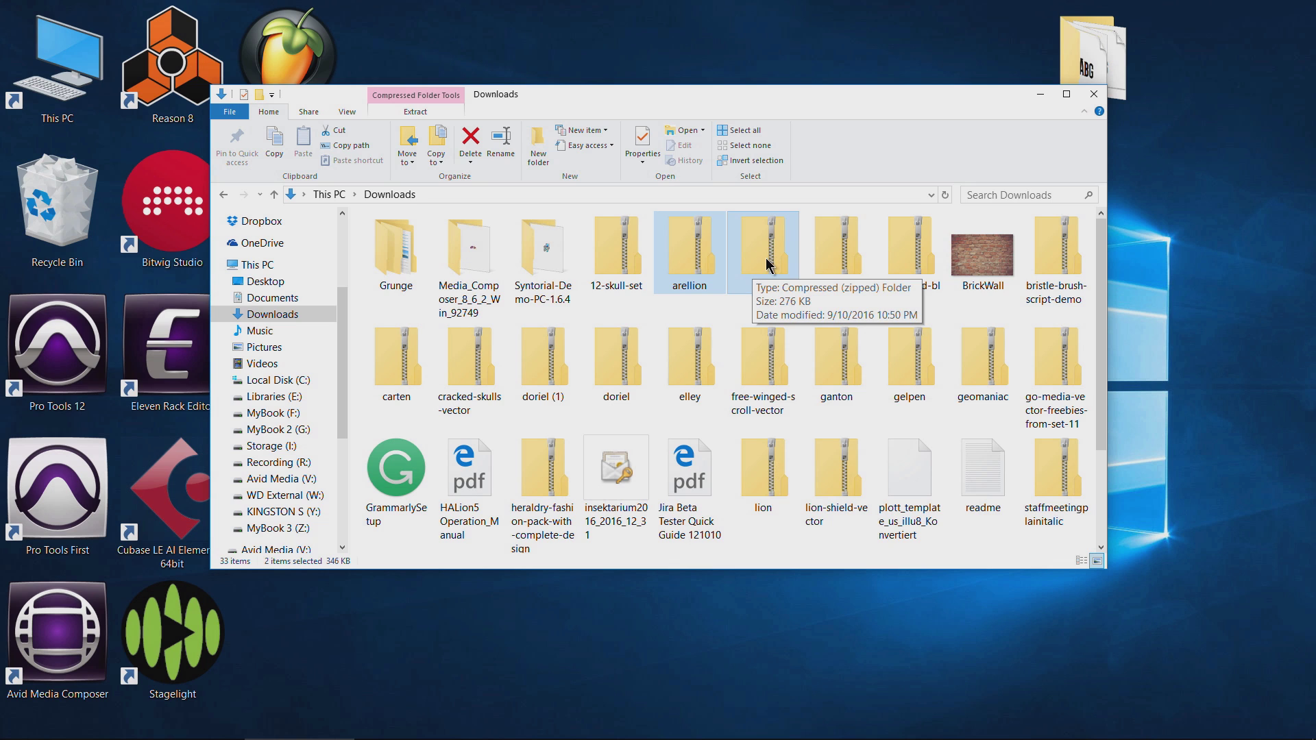
{"action": "right_click", "coordinate": [794, 264]}
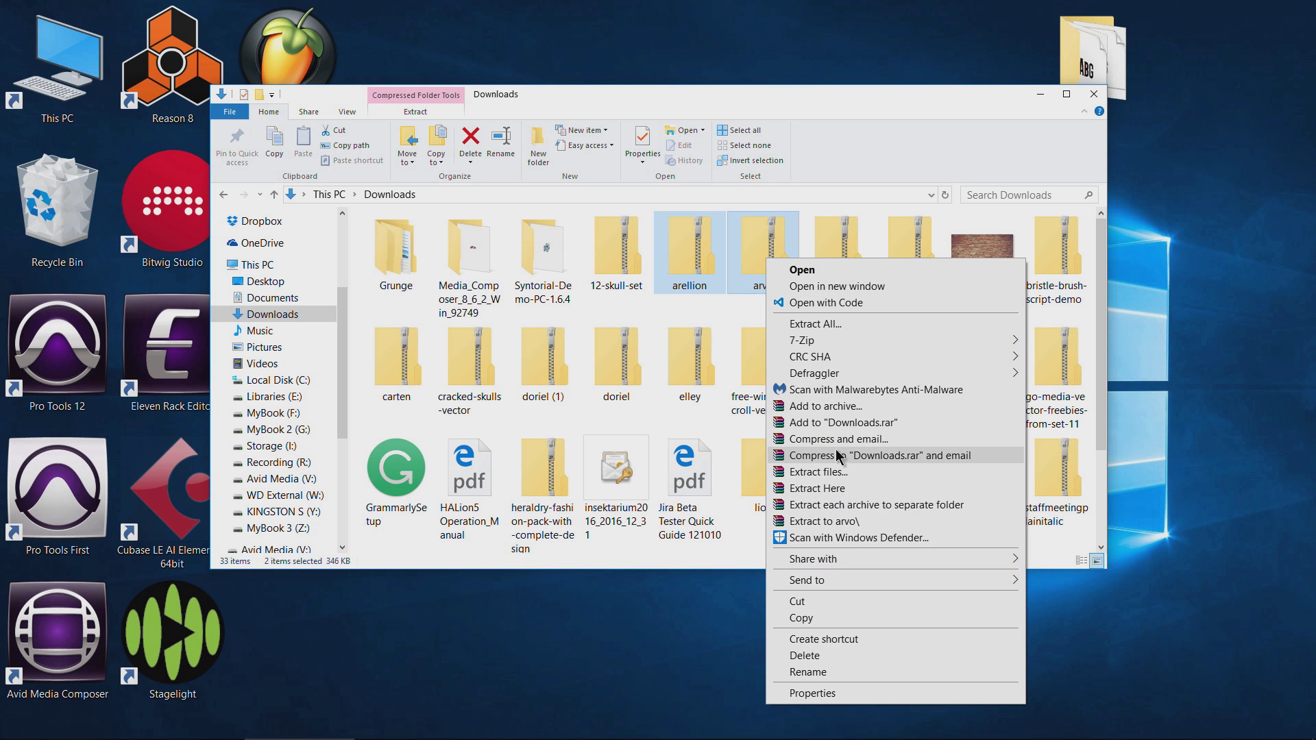
{"action": "mouse_move", "coordinate": [861, 340]}
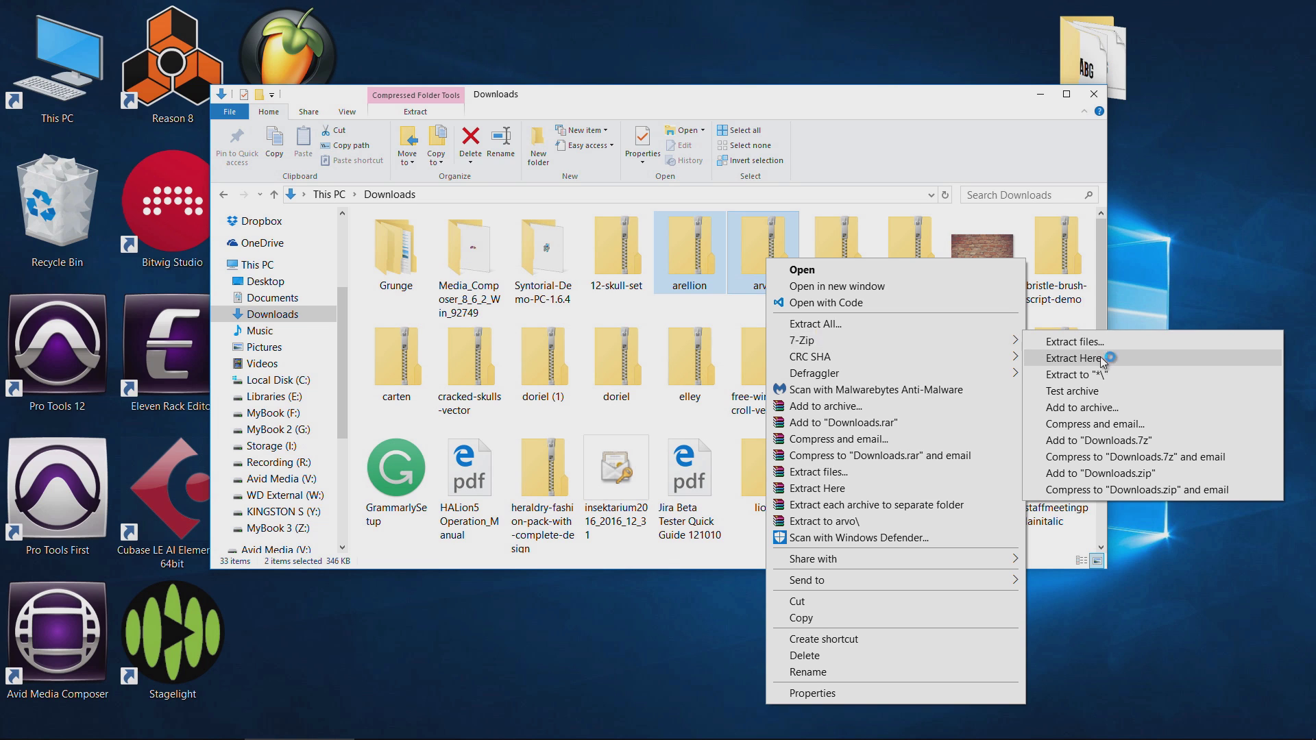
{"action": "left_click", "coordinate": [1073, 357]}
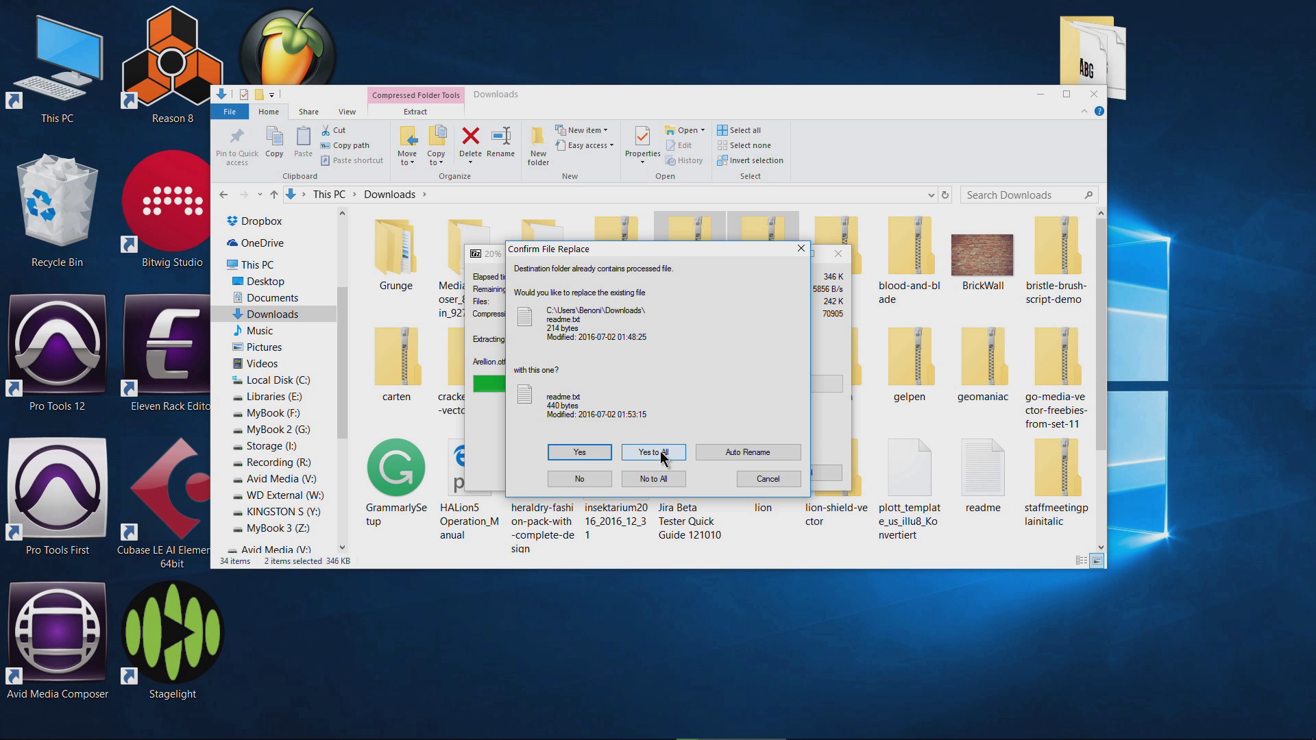
{"action": "left_click", "coordinate": [653, 453]}
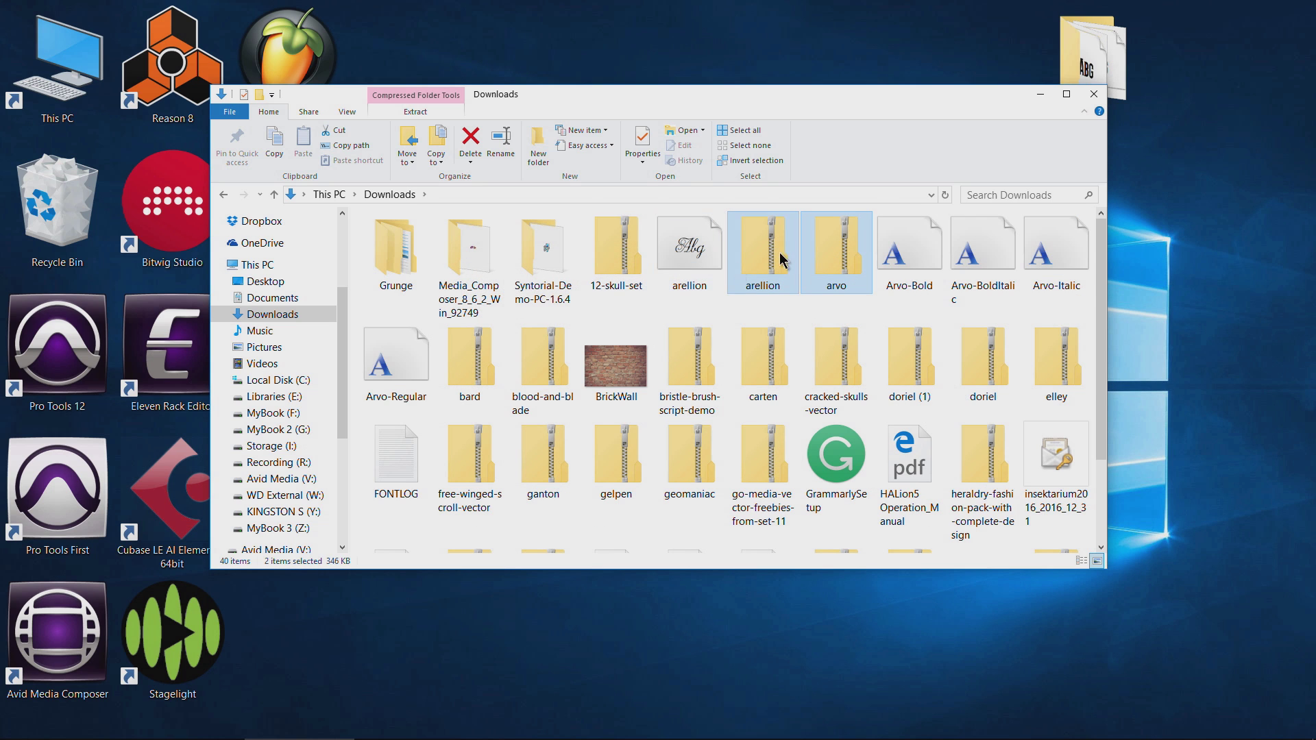
{"action": "right_click", "coordinate": [756, 246]}
Step: Look inside the arellion zip and return to the Downloads folder
{"action": "mouse_move", "coordinate": [903, 327]}
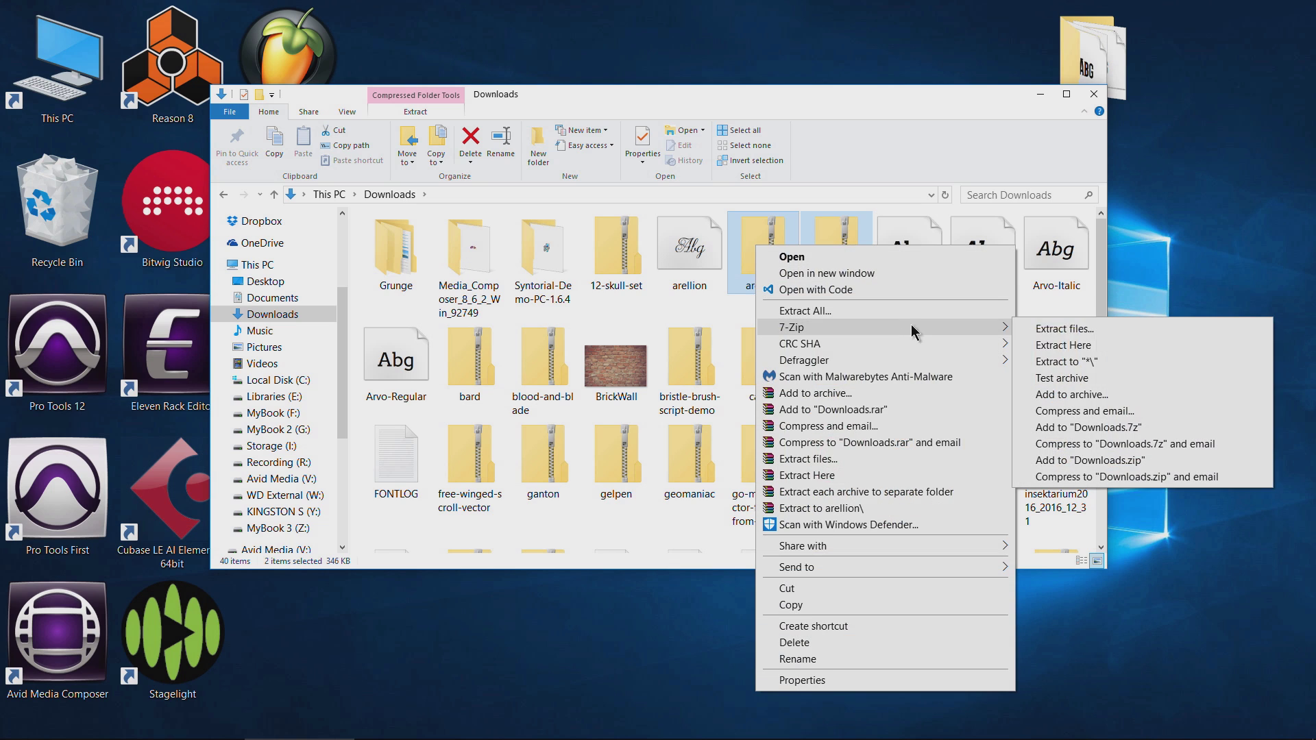
{"action": "left_click", "coordinate": [767, 101]}
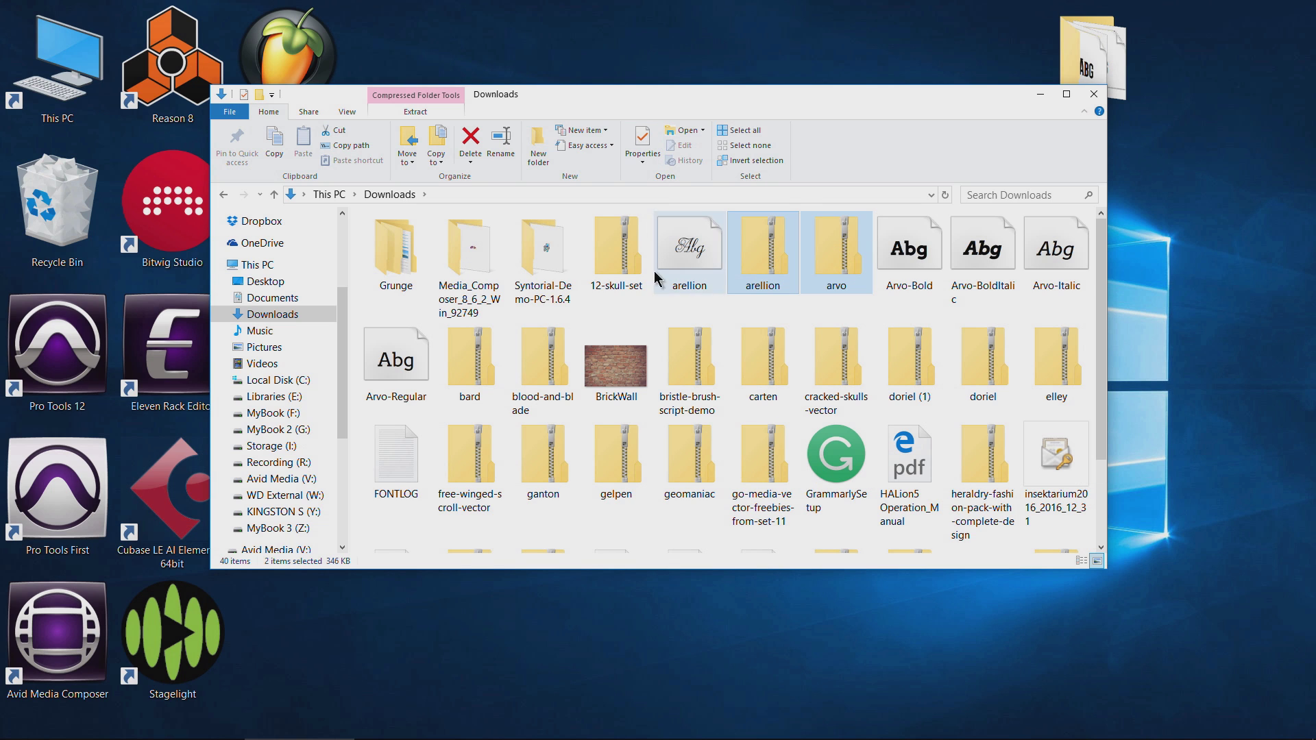
{"action": "double_click", "coordinate": [785, 290]}
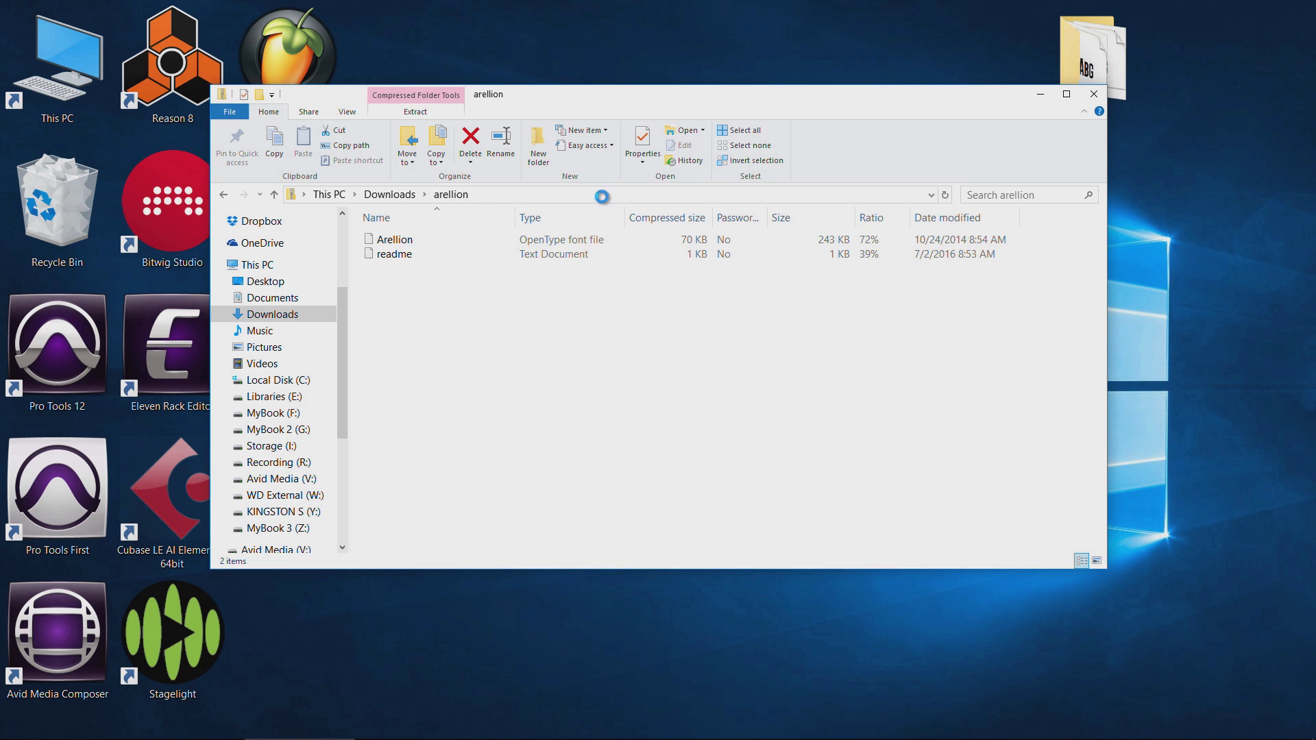
{"action": "left_click", "coordinate": [223, 194]}
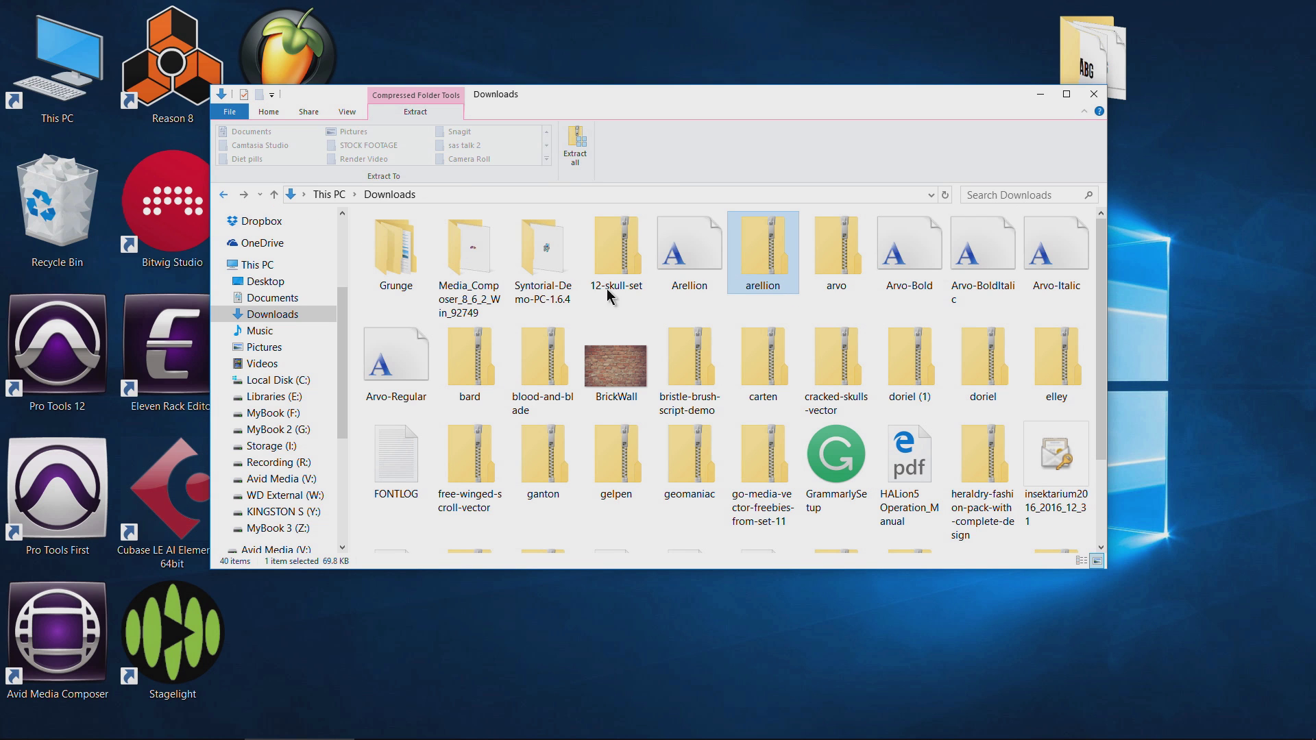
Step: Select Arellion, Arvo-Bold, Arvo-BoldItalic, Arvo-Italic, Arvo-Regular and FONTLOG, and delete them
{"action": "left_click", "coordinate": [686, 260]}
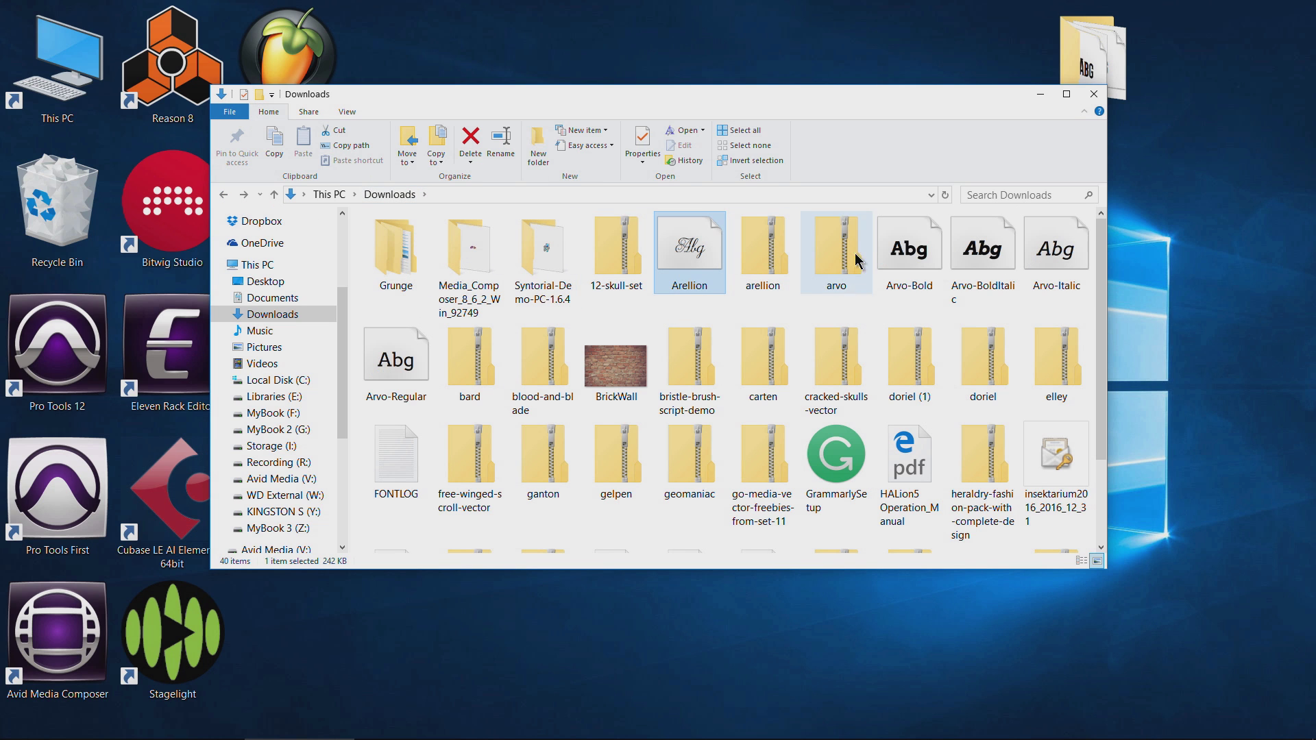
{"action": "left_click", "coordinate": [933, 275]}
{"action": "key", "text": "Right"}
{"action": "key", "text": "Right"}
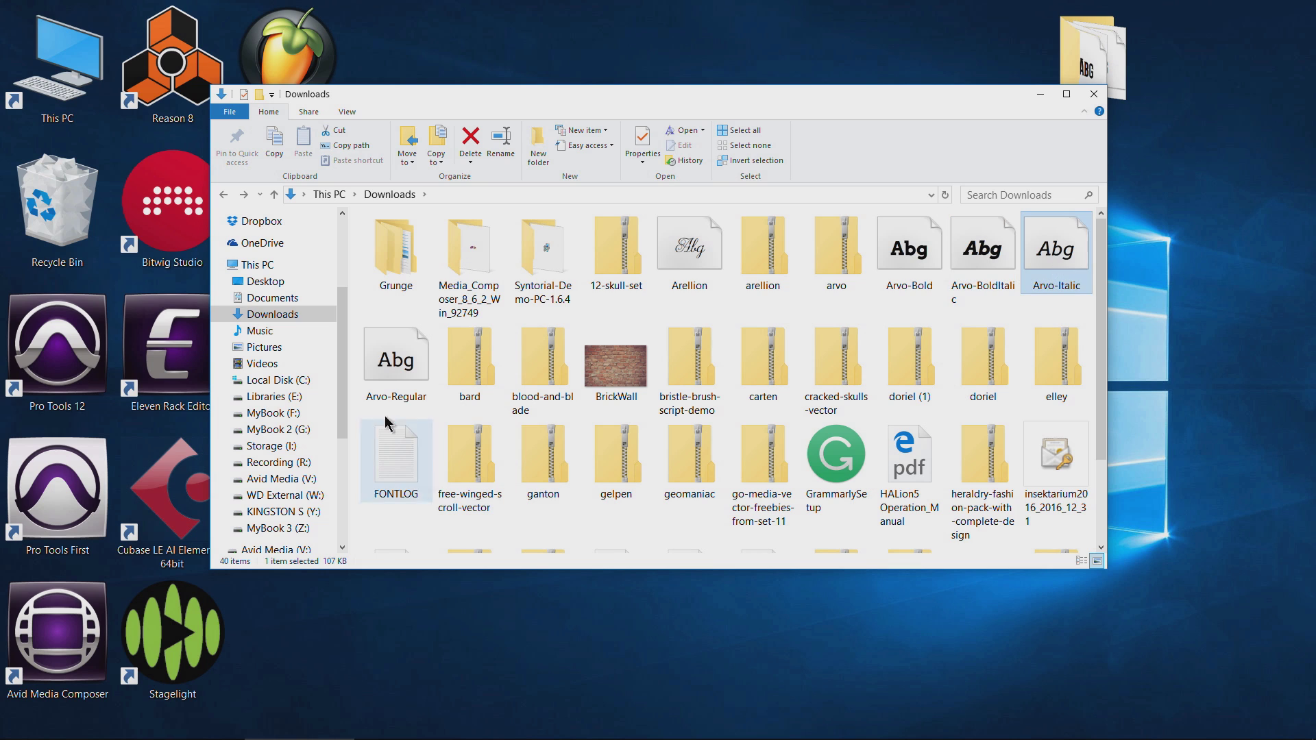
{"action": "key", "text": "Right"}
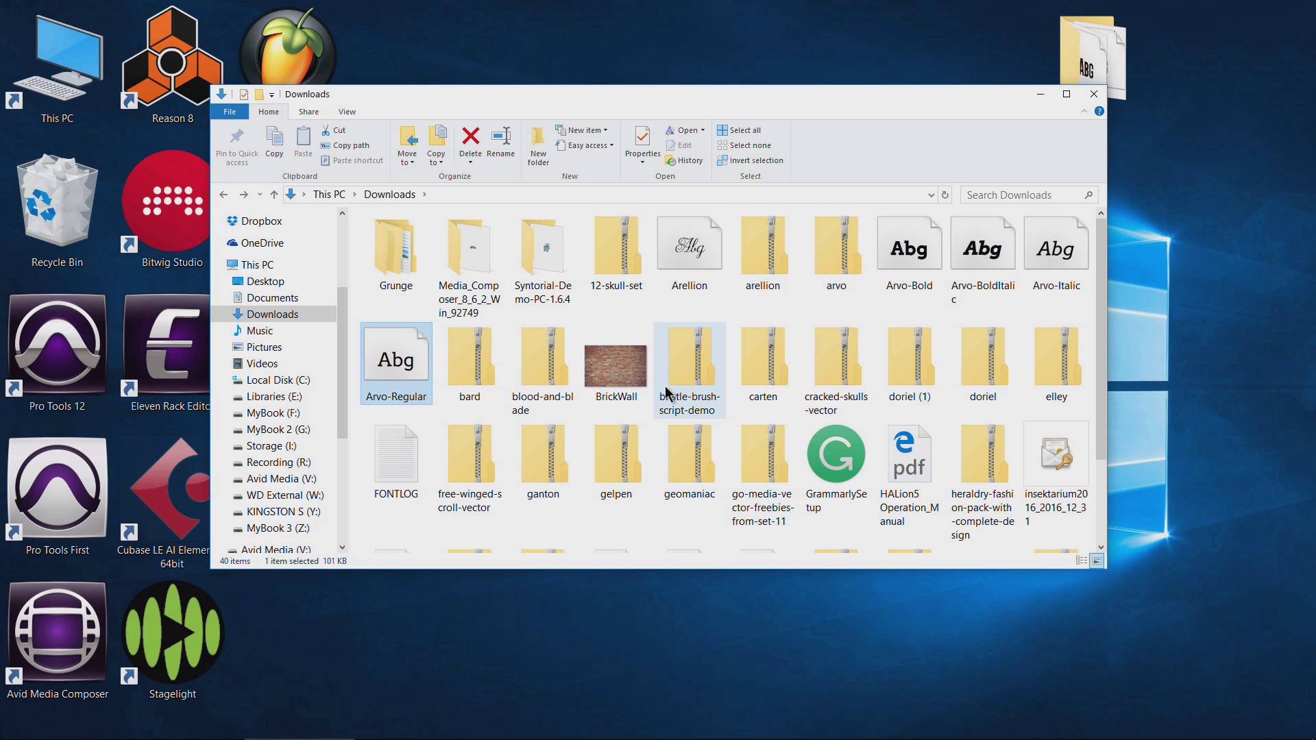
{"action": "left_click", "coordinate": [689, 254]}
{"action": "left_click", "coordinate": [911, 264], "text": "ctrl"}
{"action": "left_click", "coordinate": [983, 260], "text": "ctrl"}
{"action": "left_click", "coordinate": [1056, 257], "text": "ctrl"}
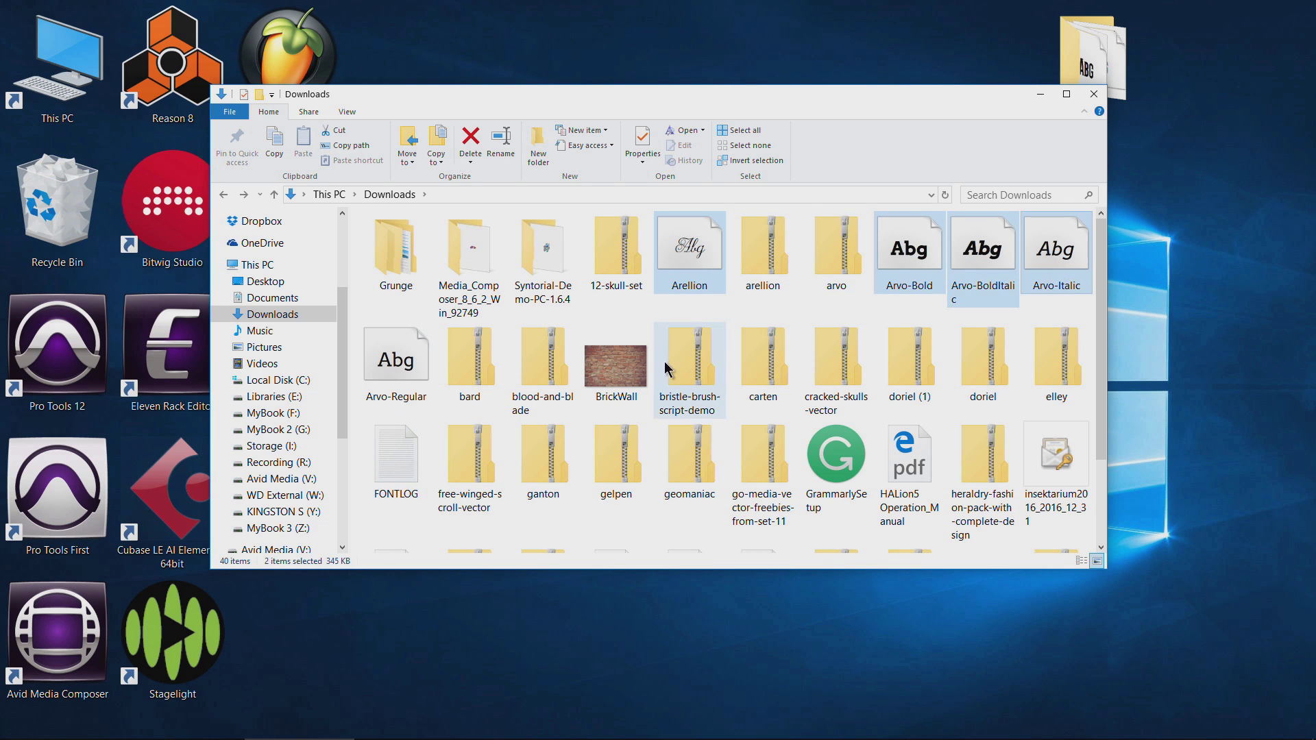
{"action": "left_click", "coordinate": [396, 363], "text": "ctrl"}
{"action": "left_click", "coordinate": [415, 432], "text": "ctrl"}
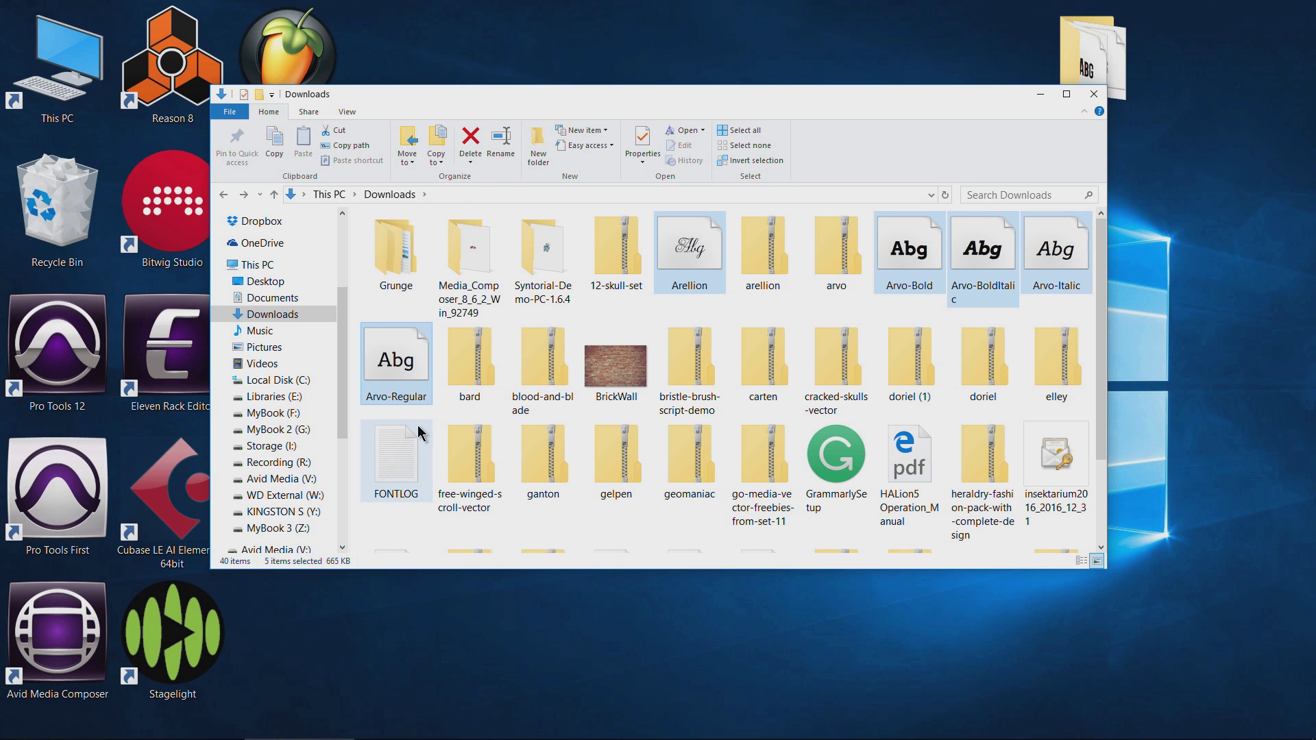
{"action": "left_click", "coordinate": [470, 144]}
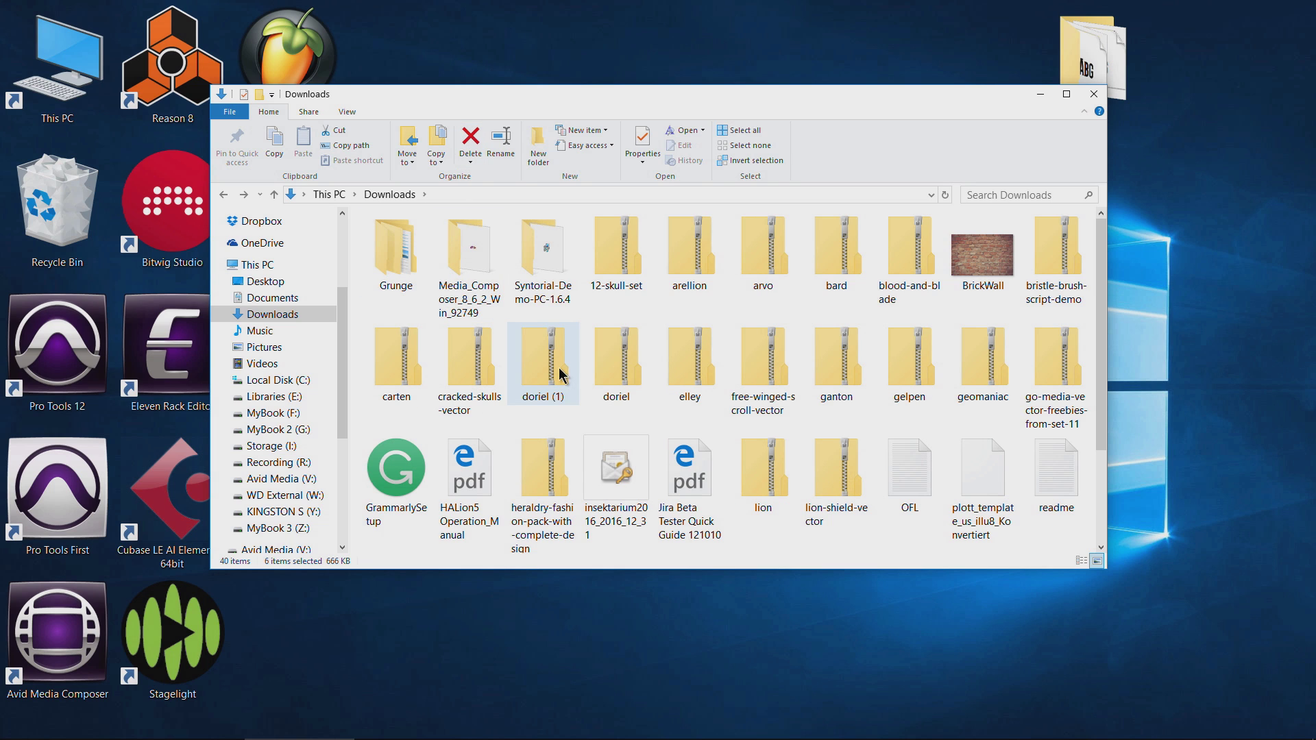
Step: Extract the arellion and arvo zips each into its own folder with 7-Zip
{"action": "left_click", "coordinate": [689, 254]}
{"action": "left_click", "coordinate": [767, 269], "text": "ctrl"}
{"action": "right_click", "coordinate": [765, 268]}
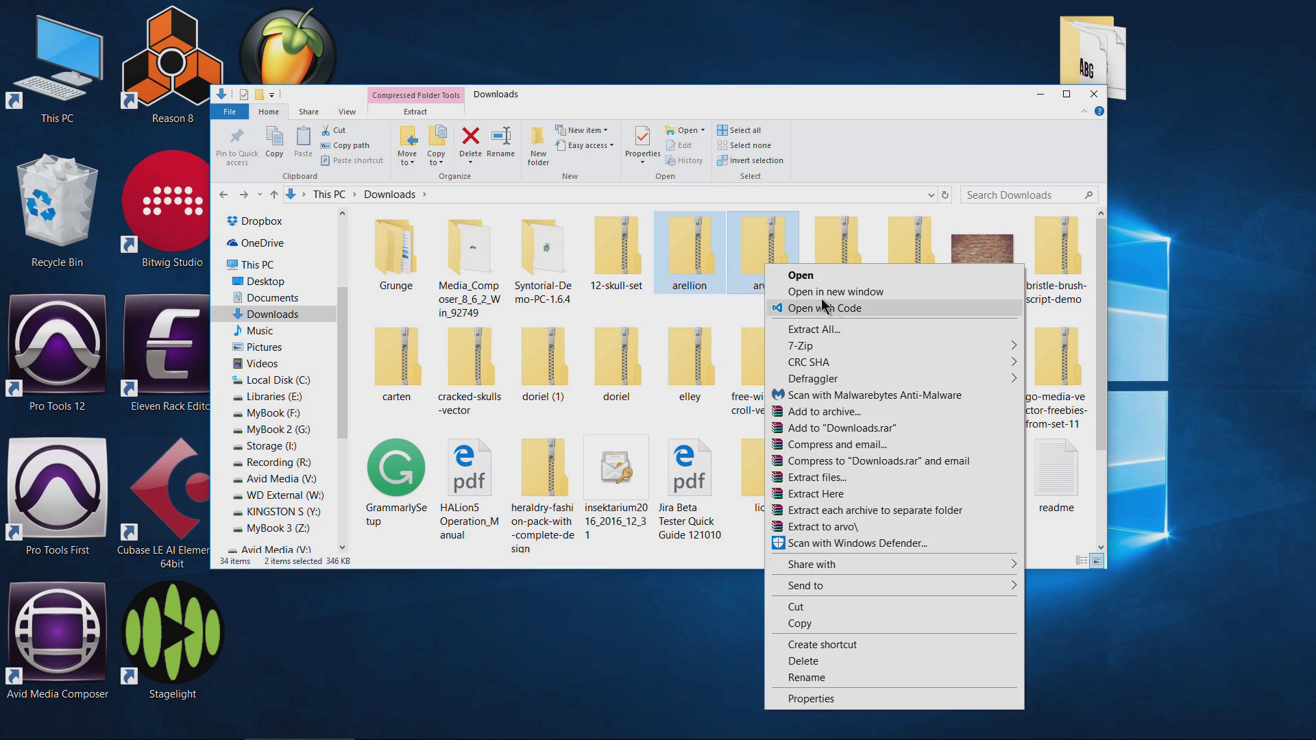
{"action": "mouse_move", "coordinate": [851, 346]}
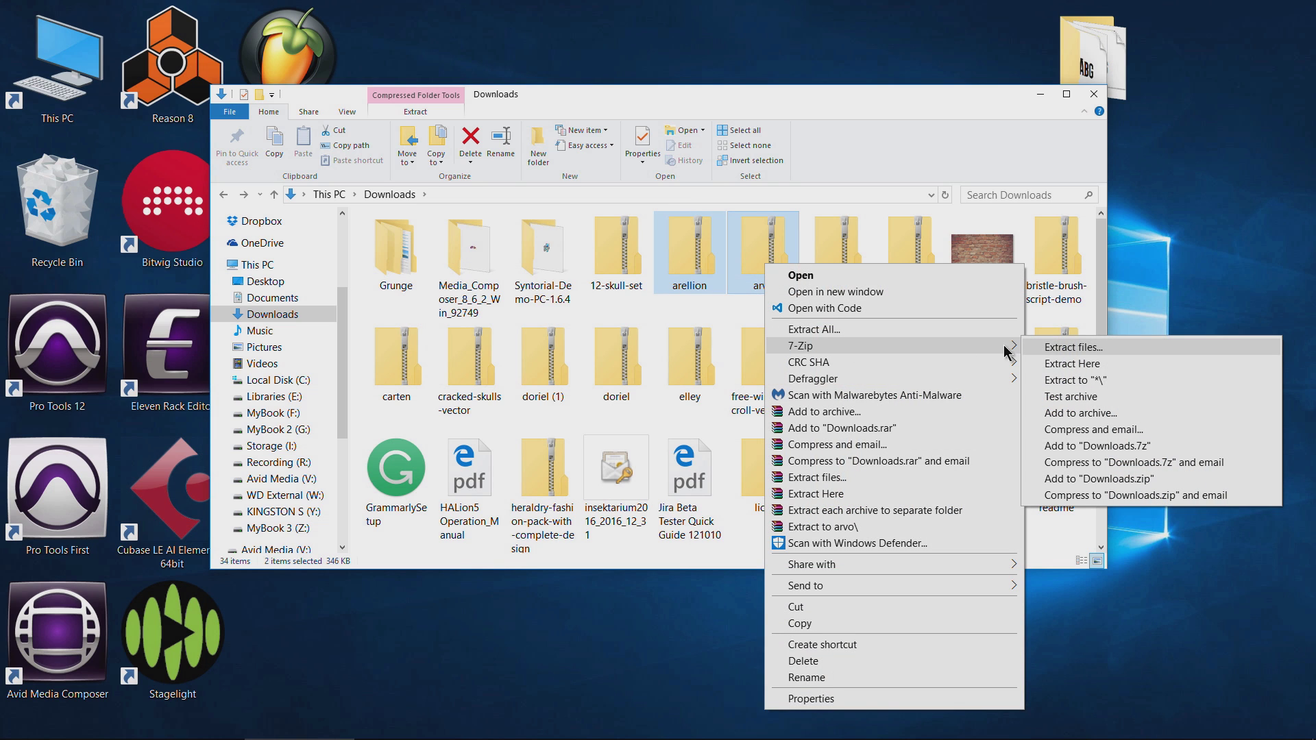
{"action": "left_click", "coordinate": [1105, 383]}
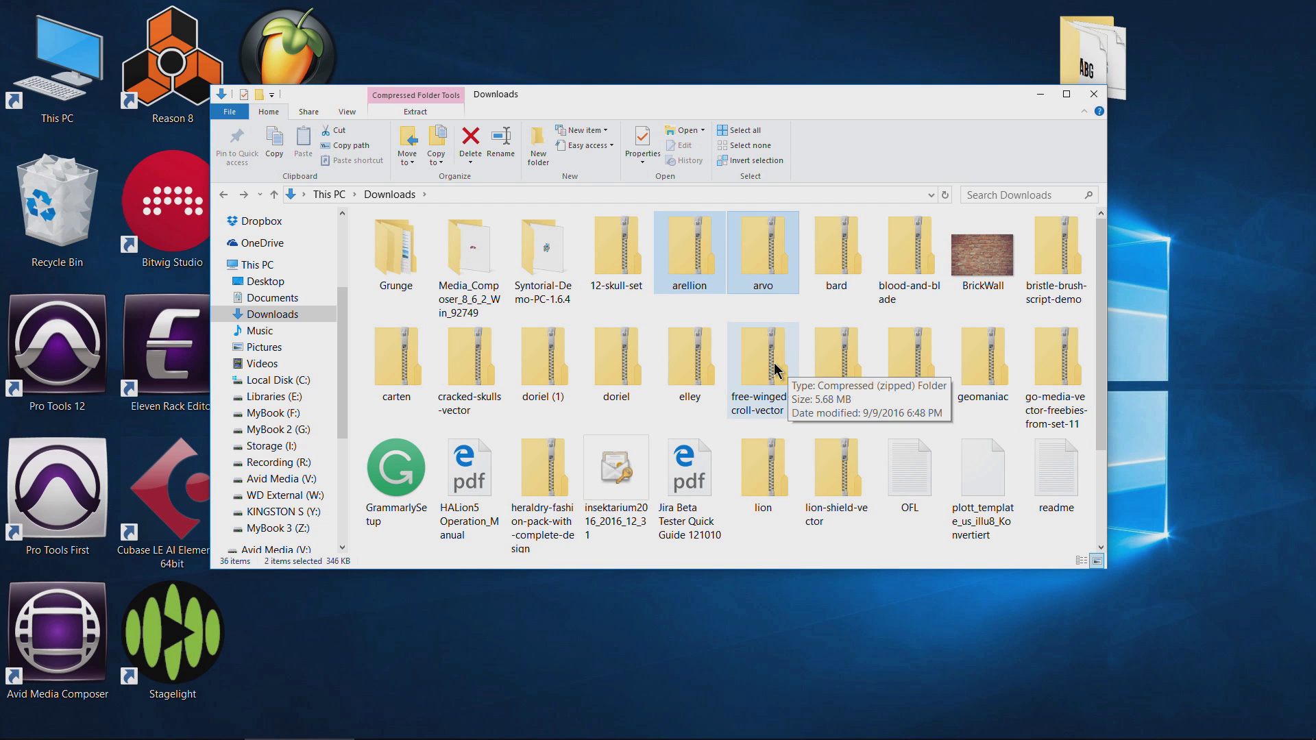
Step: Open the extracted arellion folder and select its Arellion font file
{"action": "scroll", "coordinate": [735, 315], "scroll_direction": "down", "scroll_amount": 2}
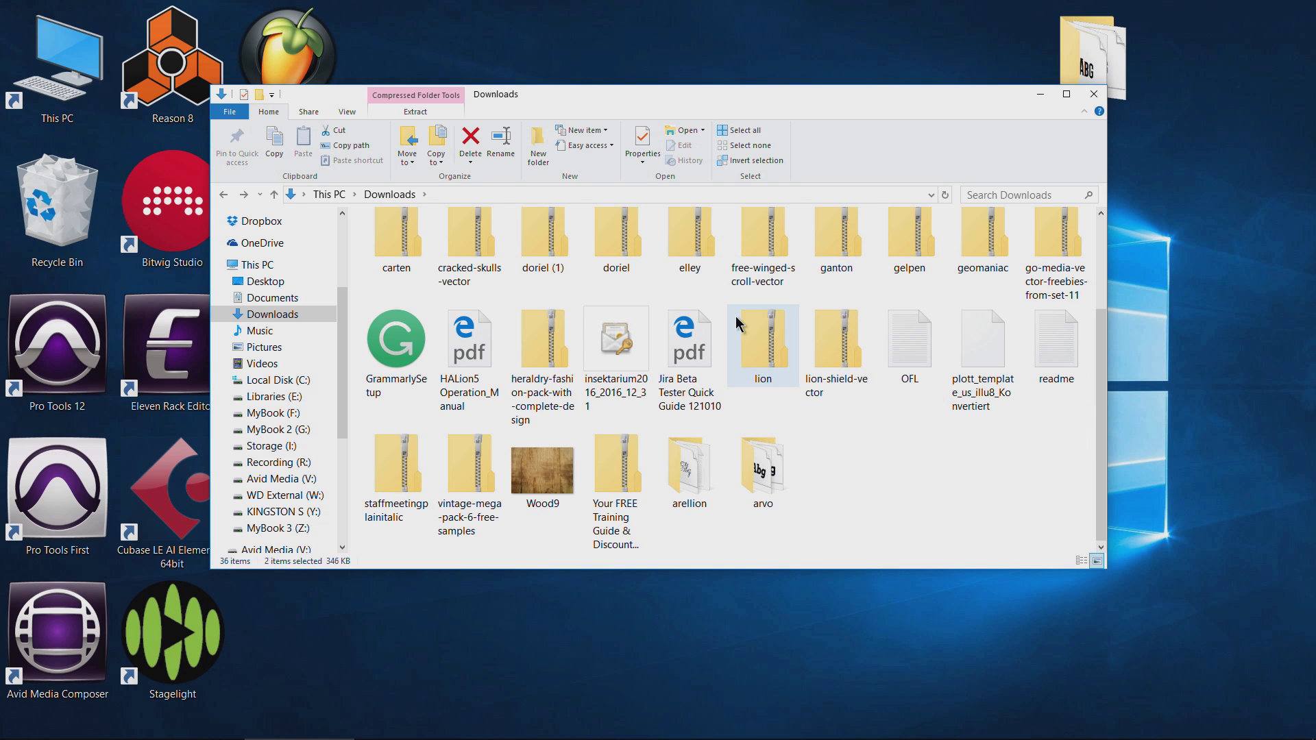
{"action": "left_click", "coordinate": [710, 507]}
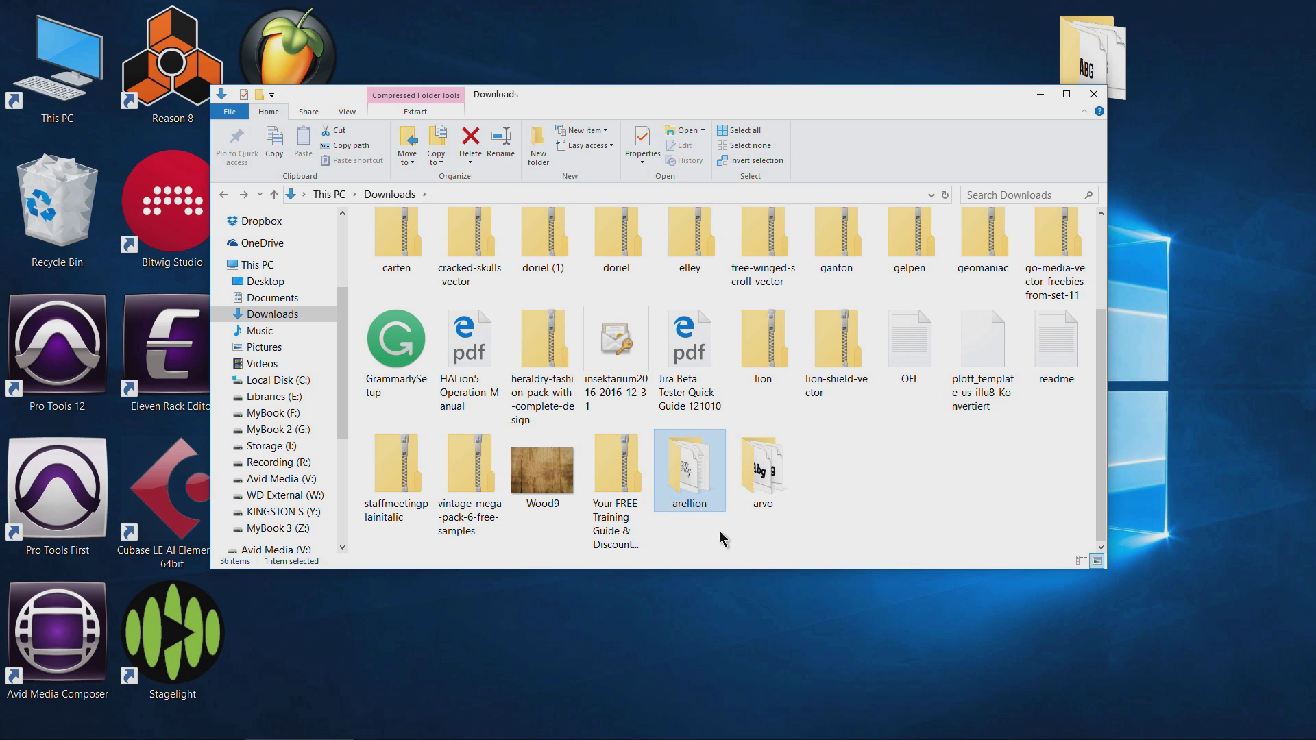
{"action": "double_click", "coordinate": [690, 474]}
{"action": "left_click", "coordinate": [391, 239]}
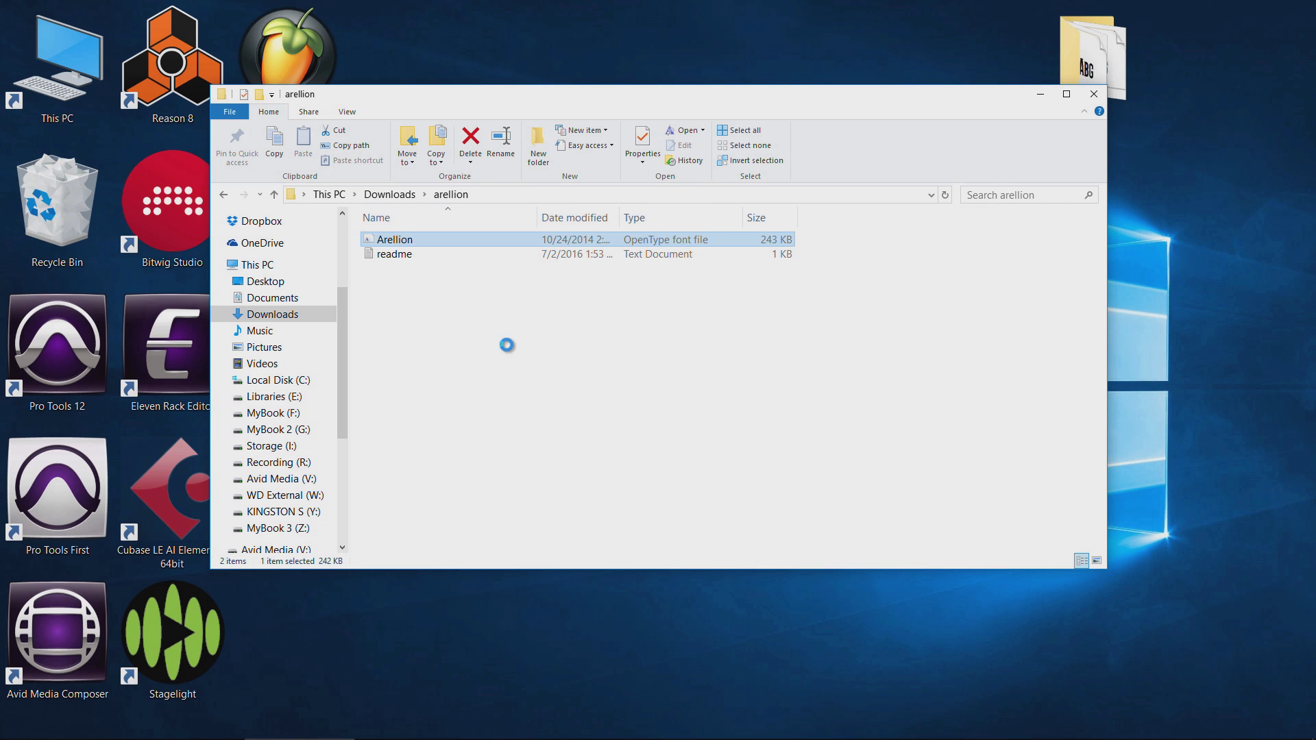
Step: Create a desktop folder named FONTS1 and try dragging the Arellion font into it
{"action": "right_click", "coordinate": [1128, 370]}
{"action": "mouse_move", "coordinate": [1138, 521]}
{"action": "left_click", "coordinate": [947, 274]}
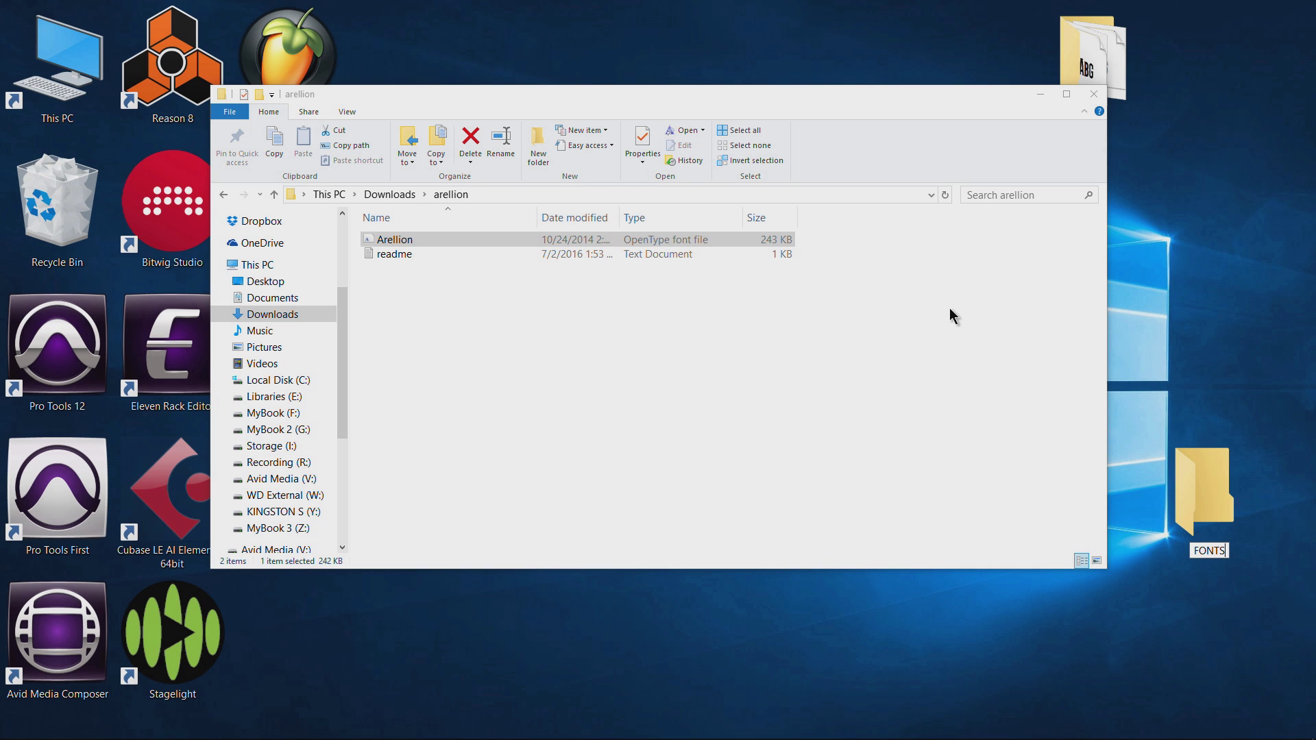
{"action": "type", "text": "FONTS1"}
{"action": "key", "text": "Return"}
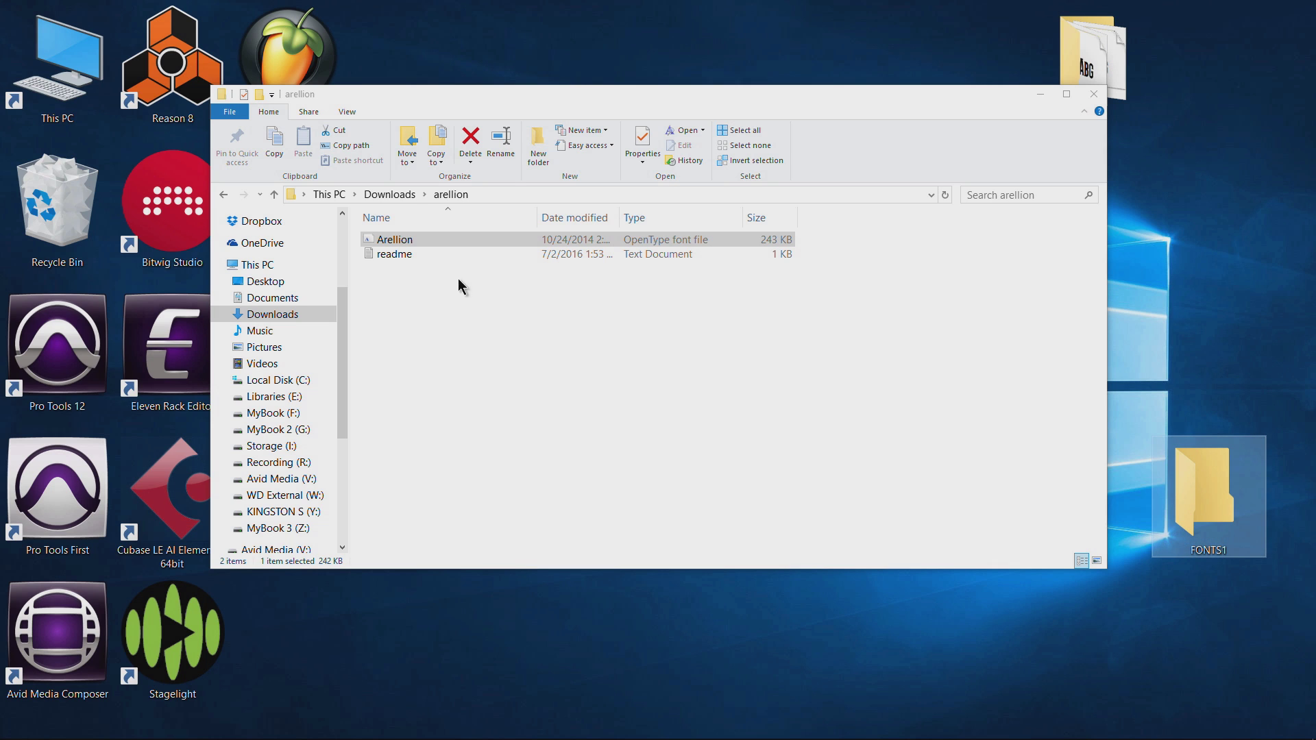
{"action": "left_click_drag", "start_coordinate": [403, 240], "coordinate": [1211, 487]}
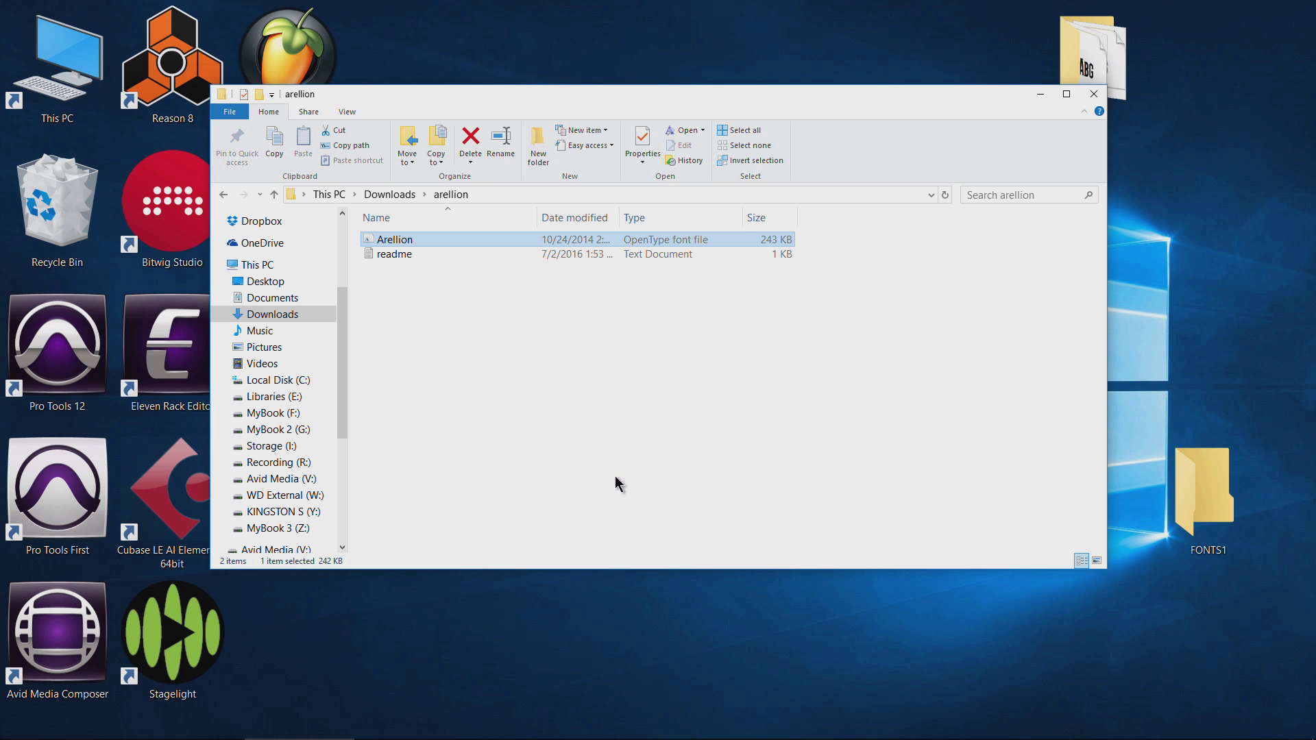
Step: Open the arvo folder from Downloads, widen its Type column, and go back
{"action": "left_click", "coordinate": [223, 195]}
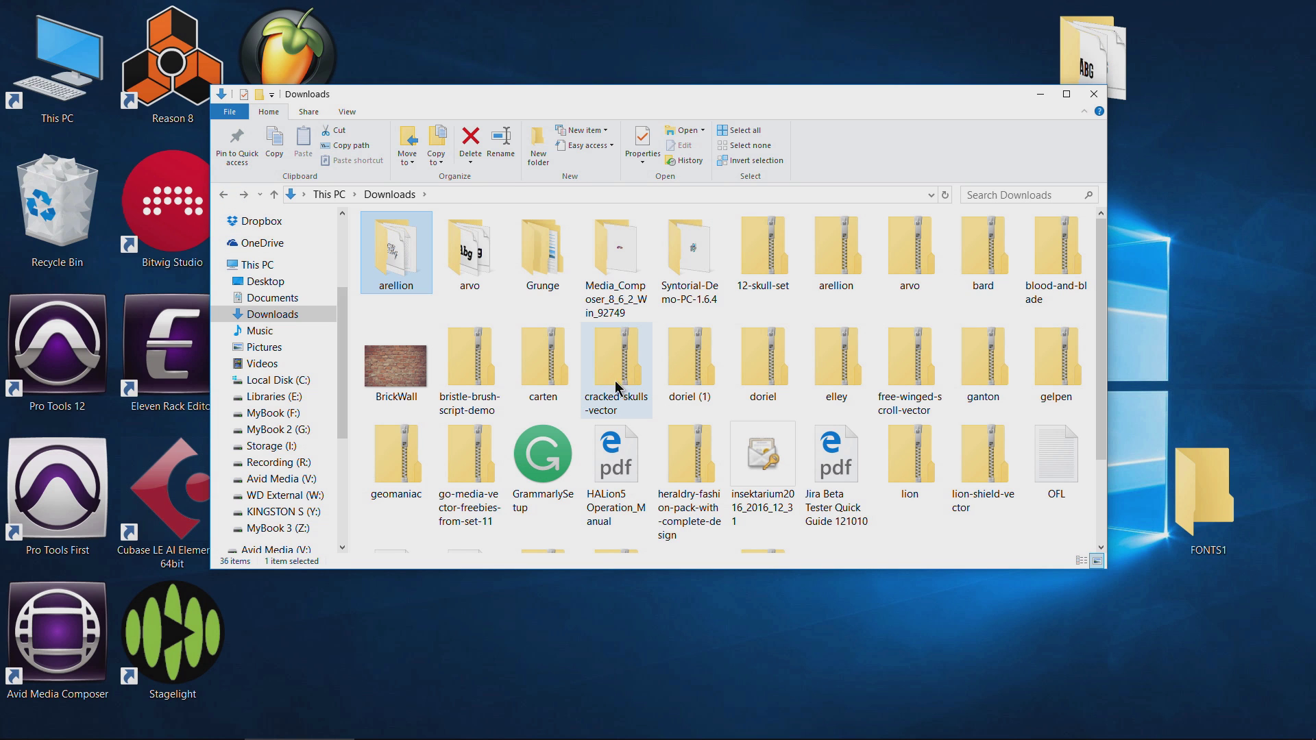
{"action": "left_click", "coordinate": [464, 273]}
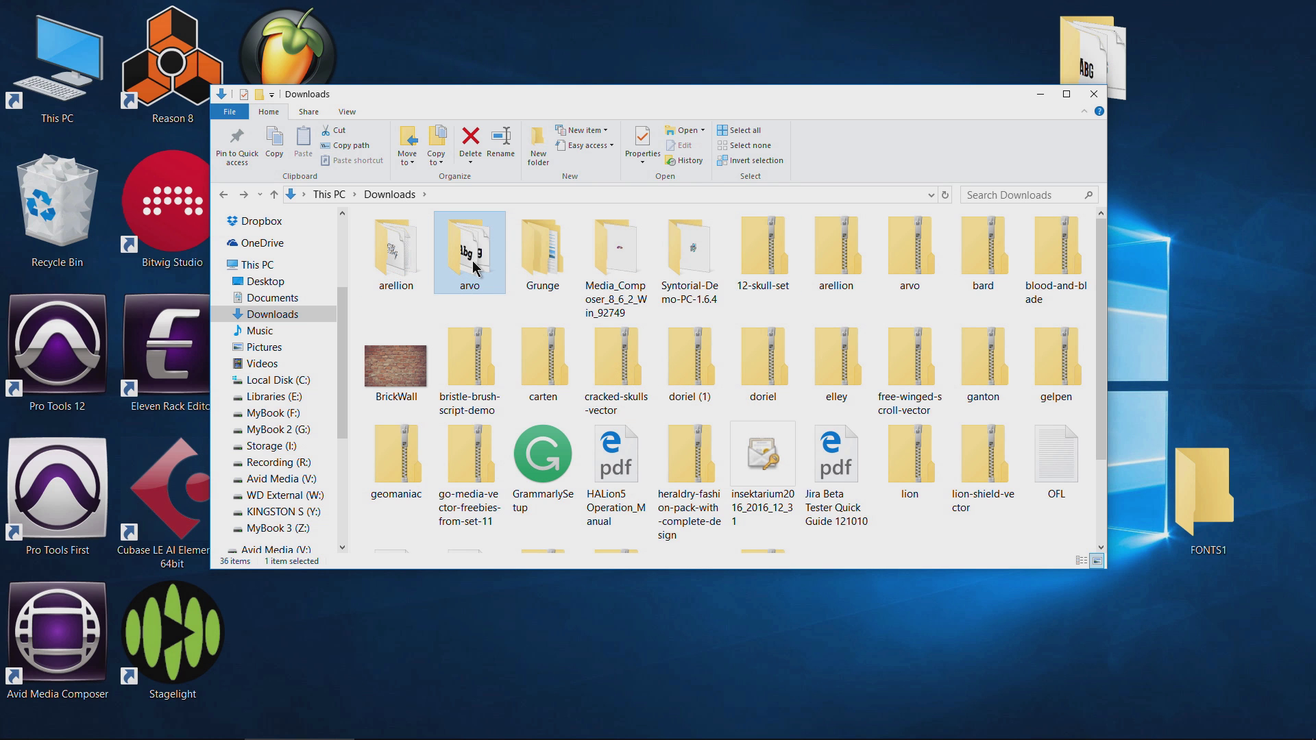
{"action": "double_click", "coordinate": [475, 267]}
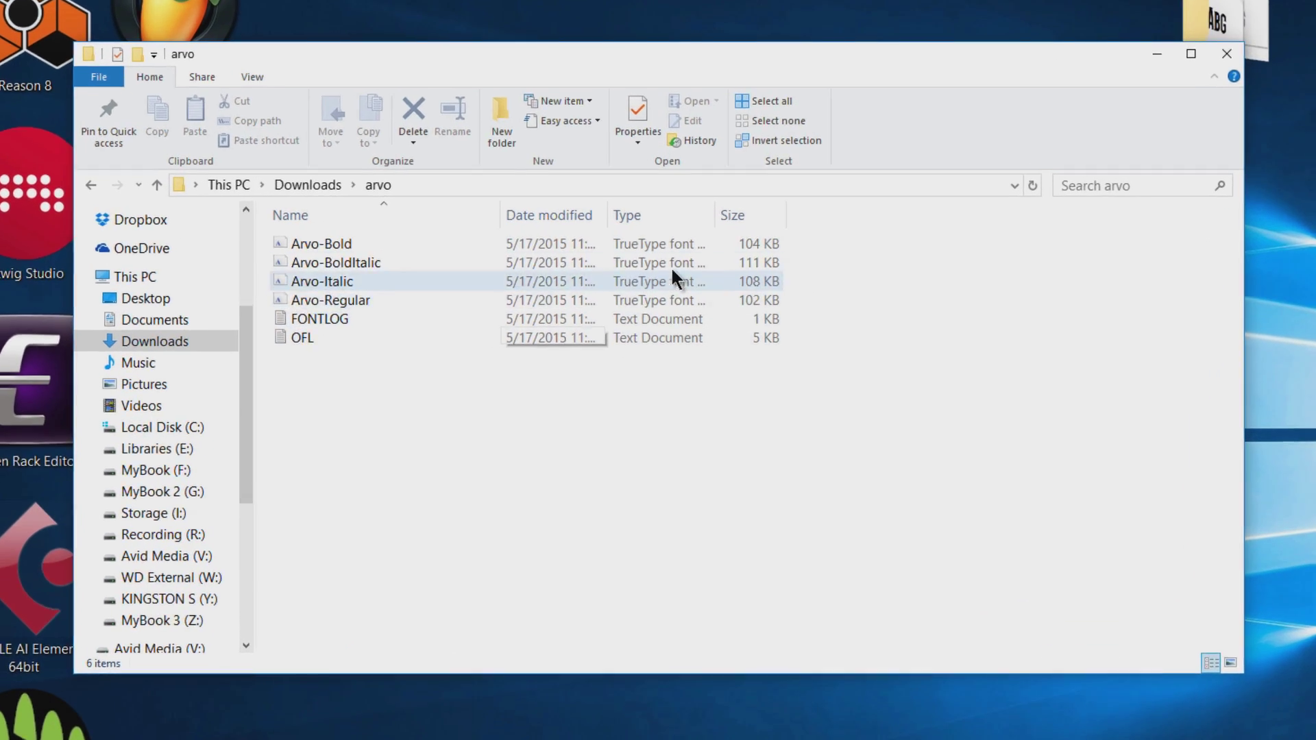
{"action": "left_click_drag", "start_coordinate": [717, 222], "coordinate": [782, 218]}
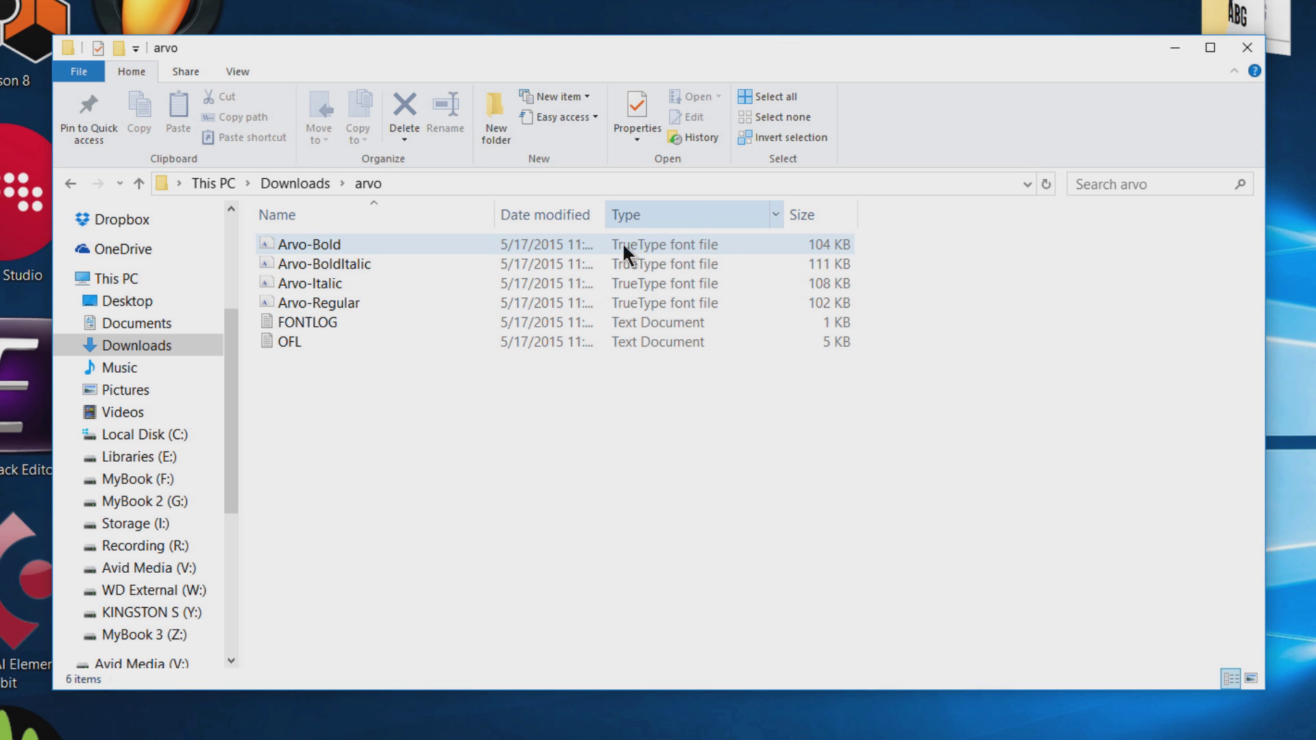
{"action": "left_click", "coordinate": [71, 183]}
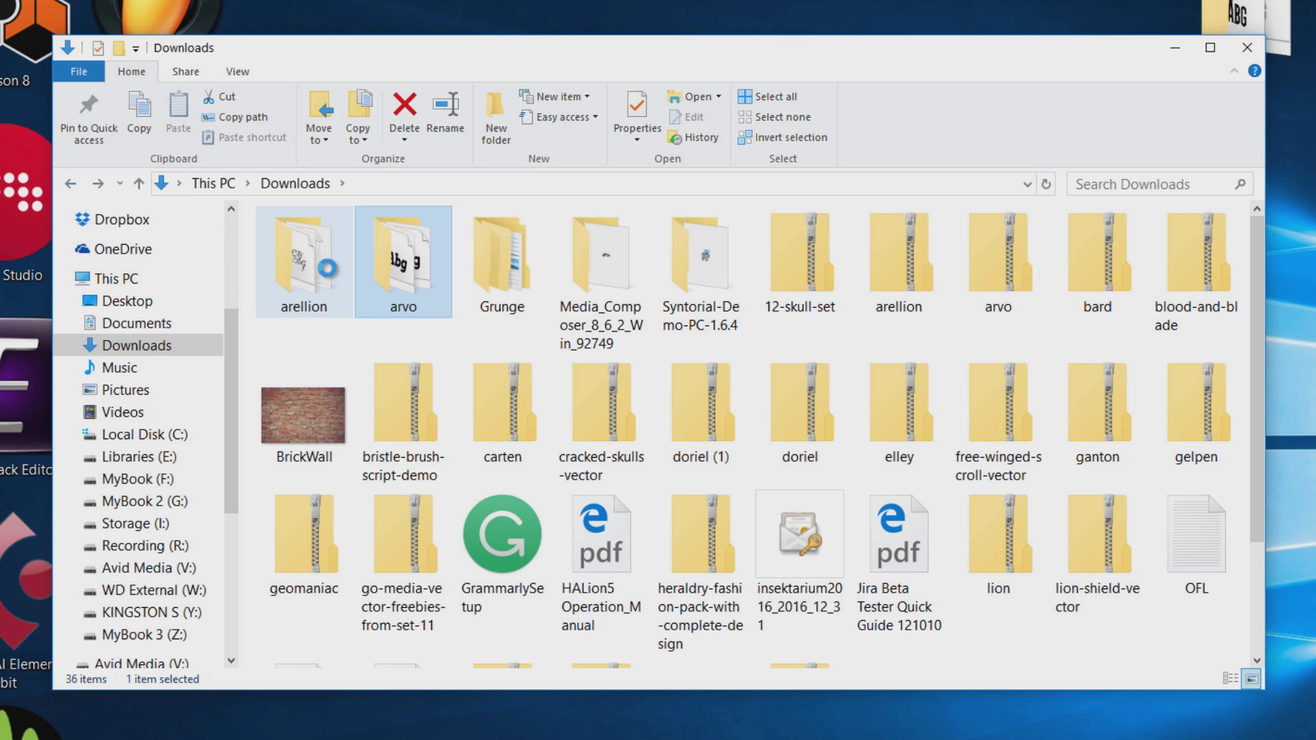
Step: Open the arellion folder, widen its Type column, check the readme, and return to Downloads
{"action": "double_click", "coordinate": [303, 266]}
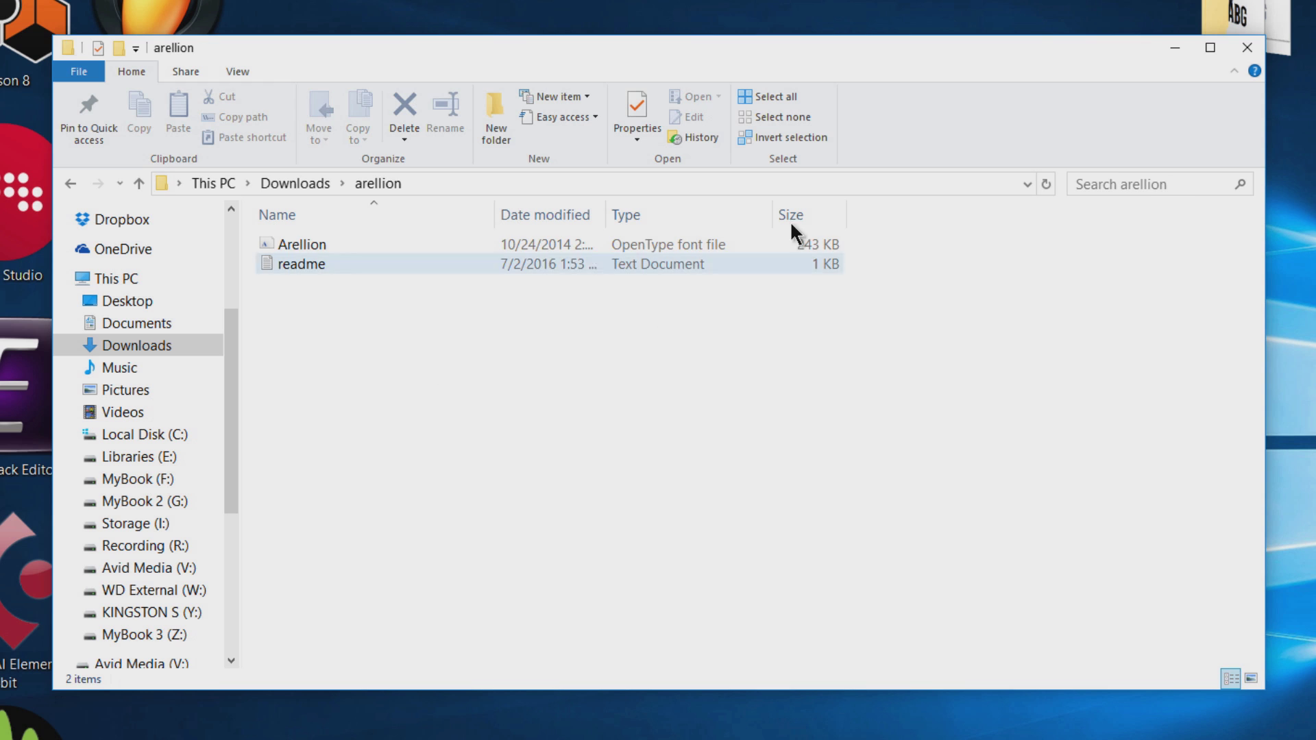
{"action": "left_click_drag", "start_coordinate": [782, 212], "coordinate": [827, 215]}
{"action": "left_click", "coordinate": [625, 264]}
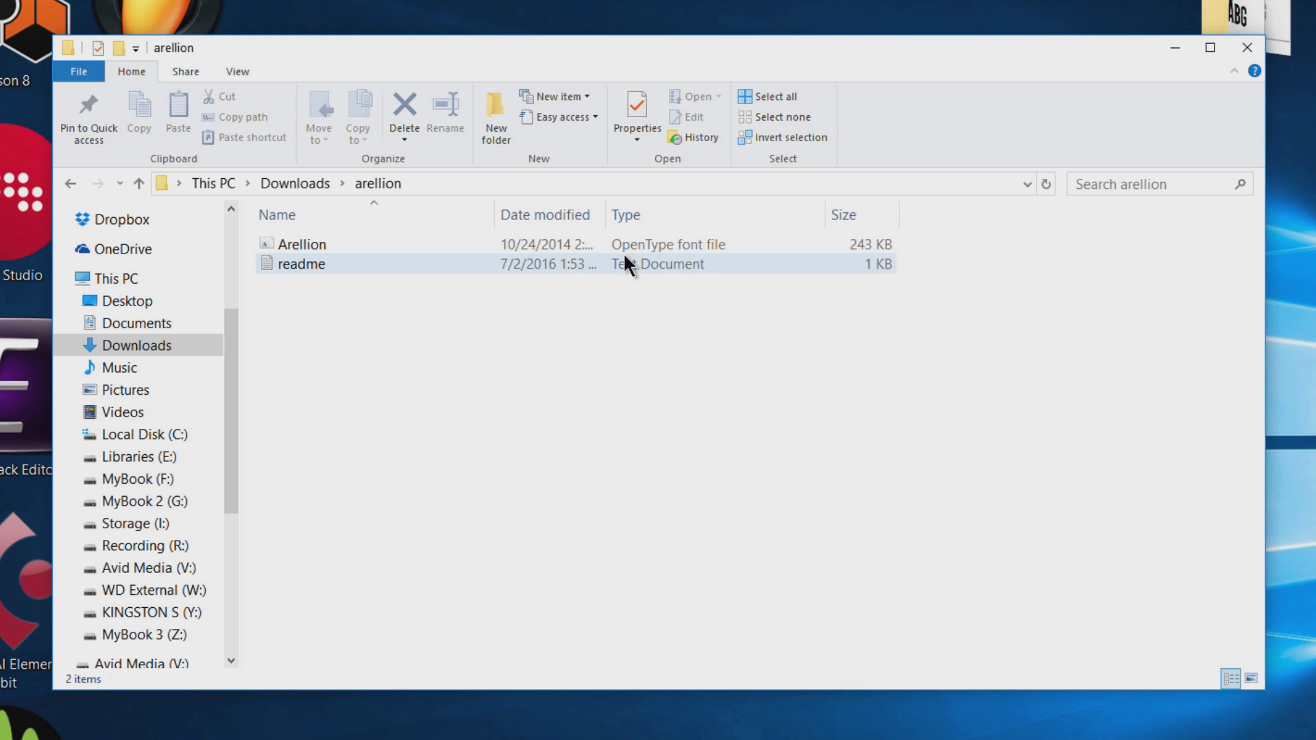
{"action": "left_click", "coordinate": [71, 182]}
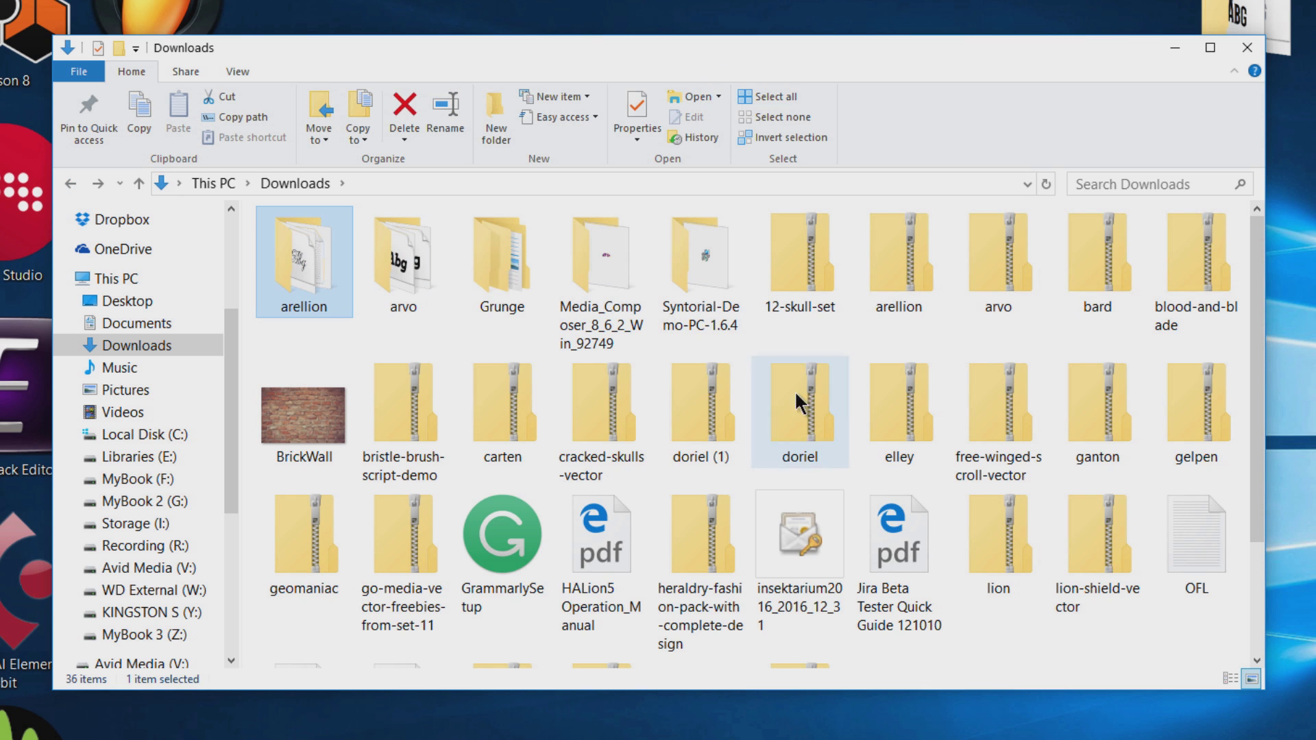
{"action": "left_click", "coordinate": [899, 261]}
Step: Extract the selected arellion and arvo zips into separate folders with 7-Zip Extract to
{"action": "left_click", "coordinate": [998, 260], "text": "ctrl"}
{"action": "right_click", "coordinate": [1013, 259]}
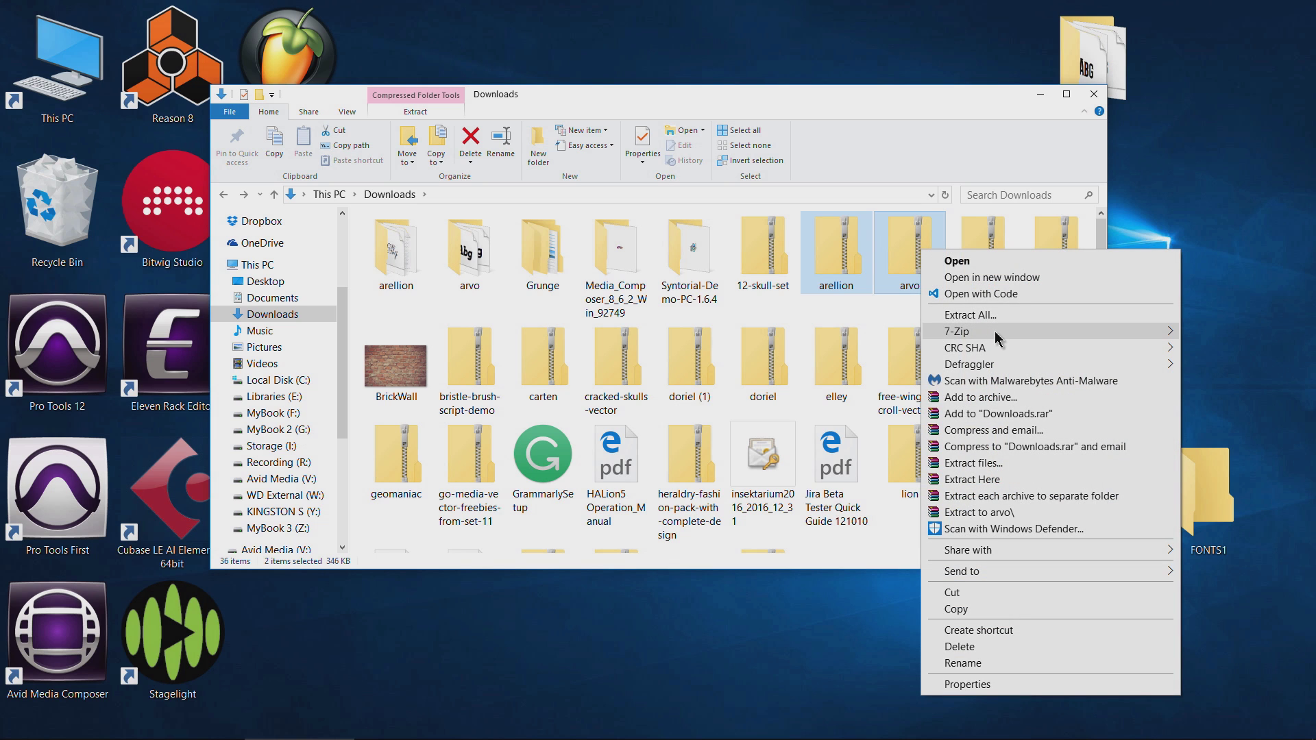
{"action": "mouse_move", "coordinate": [994, 331]}
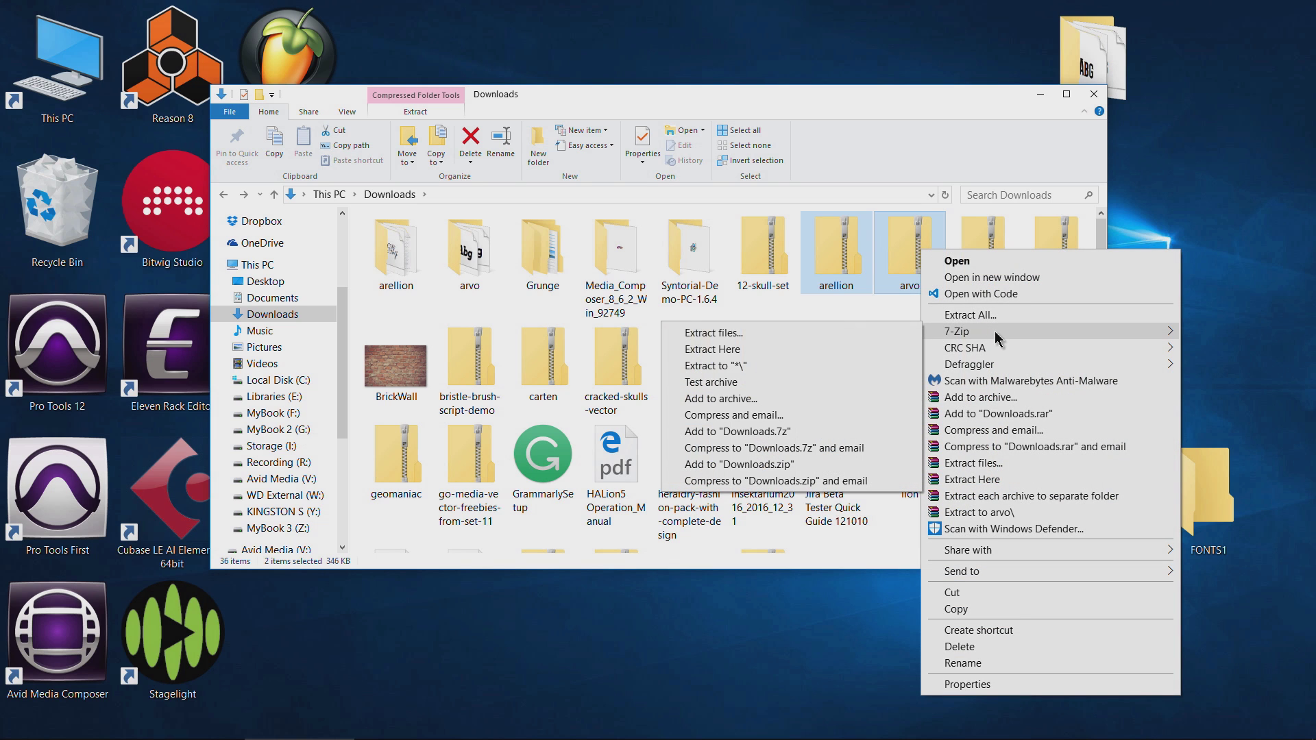
{"action": "left_click", "coordinate": [748, 367]}
Step: Open the extracted arvo folder, return to Downloads, and start a search there
{"action": "left_click", "coordinate": [459, 264]}
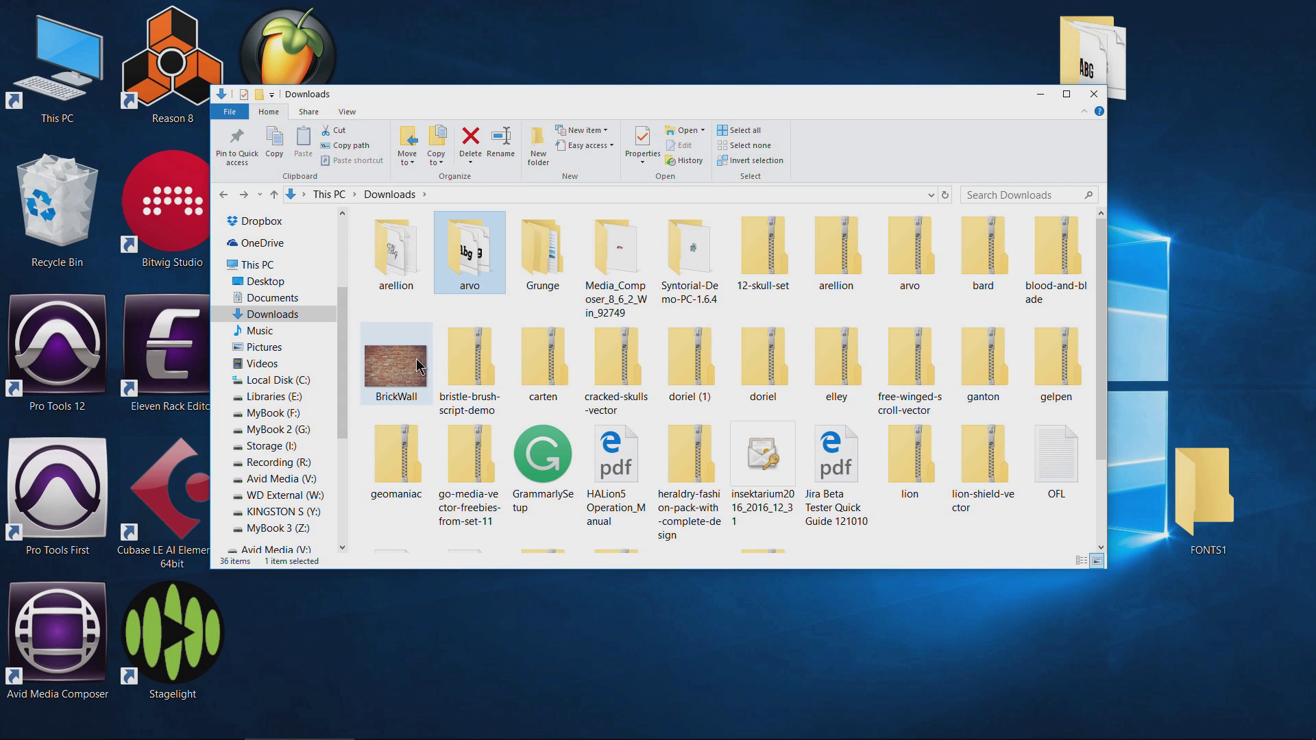
{"action": "double_click", "coordinate": [486, 271]}
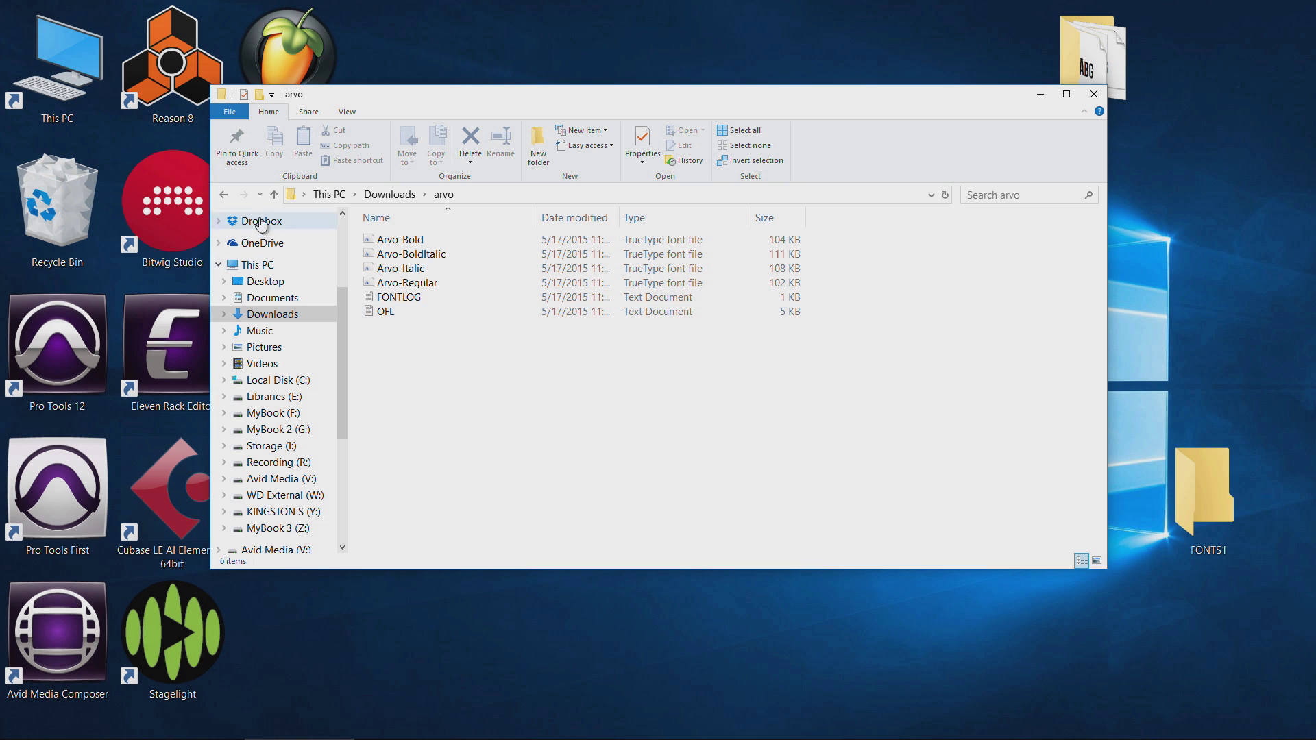
{"action": "left_click", "coordinate": [224, 195]}
{"action": "left_click", "coordinate": [1012, 192]}
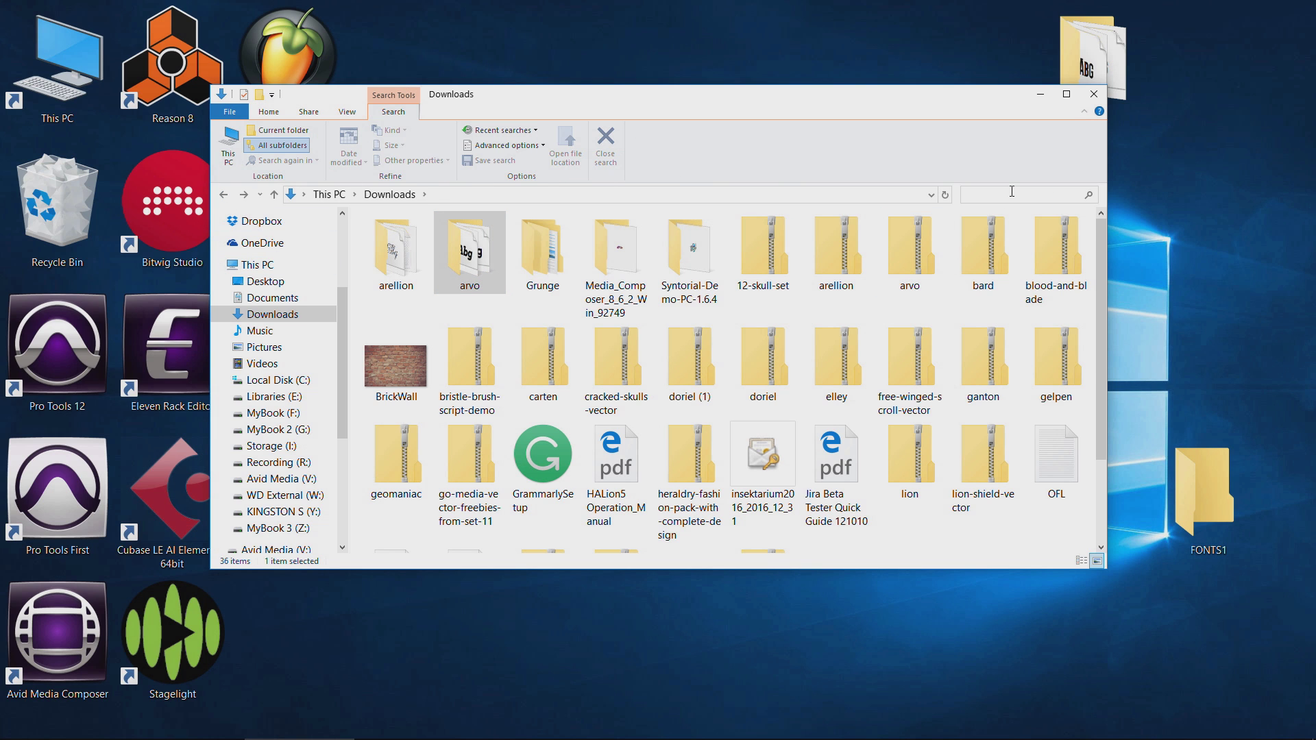
Step: Search Downloads for .ttf and move the five fonts, Arvo-Bold through Tuffy, into FONTS1
{"action": "type", "text": "."}
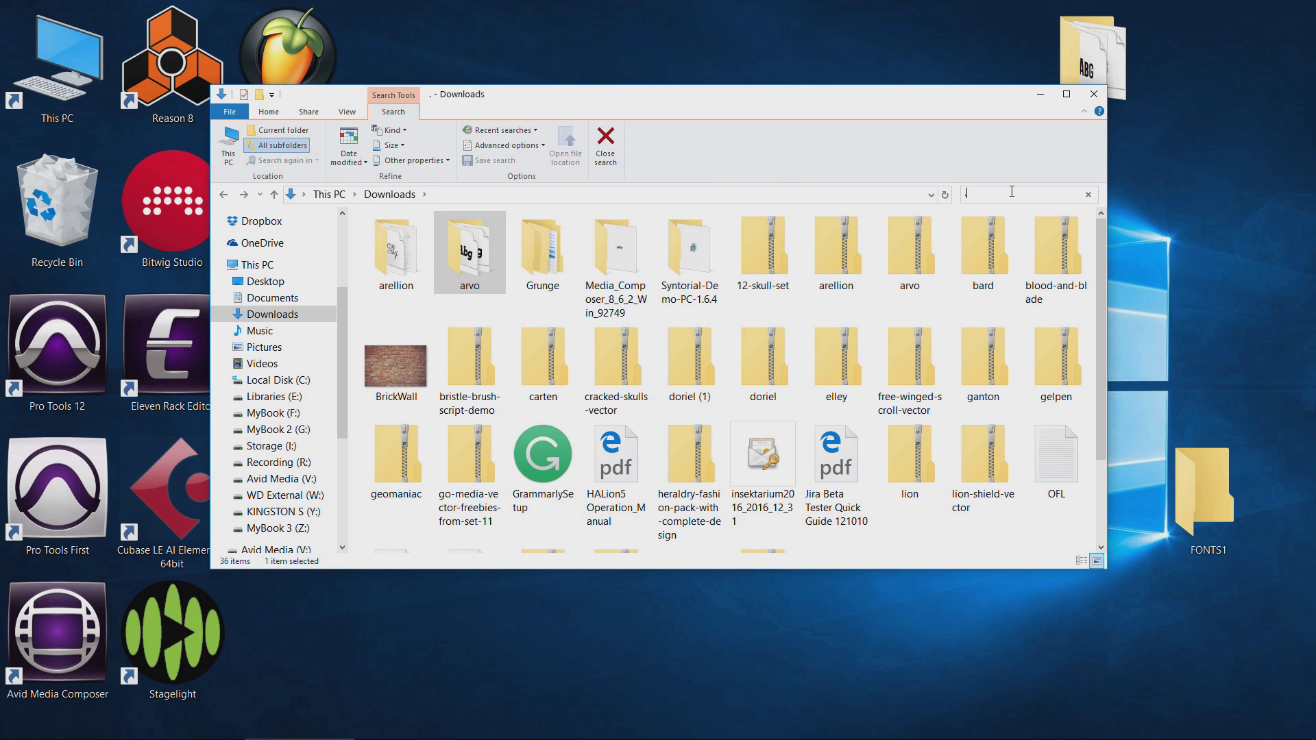
{"action": "type", "text": "ttf"}
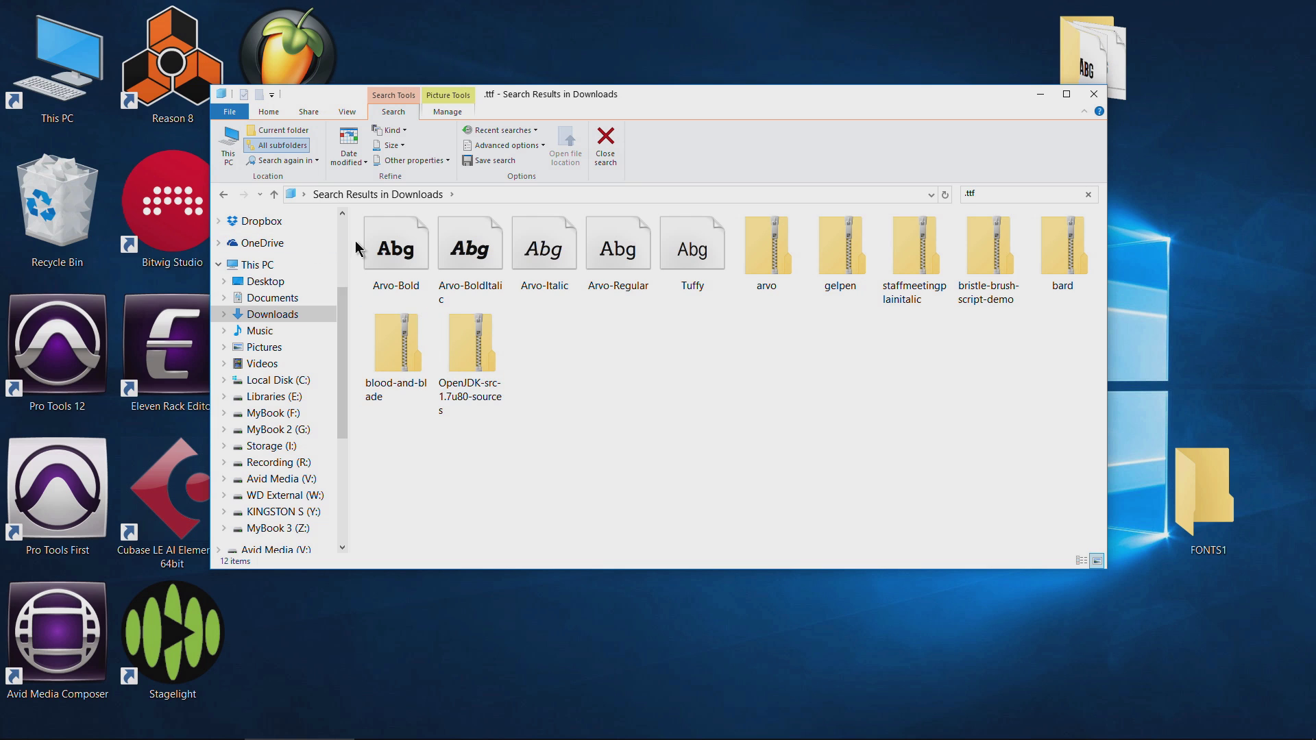
{"action": "left_click_drag", "start_coordinate": [356, 247], "coordinate": [1220, 502]}
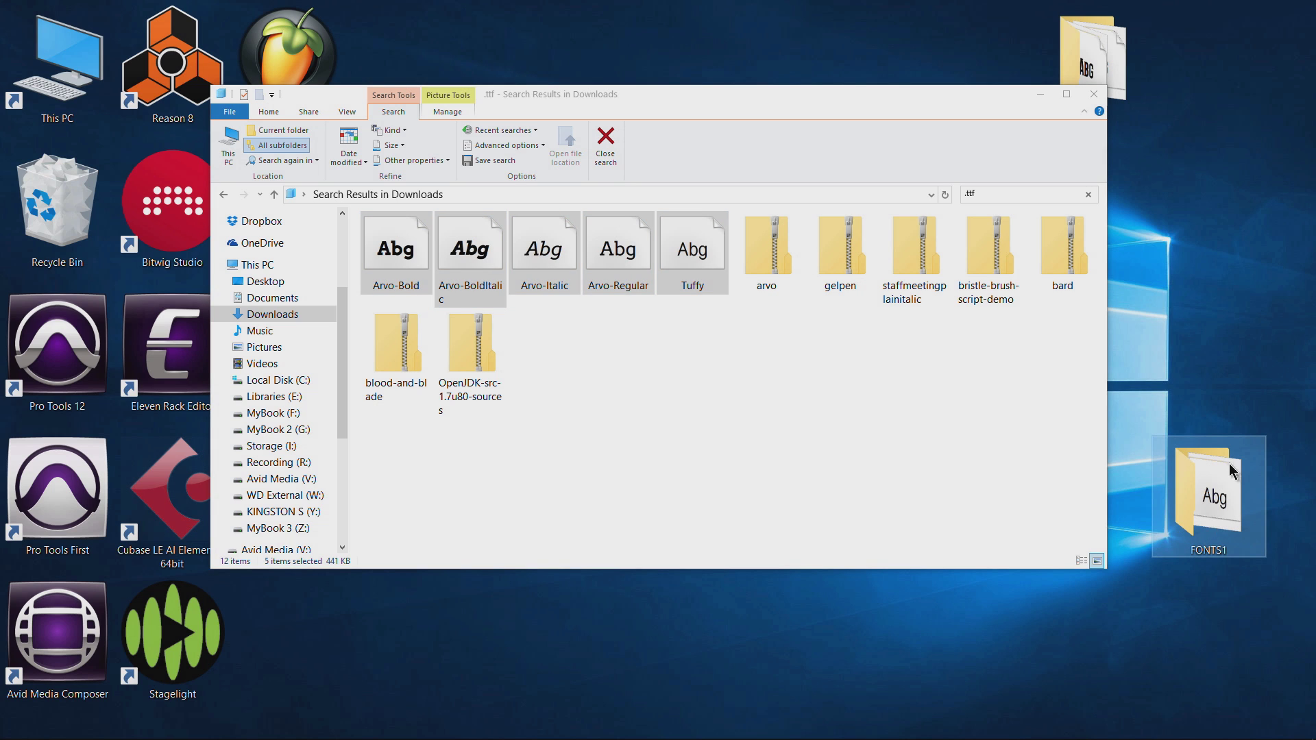
{"action": "left_click", "coordinate": [726, 106]}
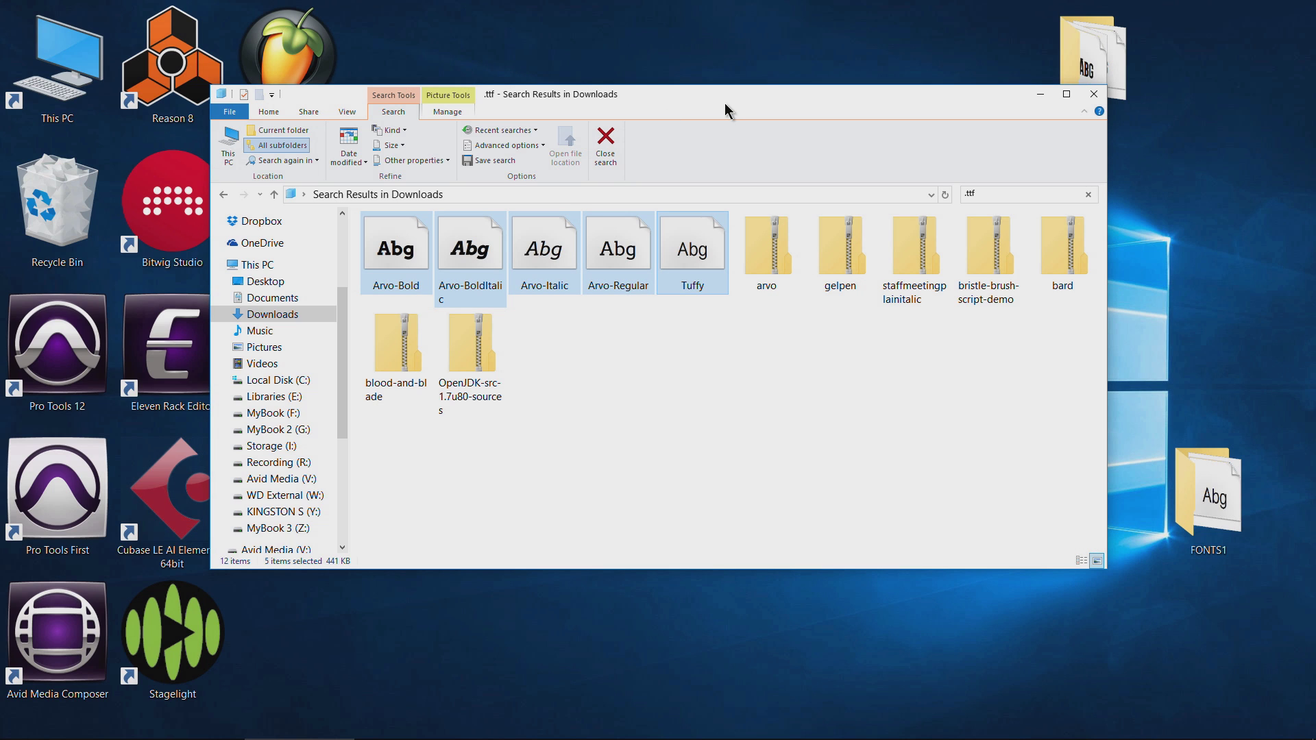
{"action": "left_click", "coordinate": [782, 255]}
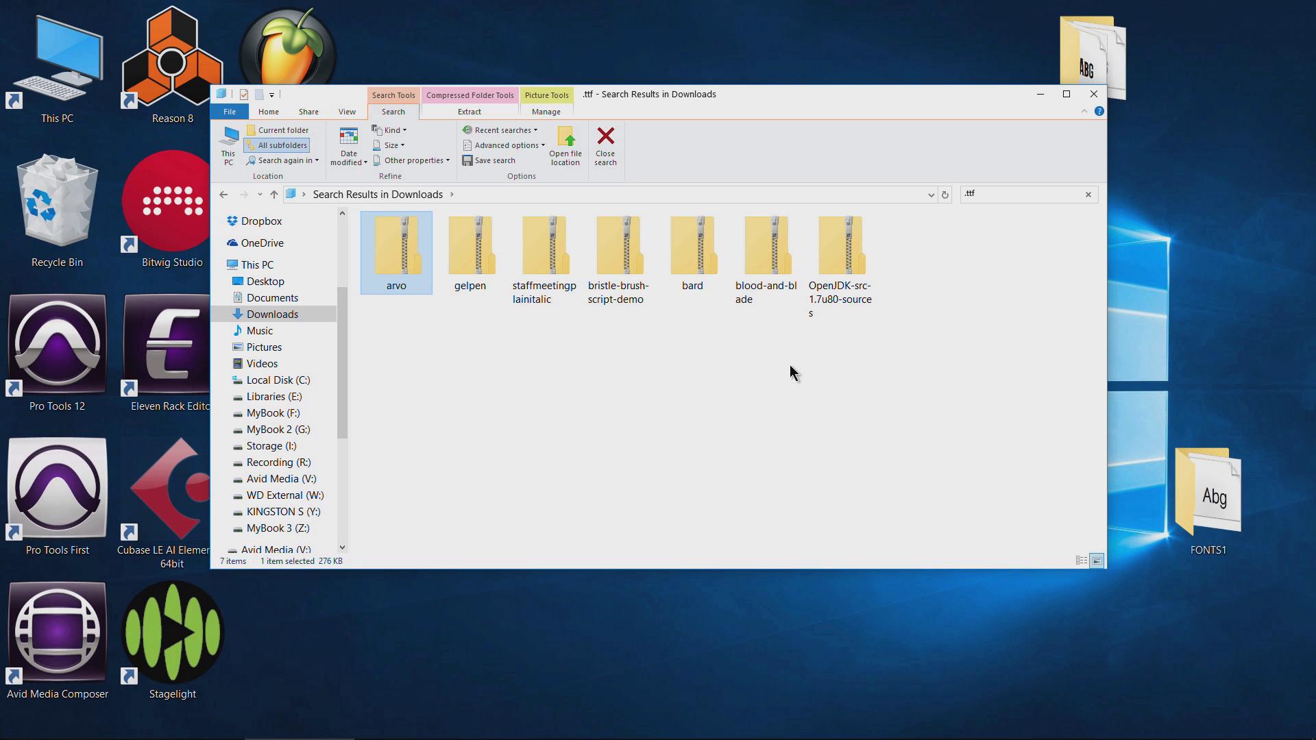
Step: Extract the six zips, arvo through blood-and-blade, here with Yes to All, then clear the .ttf search
{"action": "left_click_drag", "start_coordinate": [423, 332], "coordinate": [771, 255]}
{"action": "right_click", "coordinate": [770, 255]}
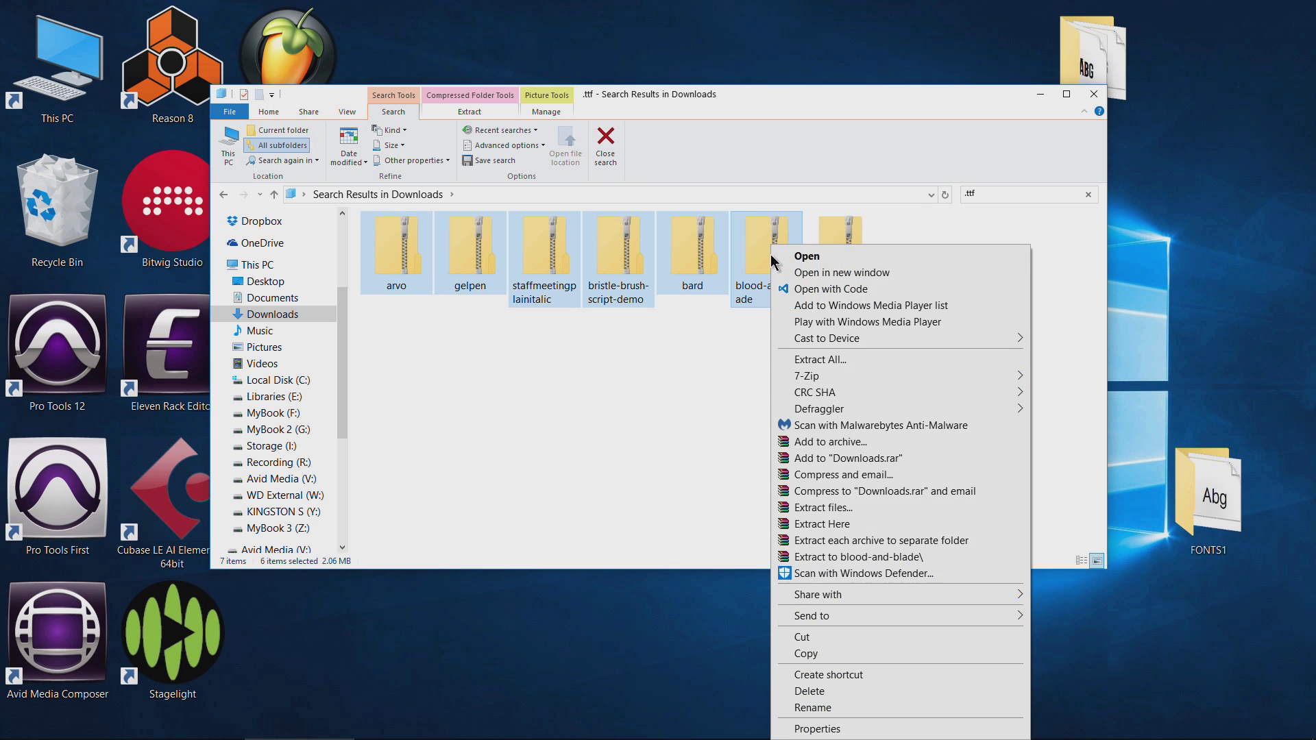
{"action": "mouse_move", "coordinate": [915, 378]}
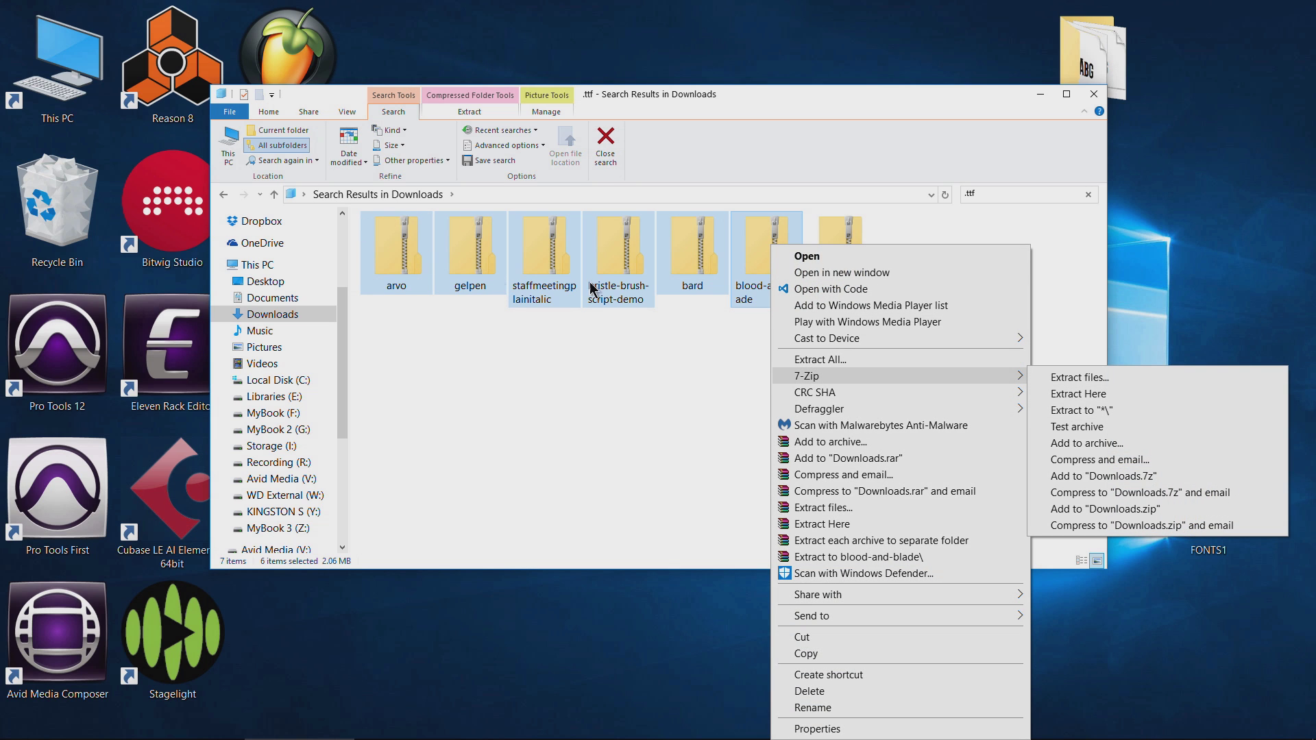
{"action": "left_click", "coordinate": [1097, 396]}
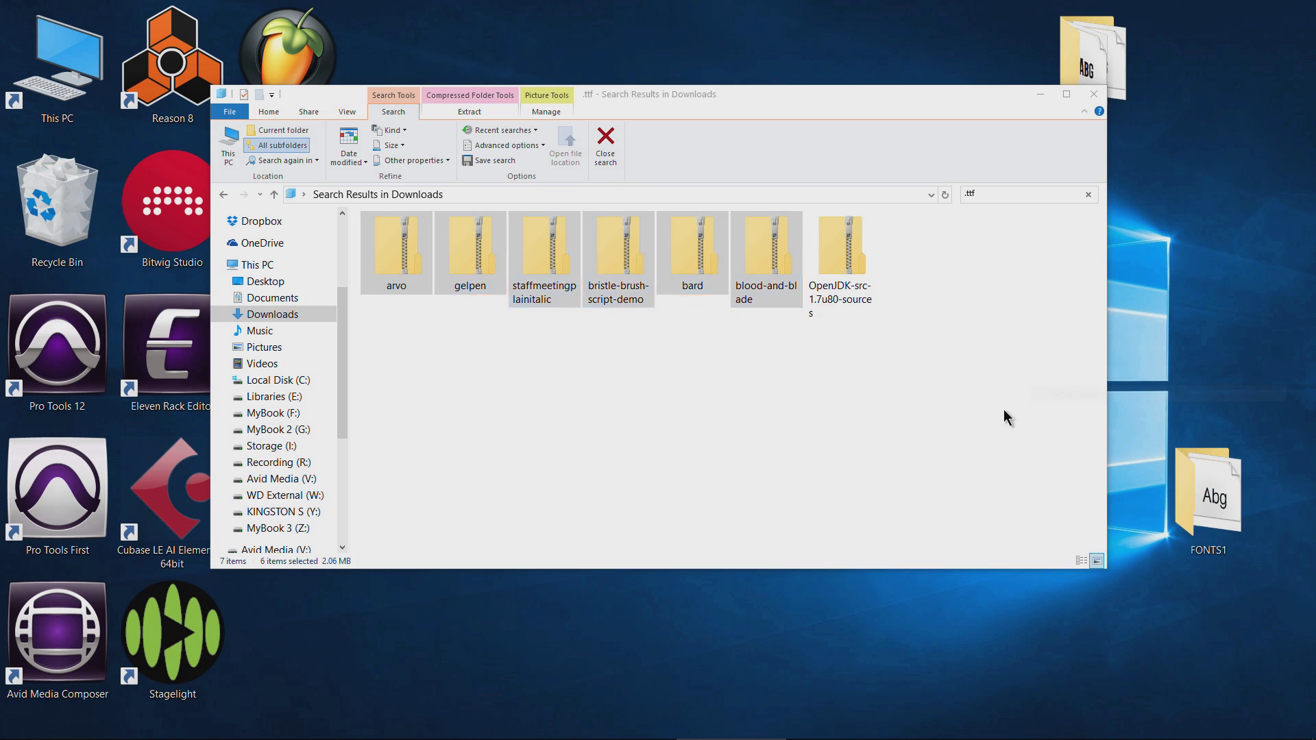
{"action": "left_click", "coordinate": [652, 452]}
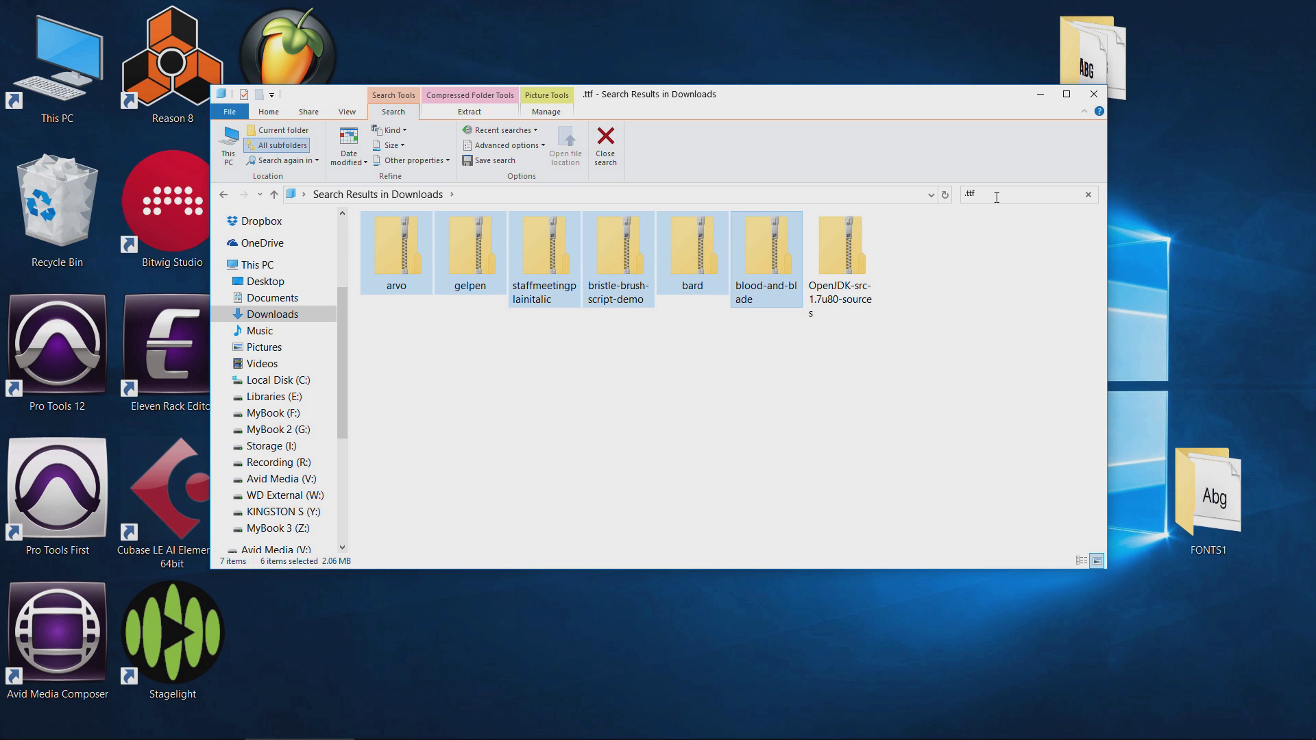
{"action": "left_click", "coordinate": [1088, 194]}
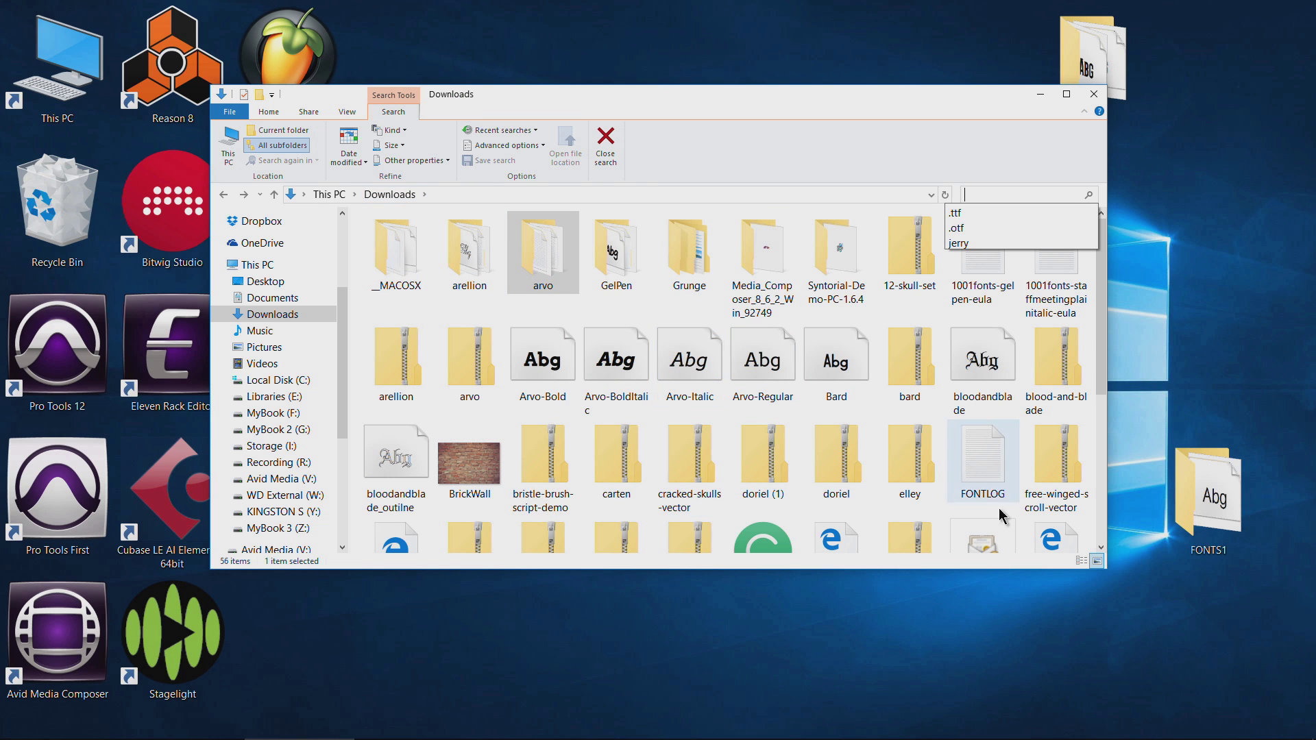
Step: Select Arvo-Bold through Bard plus bloodandblade and drag them toward FONTS1, then cancel
{"action": "left_click", "coordinate": [763, 360]}
{"action": "left_click", "coordinate": [555, 368]}
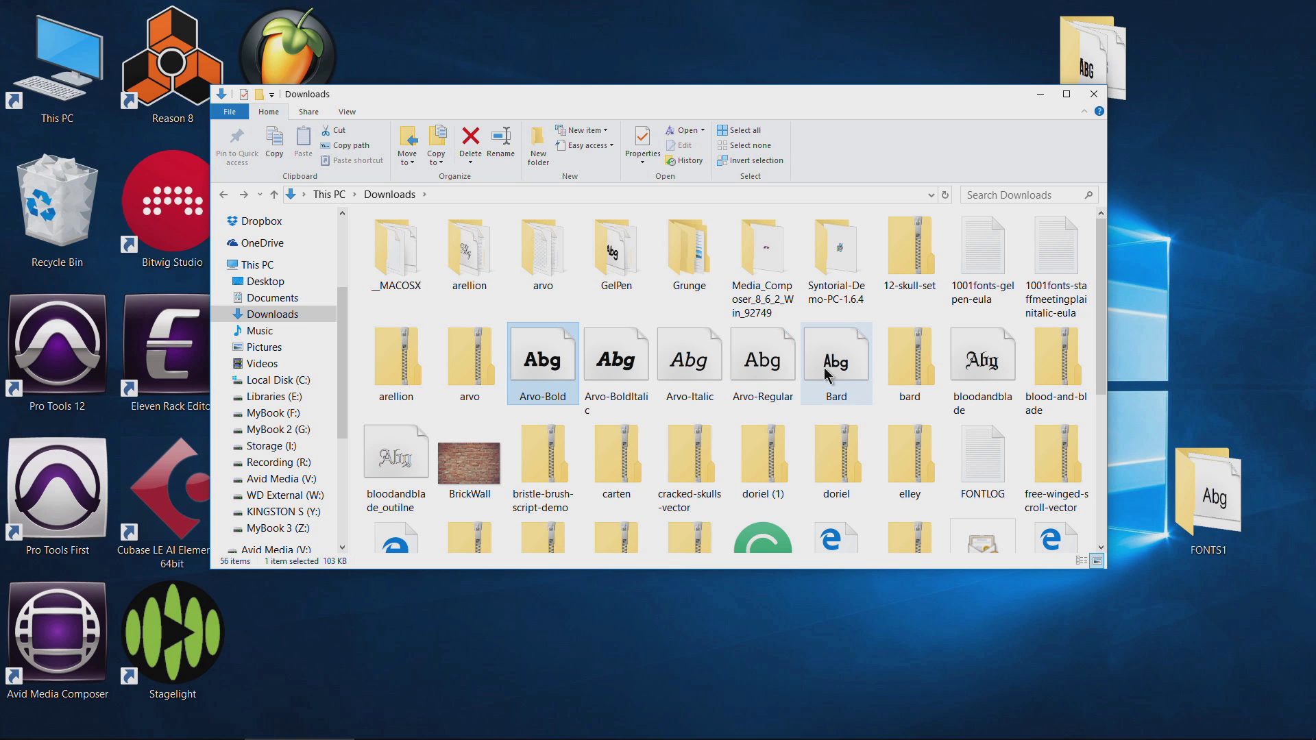
{"action": "left_click", "coordinate": [826, 368], "text": "shift"}
{"action": "left_click", "coordinate": [1011, 351], "text": "ctrl"}
{"action": "left_click_drag", "start_coordinate": [1011, 351], "coordinate": [973, 371]}
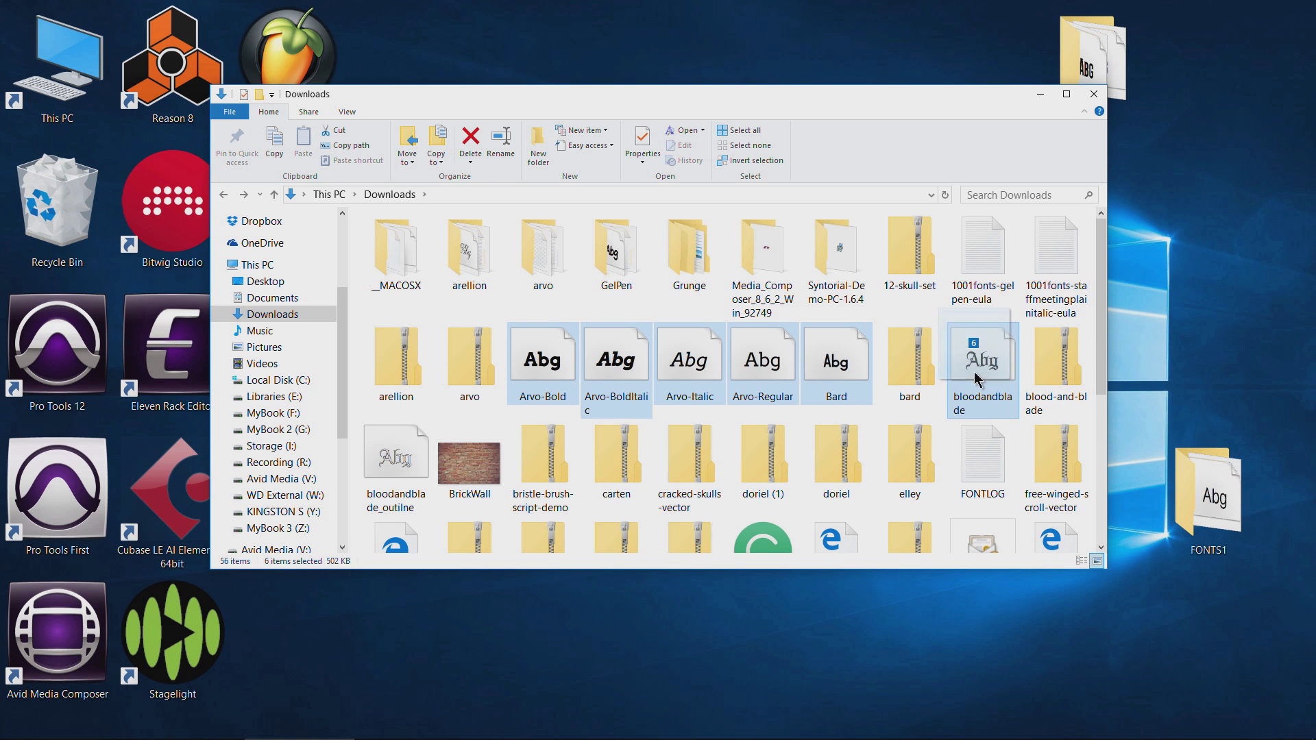
Step: Search Downloads for .otf and look inside the carten archive
{"action": "left_click", "coordinate": [999, 195]}
{"action": "type", "text": ".otf"}
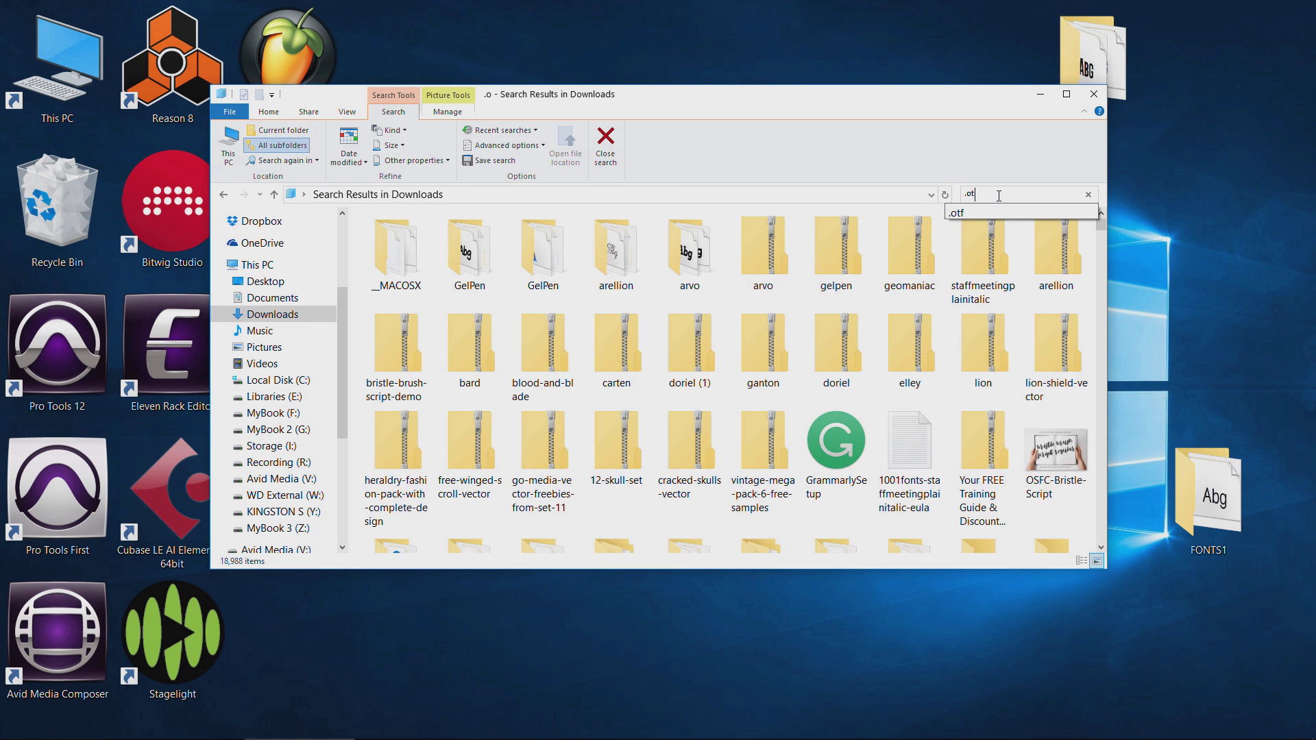
{"action": "left_click", "coordinate": [392, 250]}
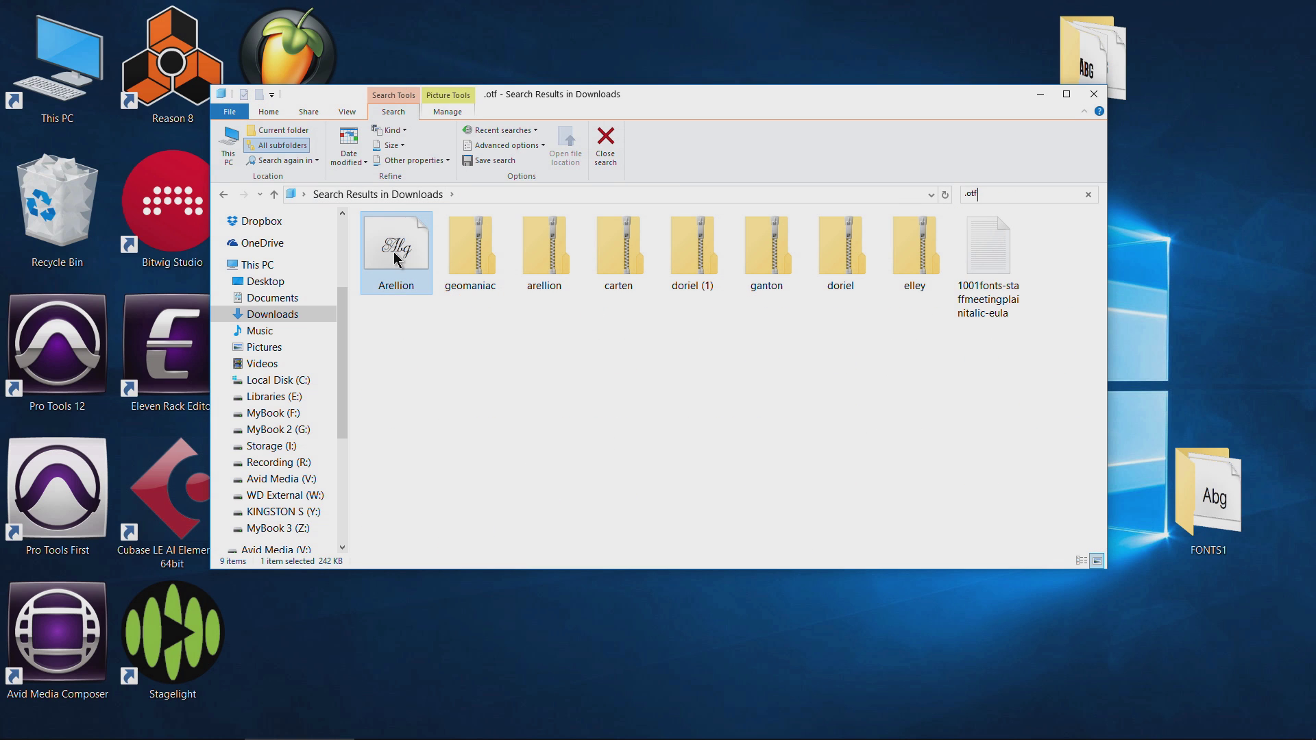
{"action": "double_click", "coordinate": [622, 252]}
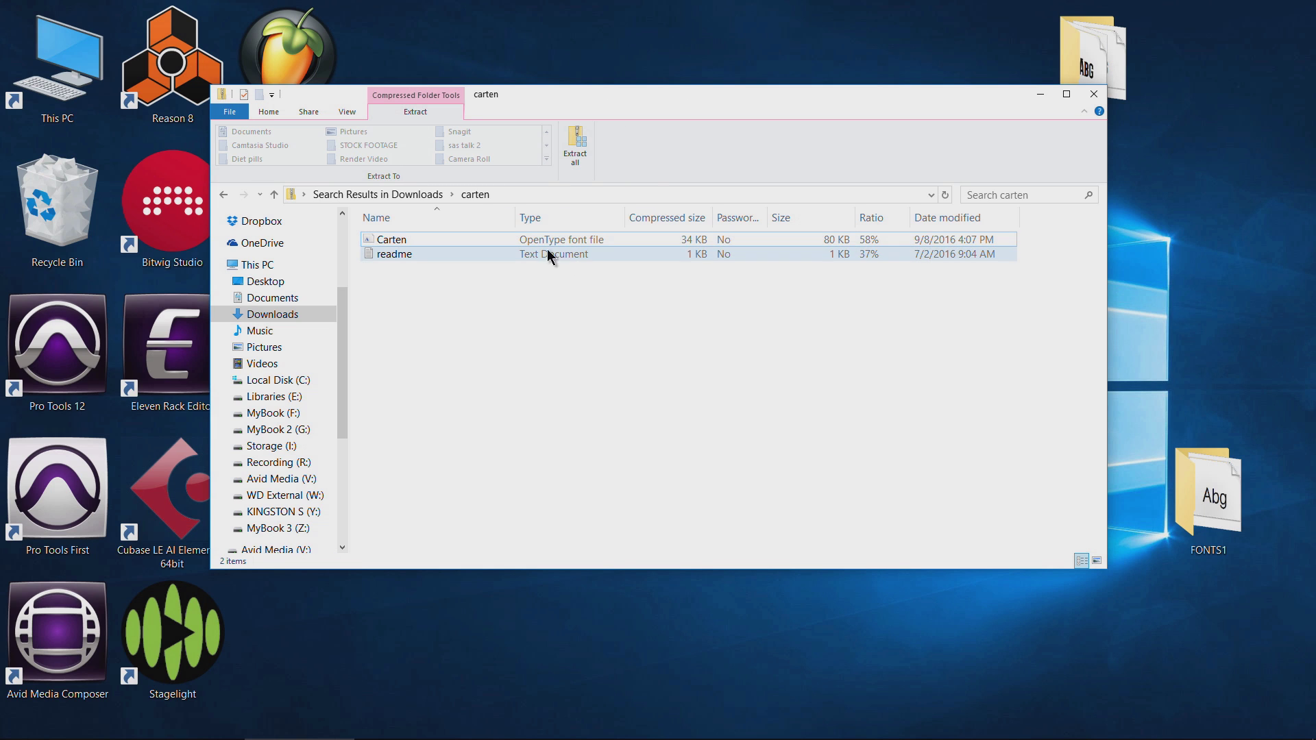
{"action": "left_click", "coordinate": [224, 194]}
Step: Extract the seven .otf font zips into Downloads, replacing existing files, and clear the search
{"action": "left_click_drag", "start_coordinate": [484, 320], "coordinate": [808, 529]}
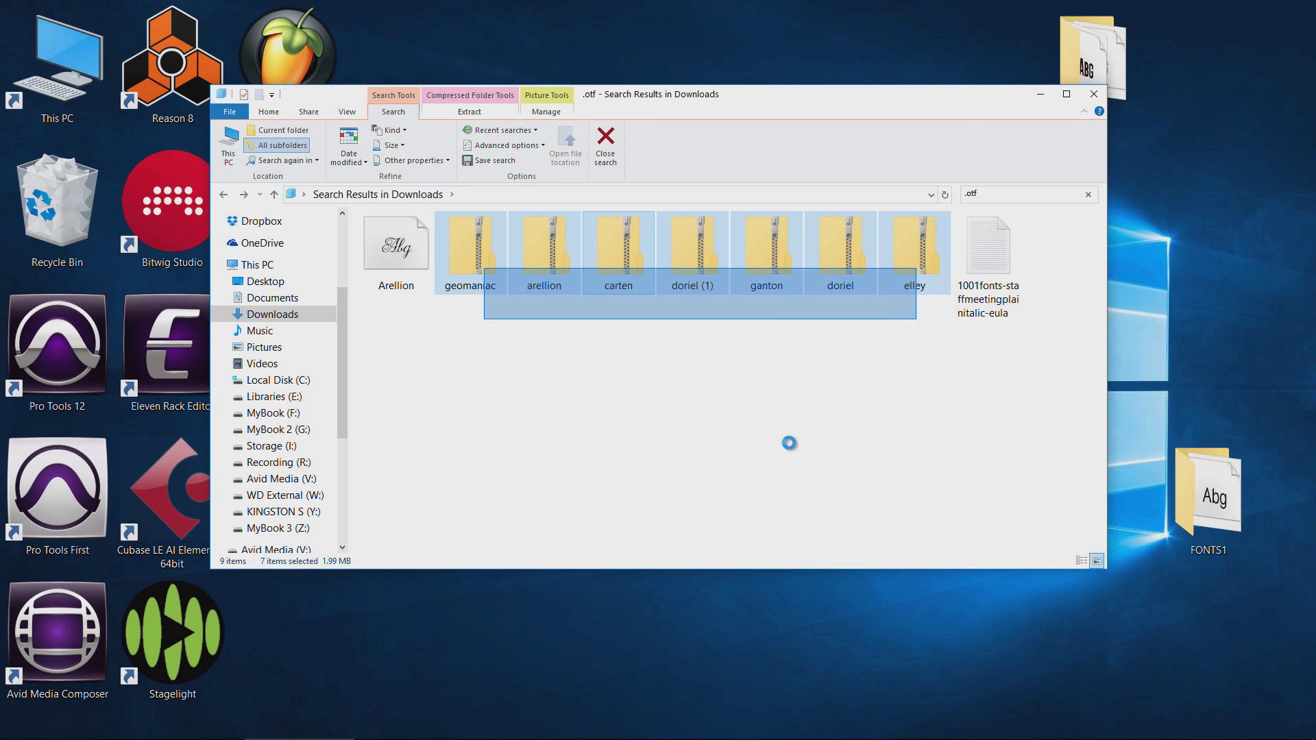
{"action": "right_click", "coordinate": [611, 255]}
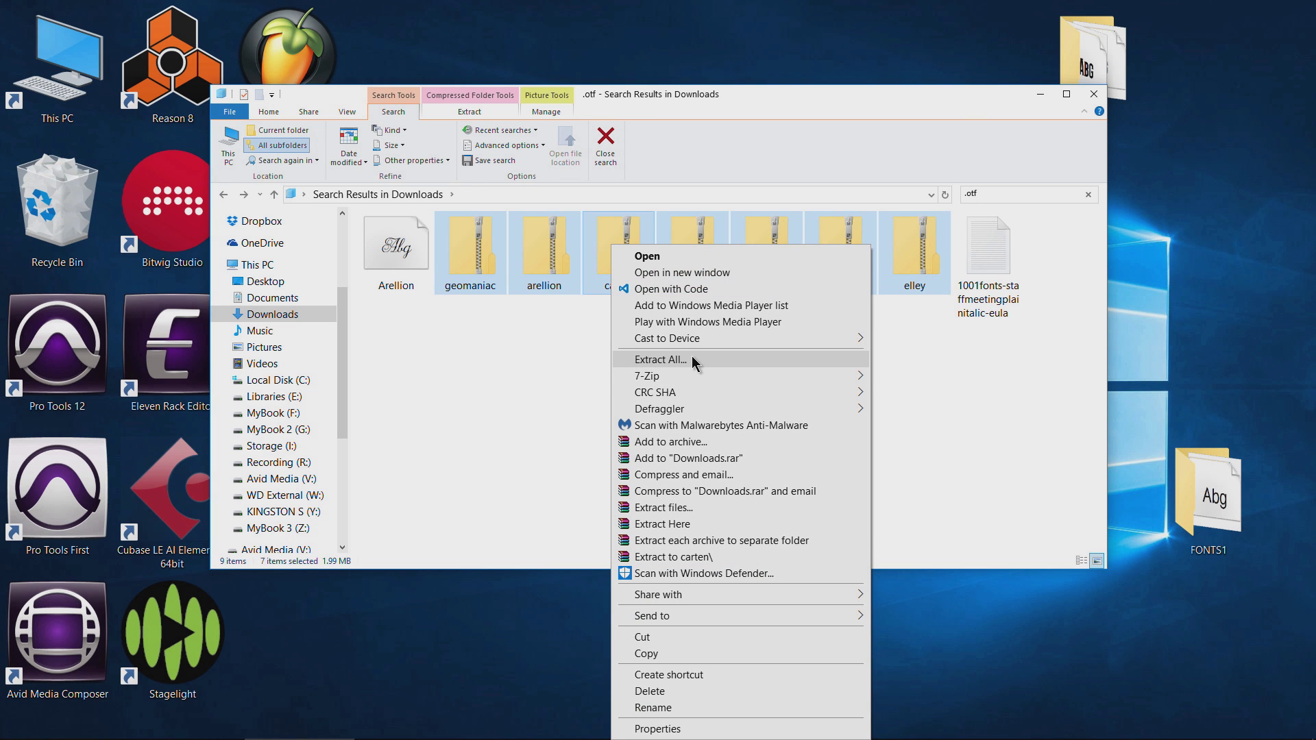
{"action": "mouse_move", "coordinate": [698, 374]}
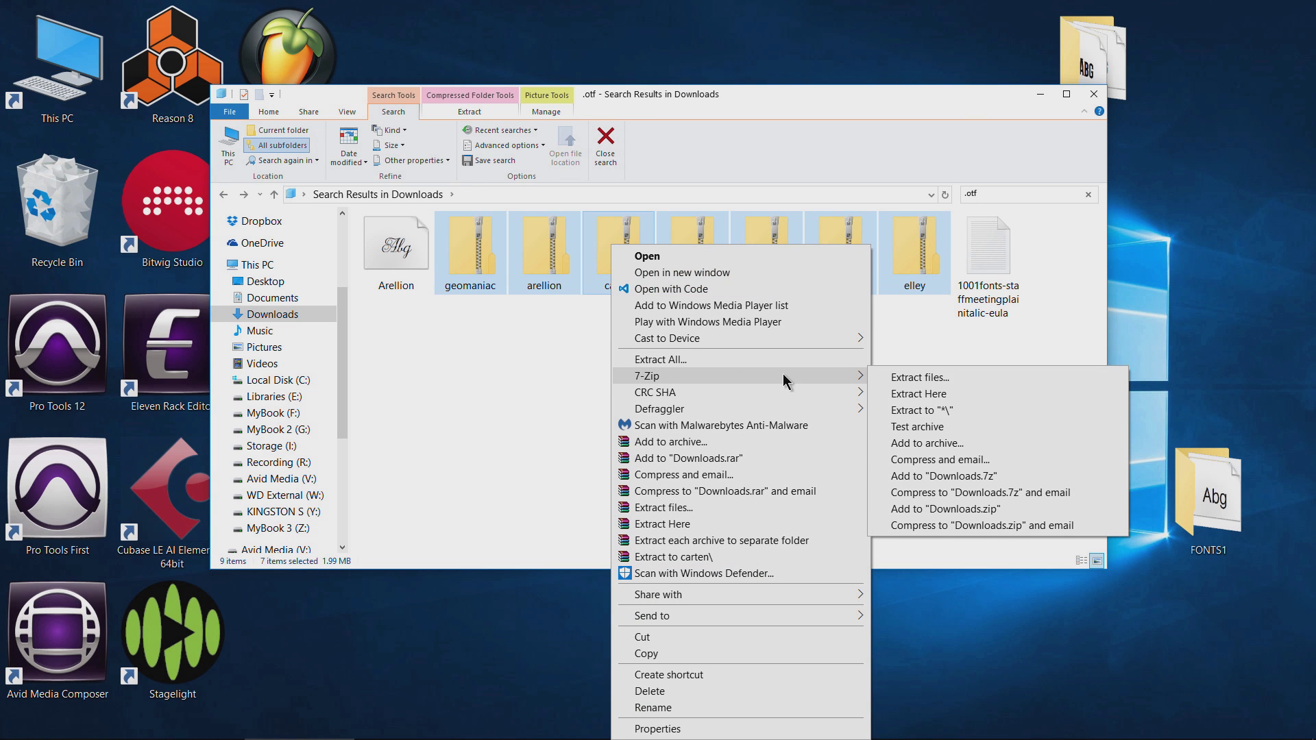
{"action": "left_click", "coordinate": [964, 393]}
{"action": "left_click", "coordinate": [658, 450]}
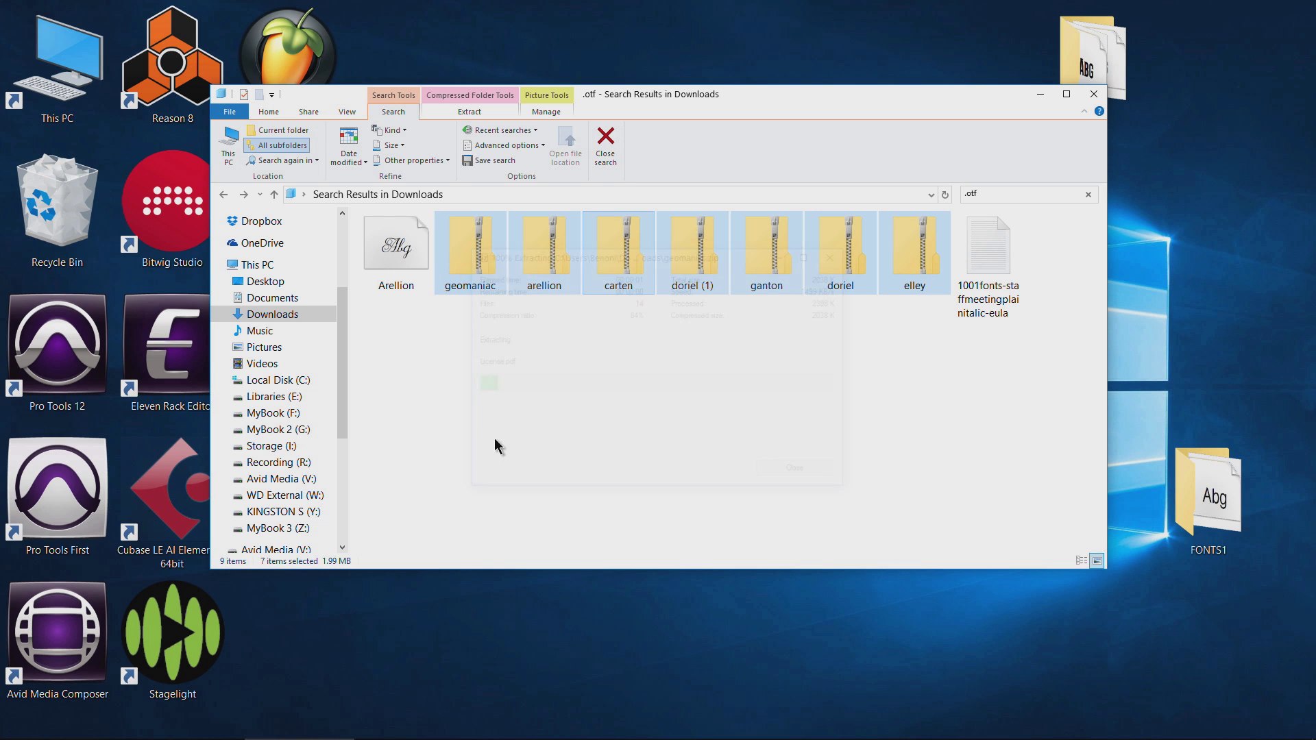
{"action": "left_click", "coordinate": [1088, 195]}
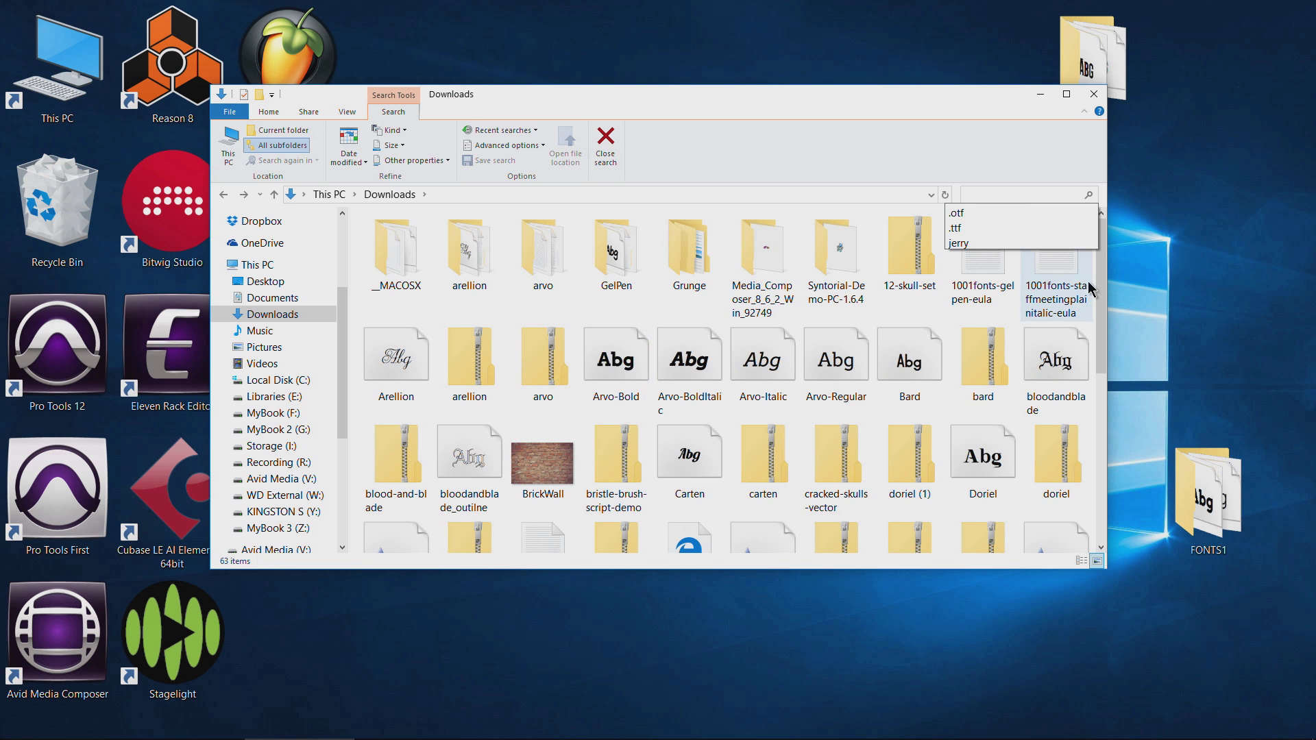
{"action": "scroll", "coordinate": [1100, 273], "scroll_direction": "down", "scroll_amount": 5}
Step: Select the Ganton and Geomaniac-Demo files, then start a new Downloads search
{"action": "double_click", "coordinate": [780, 259]}
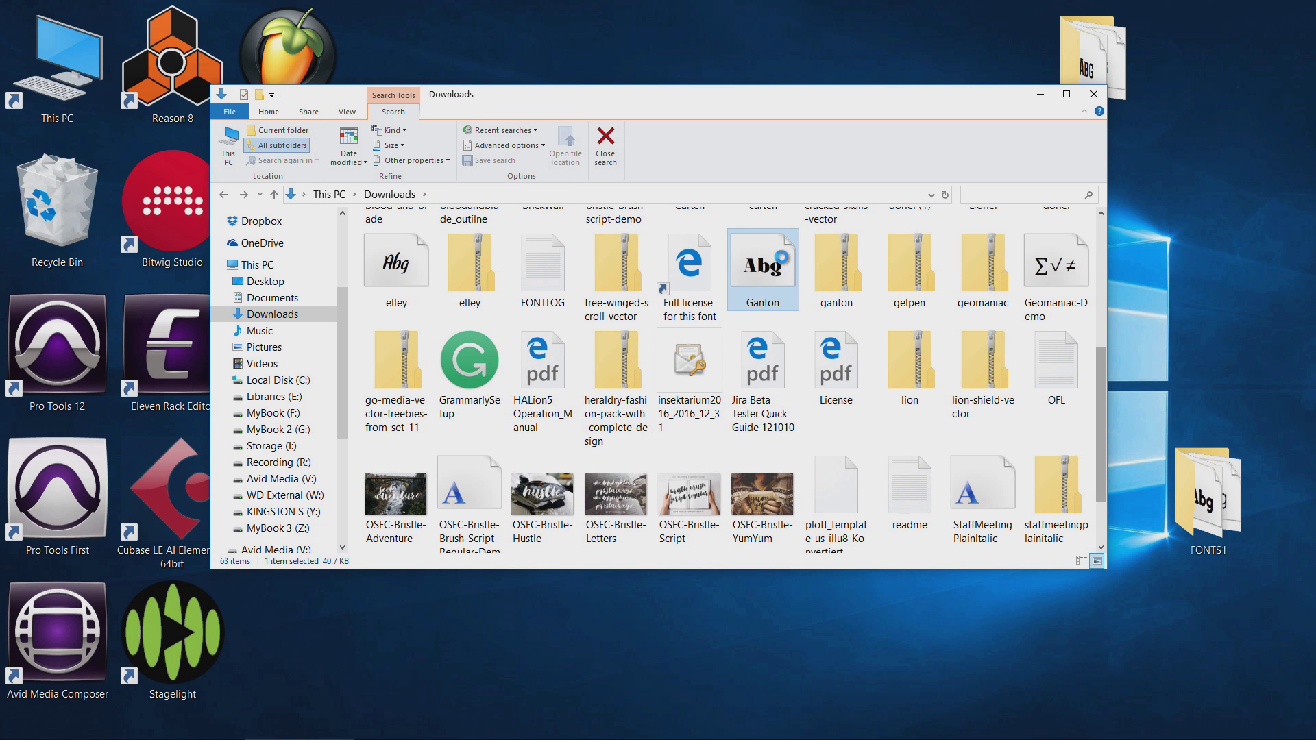
{"action": "left_click", "coordinate": [1056, 268]}
{"action": "scroll", "coordinate": [610, 449], "scroll_direction": "down", "scroll_amount": 2}
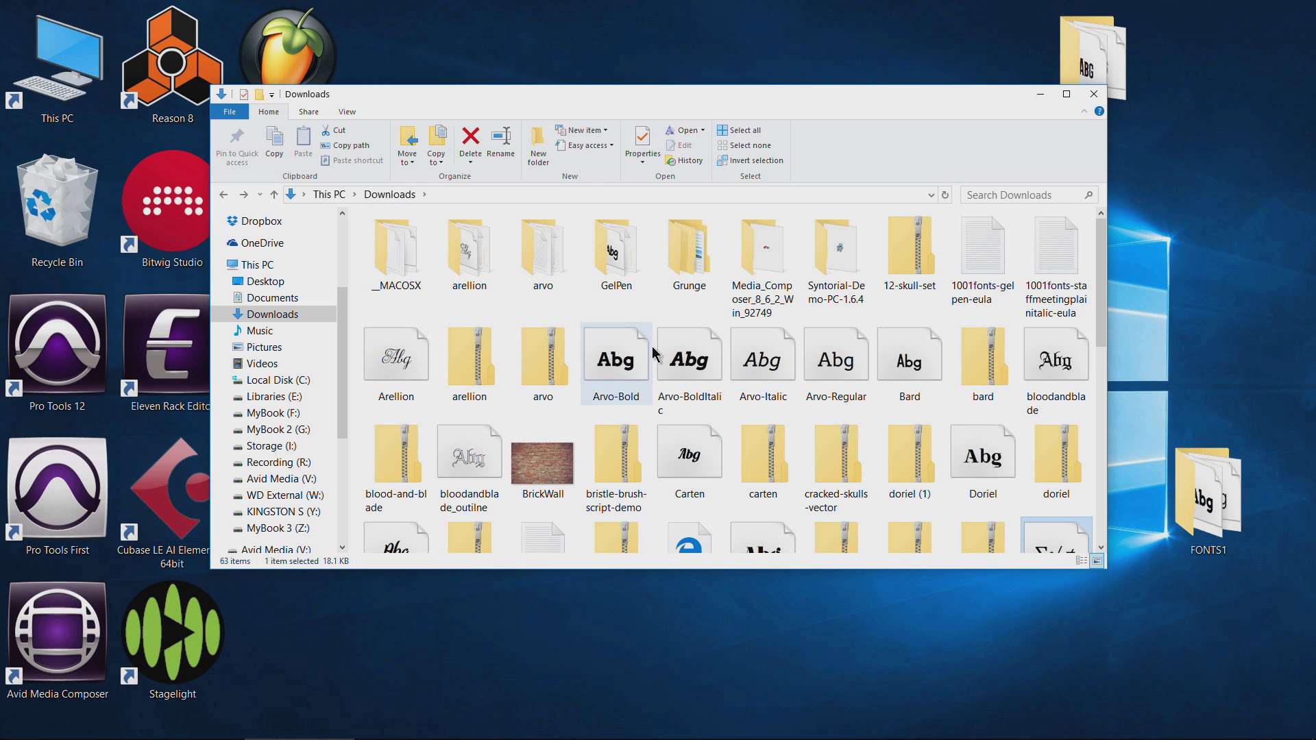
{"action": "left_click", "coordinate": [1019, 195]}
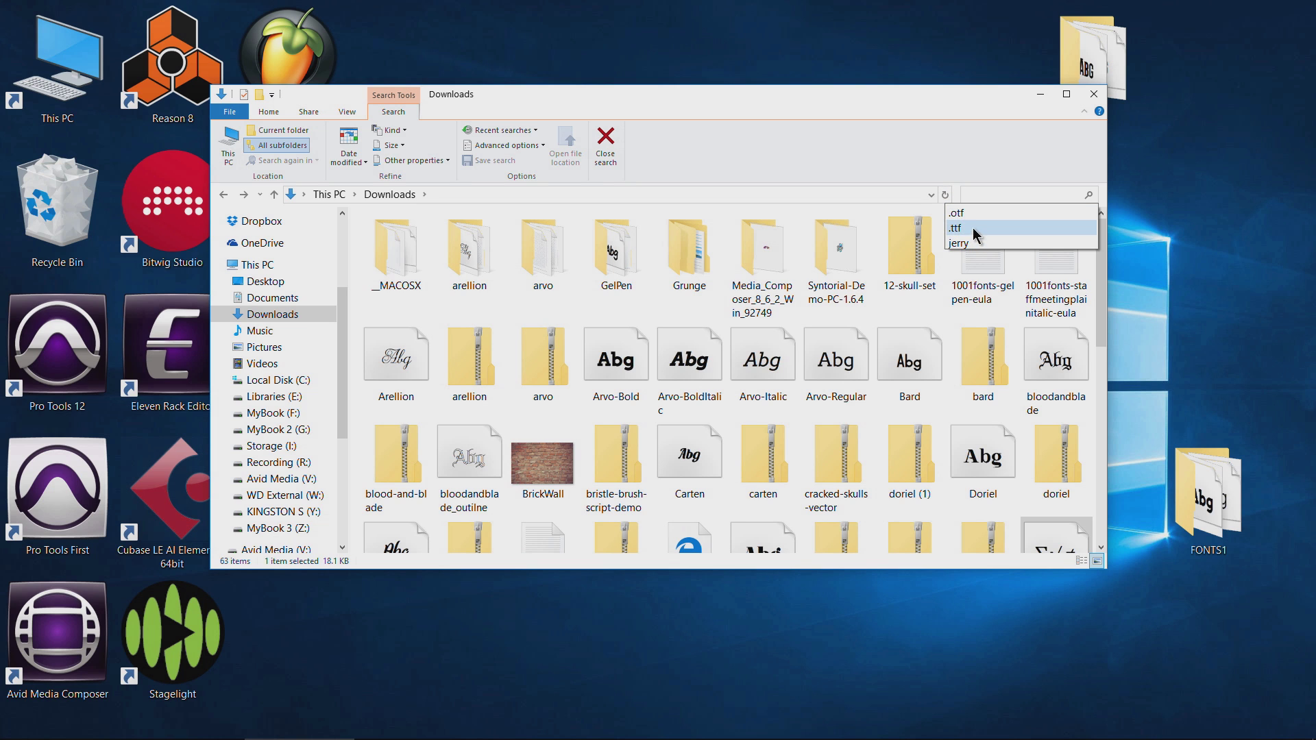
{"action": "scroll", "coordinate": [653, 248], "scroll_direction": "down", "scroll_amount": 5}
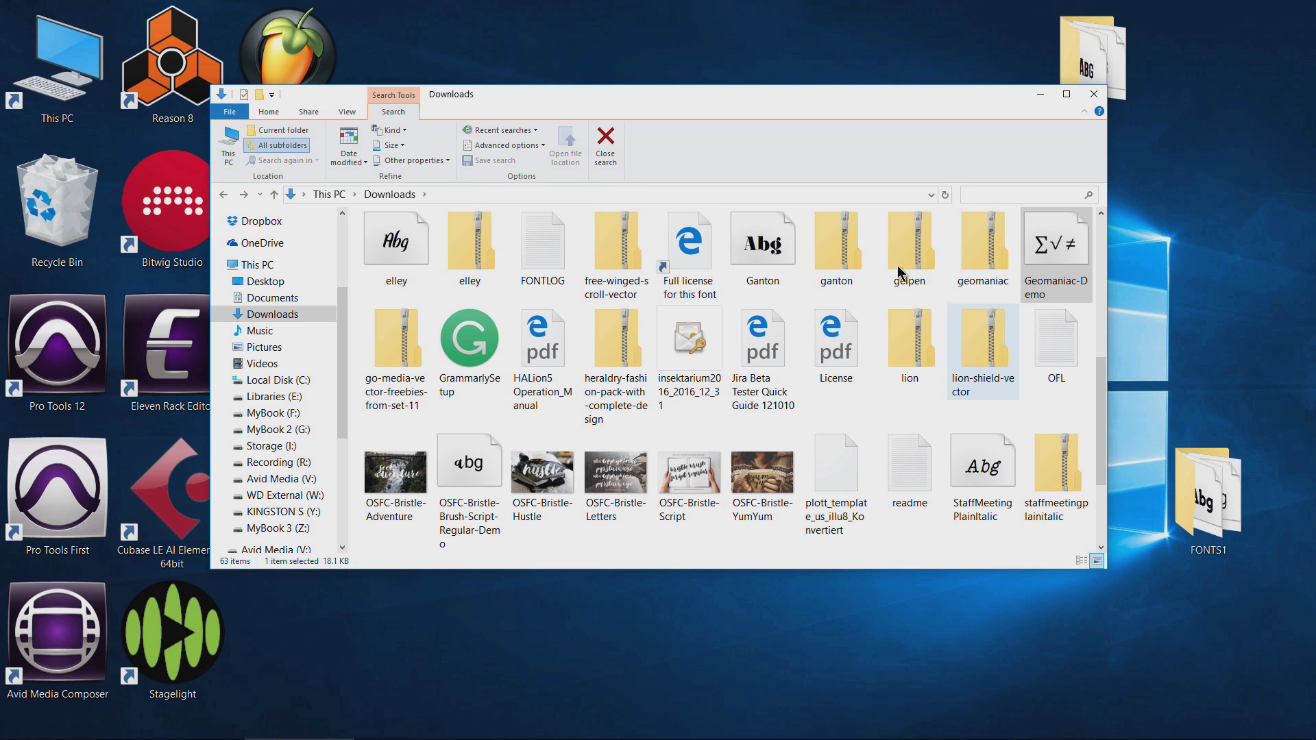
Step: Extract the ganton, gelpen, geomaniac and lion archives each into its own folder
{"action": "left_click", "coordinate": [836, 246]}
{"action": "left_click", "coordinate": [910, 247], "text": "shift"}
{"action": "left_click", "coordinate": [981, 246], "text": "ctrl"}
{"action": "left_click", "coordinate": [909, 343], "text": "ctrl"}
{"action": "right_click", "coordinate": [906, 265]}
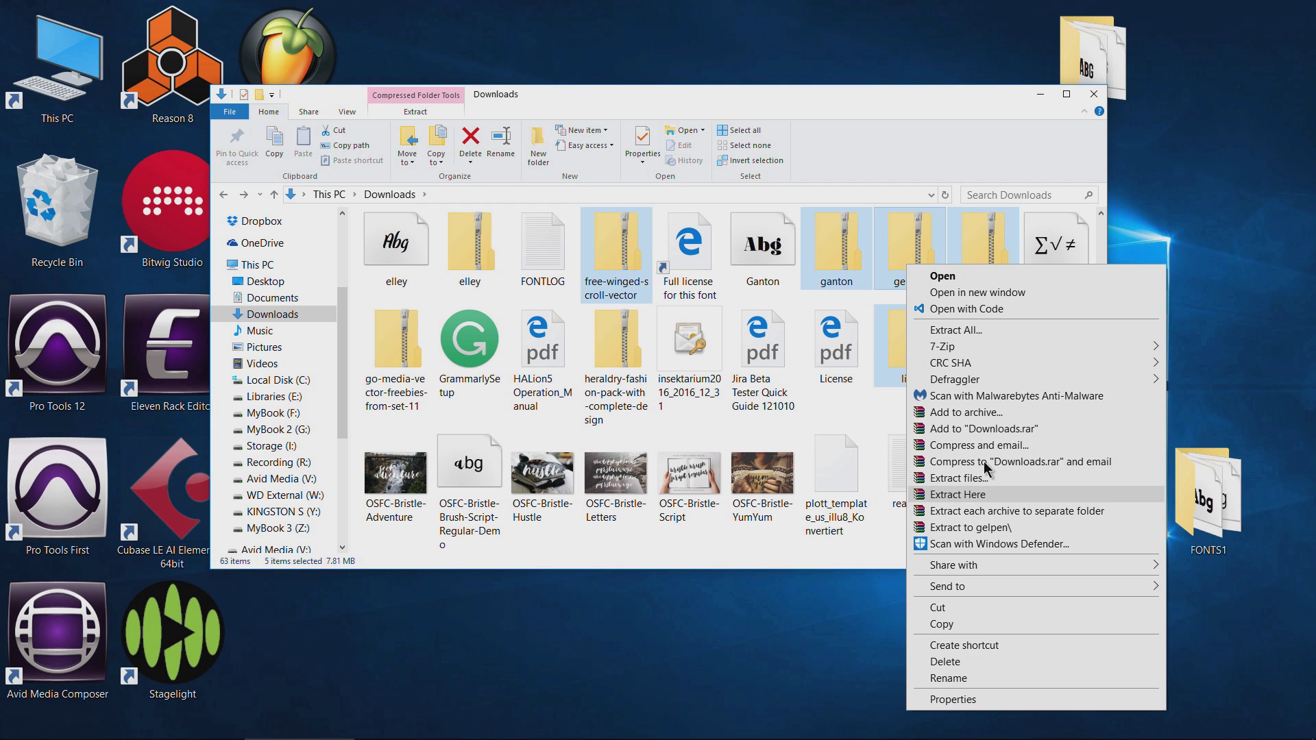
{"action": "mouse_move", "coordinate": [1017, 347]}
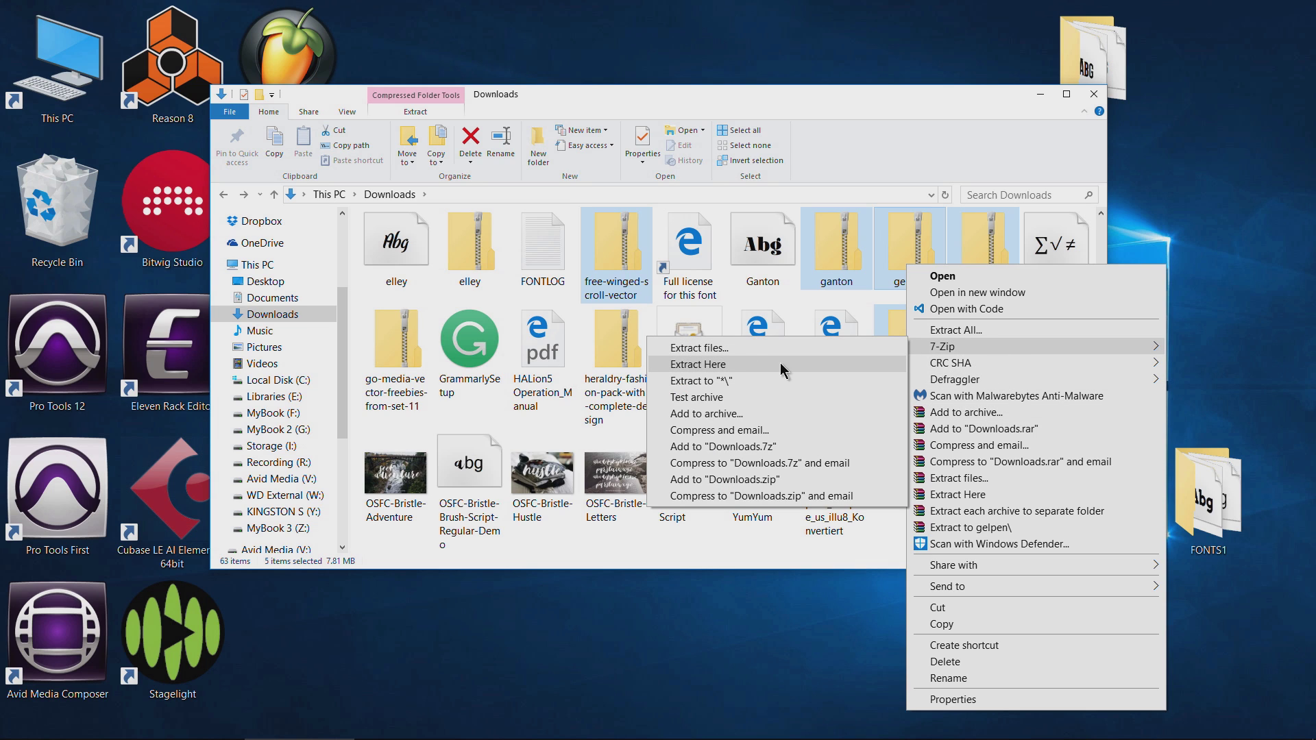
{"action": "left_click", "coordinate": [728, 385]}
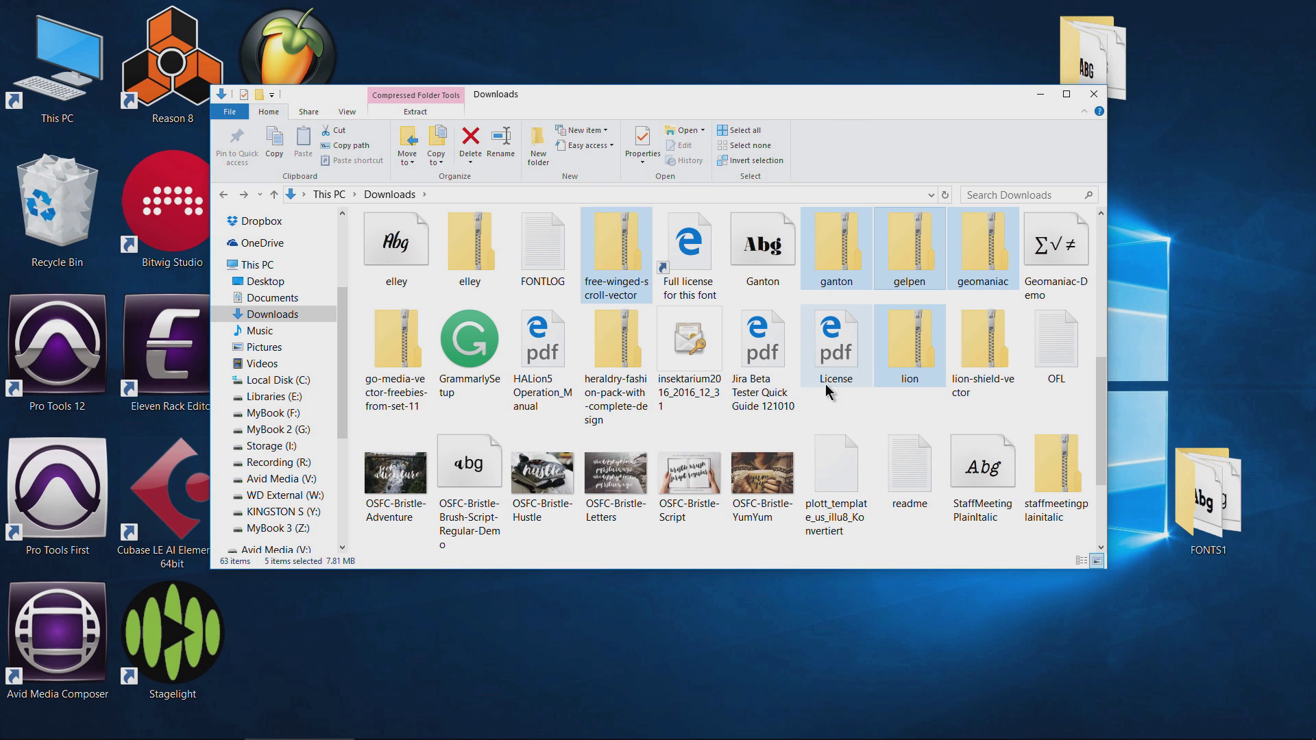
{"action": "left_click_drag", "start_coordinate": [947, 97], "coordinate": [895, 109]}
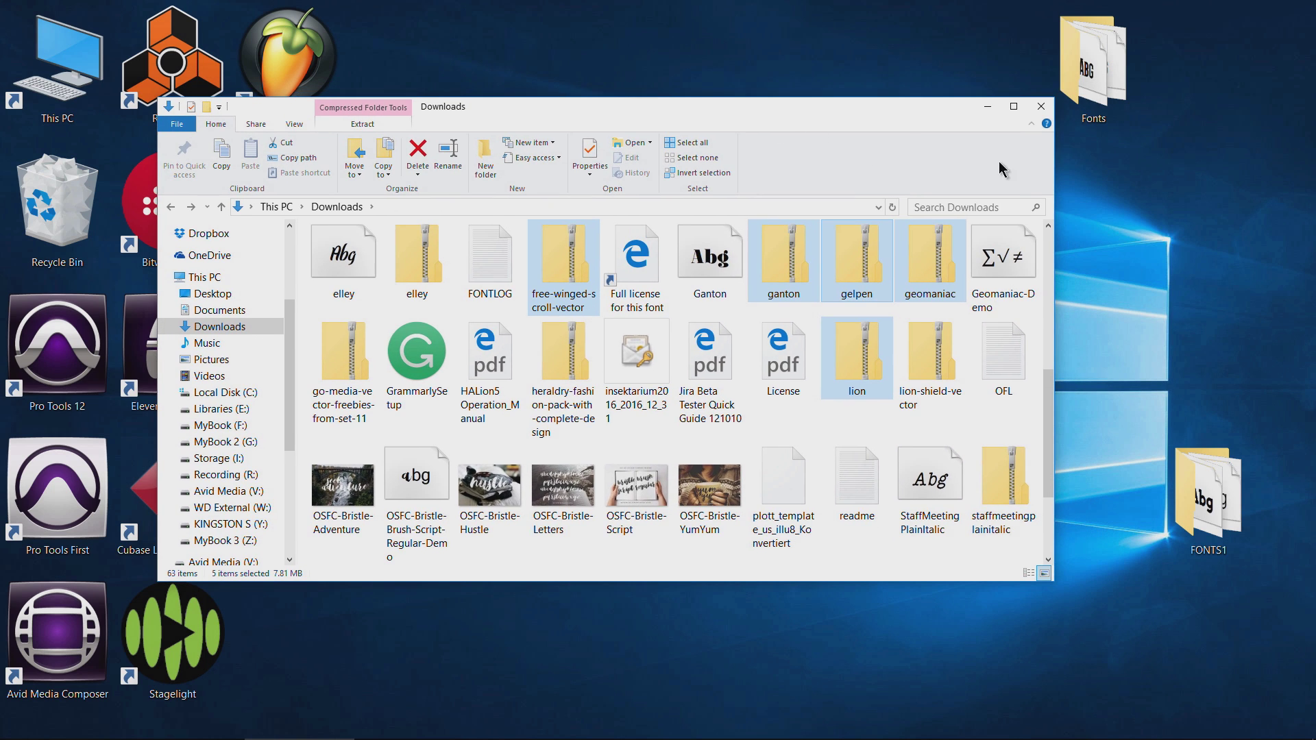
Step: Move FONTS1 to the desktop centre, review its five font files, then close it
{"action": "left_click", "coordinate": [985, 108]}
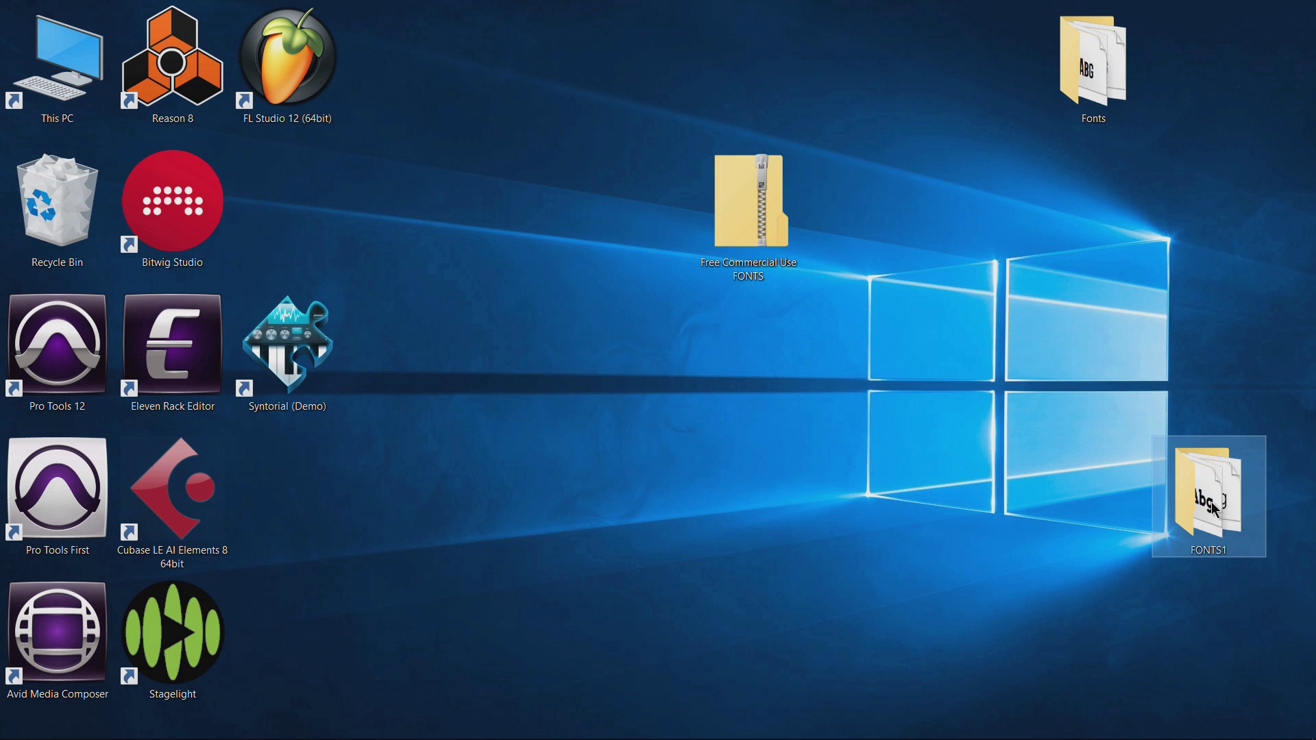
{"action": "left_click_drag", "start_coordinate": [1220, 506], "coordinate": [658, 502]}
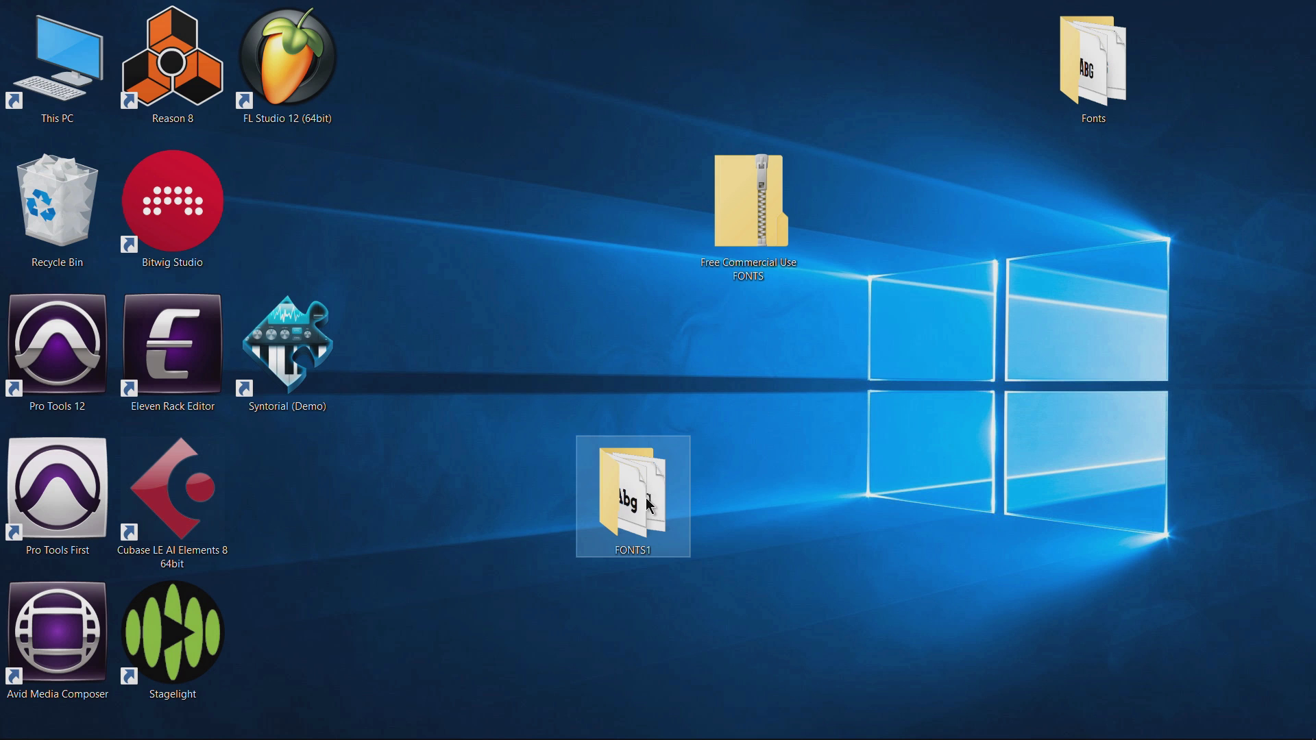
{"action": "double_click", "coordinate": [645, 511]}
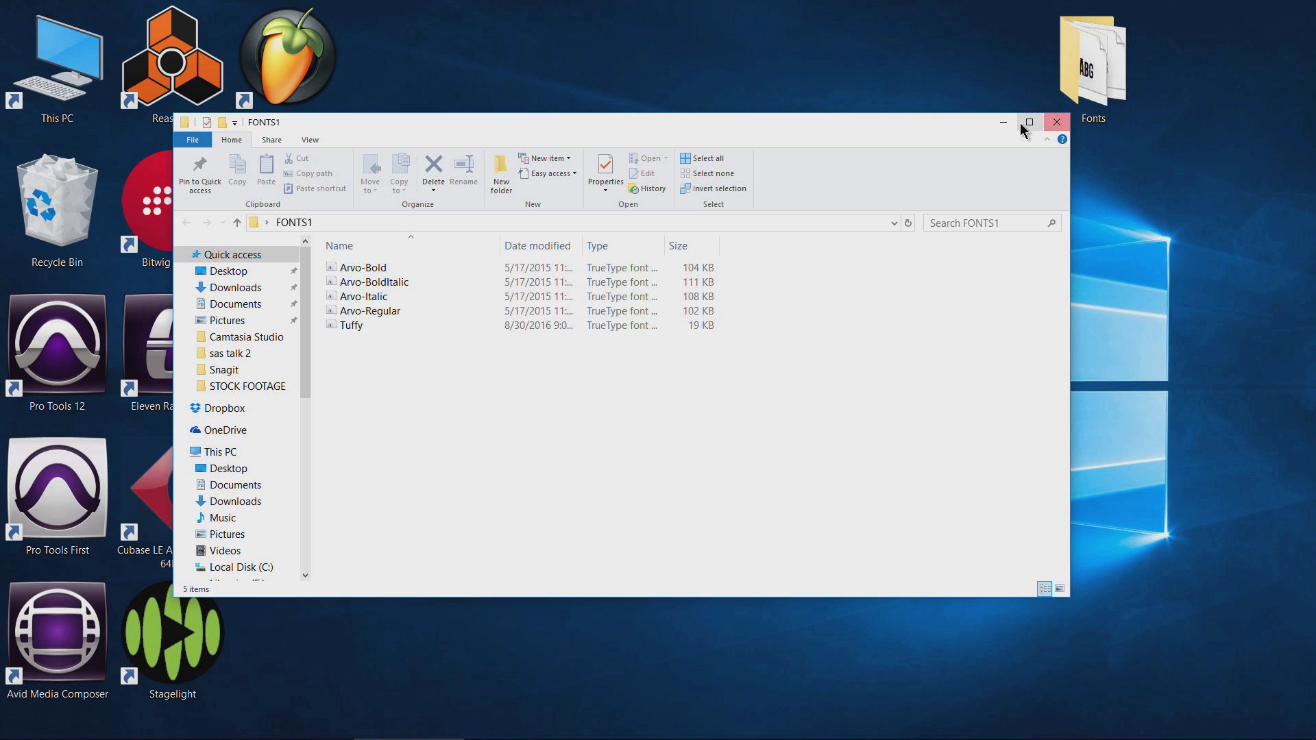
{"action": "left_click", "coordinate": [1054, 124]}
{"action": "left_click_drag", "start_coordinate": [1086, 62], "coordinate": [1001, 69]}
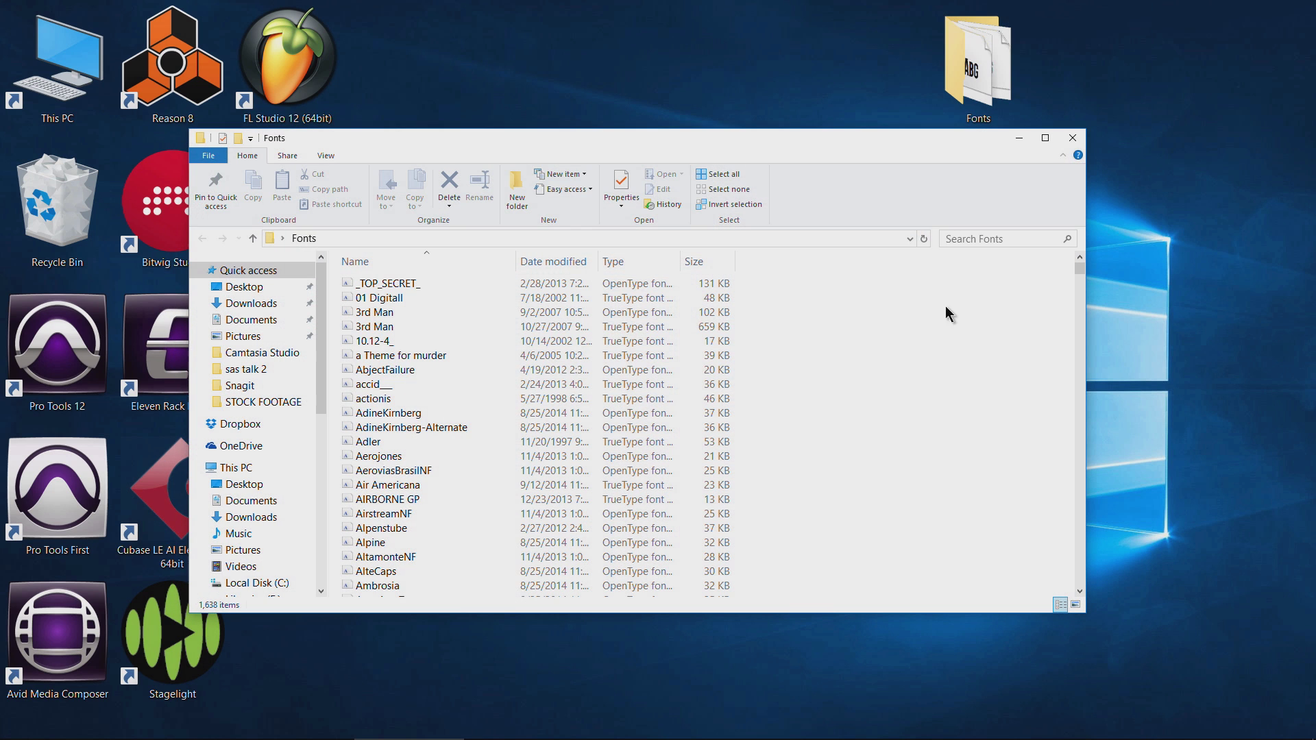
Step: Select all 1,638 font files in the desktop Fonts folder
{"action": "scroll", "coordinate": [475, 424], "scroll_direction": "down", "scroll_amount": 5}
{"action": "scroll", "coordinate": [475, 422], "scroll_direction": "down", "scroll_amount": 15}
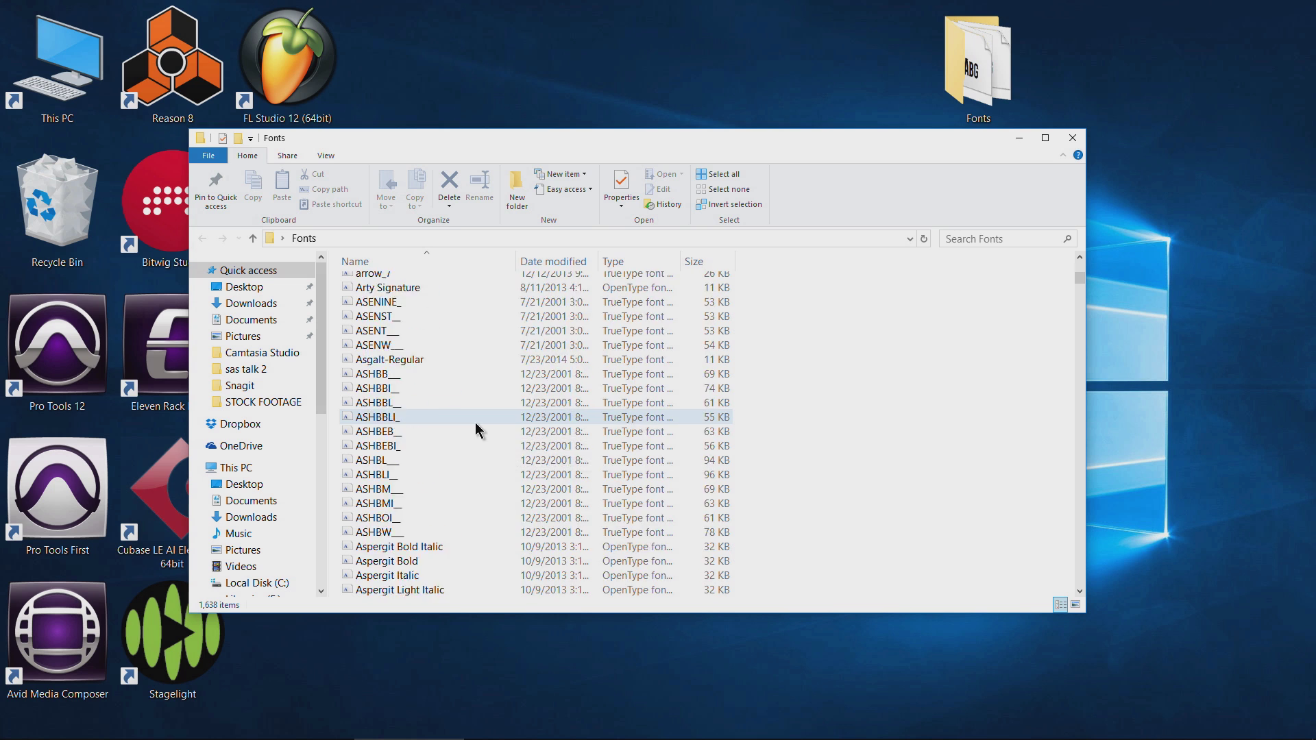
{"action": "scroll", "coordinate": [878, 384], "scroll_direction": "up", "scroll_amount": 8}
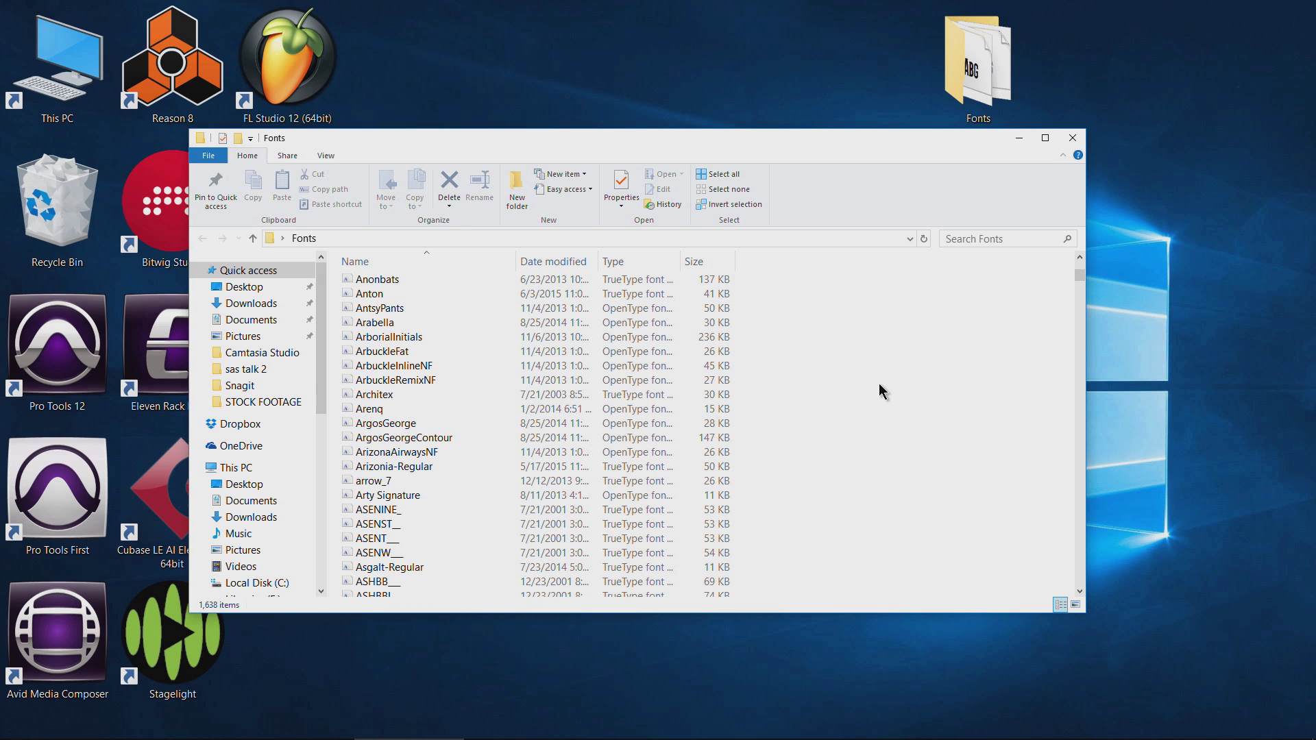
{"action": "key", "text": "ctrl+a"}
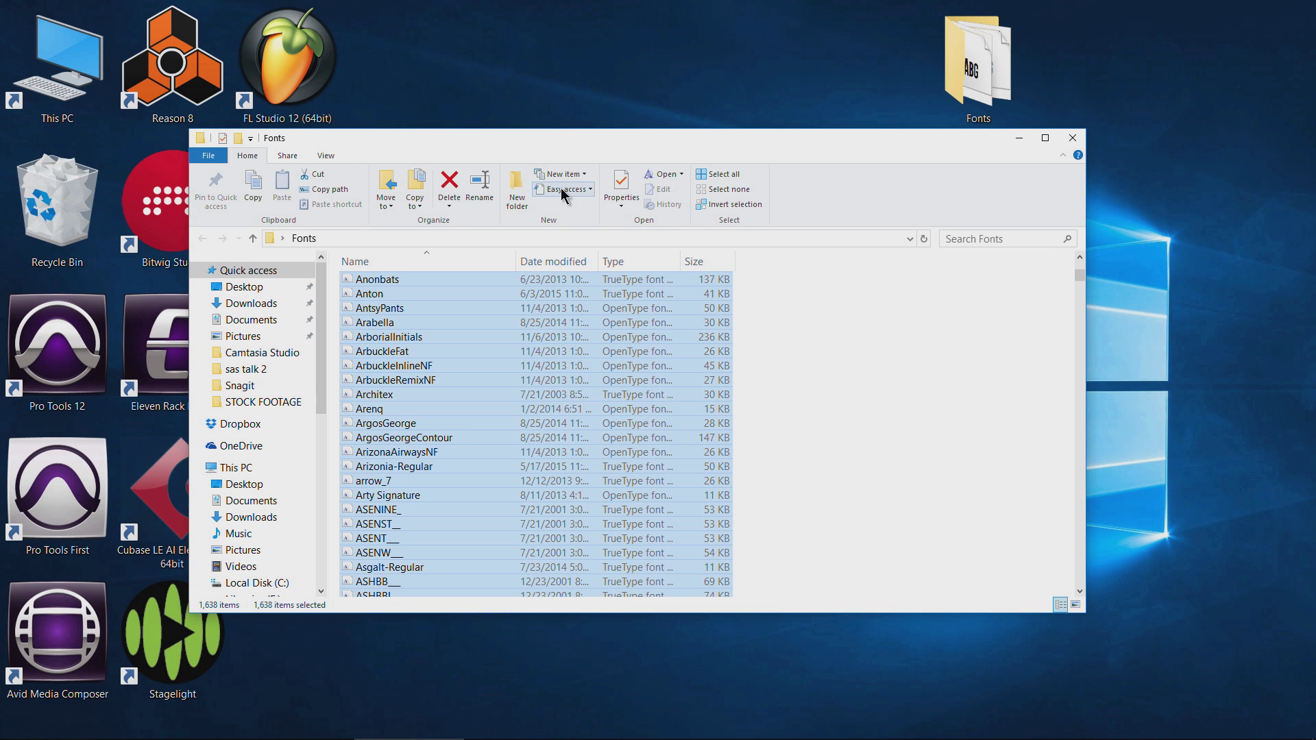
{"action": "left_click_drag", "start_coordinate": [523, 140], "coordinate": [661, 158]}
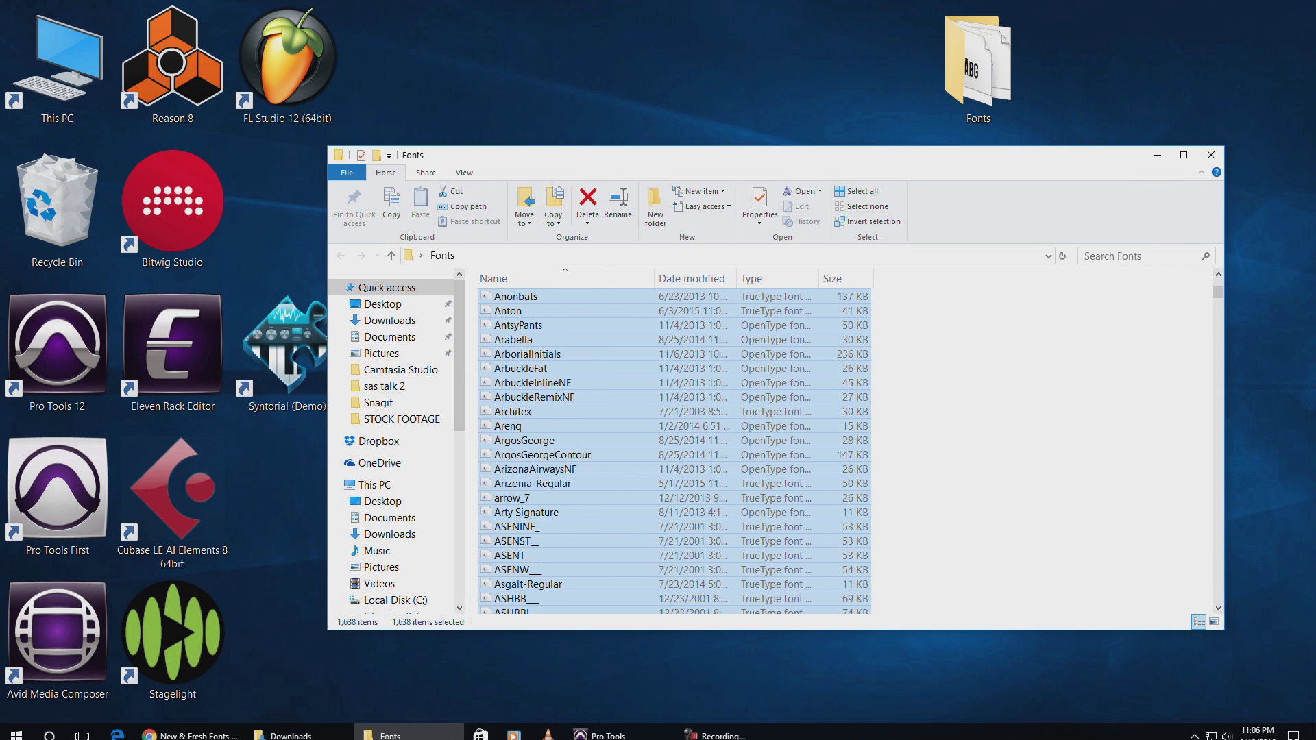
Step: Open the Fonts control panel from a Start search for 'font'
{"action": "left_click", "coordinate": [16, 726]}
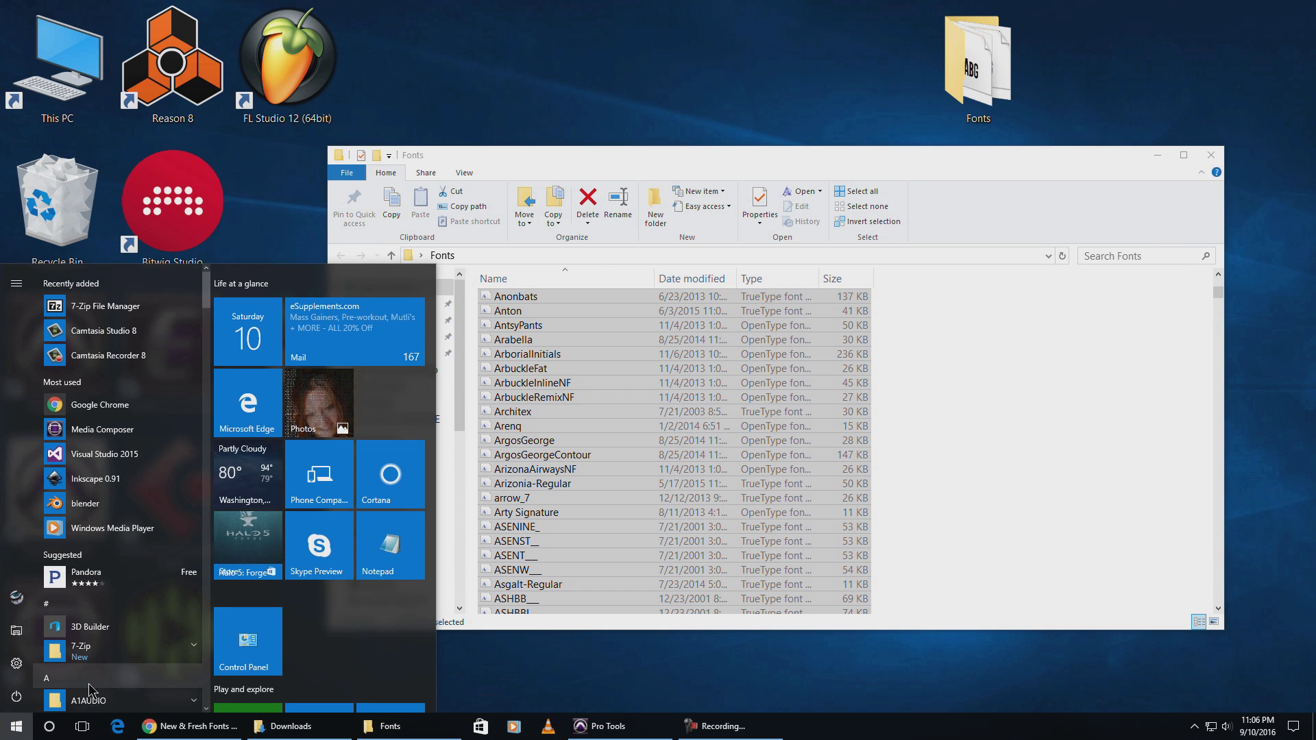
{"action": "type", "text": "font"}
{"action": "left_click", "coordinate": [75, 343]}
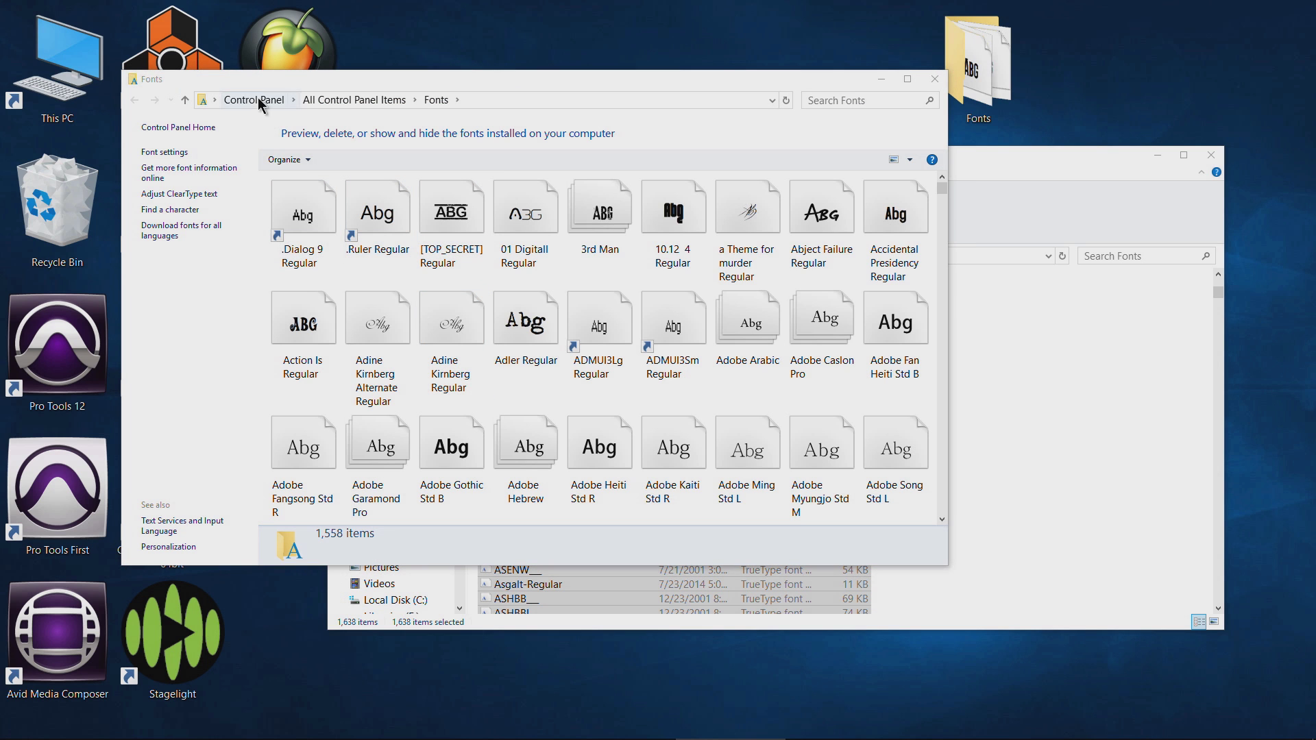
{"action": "left_click", "coordinate": [960, 199]}
{"action": "left_click_drag", "start_coordinate": [621, 163], "coordinate": [934, 173]}
{"action": "left_click_drag", "start_coordinate": [943, 420], "coordinate": [898, 428]}
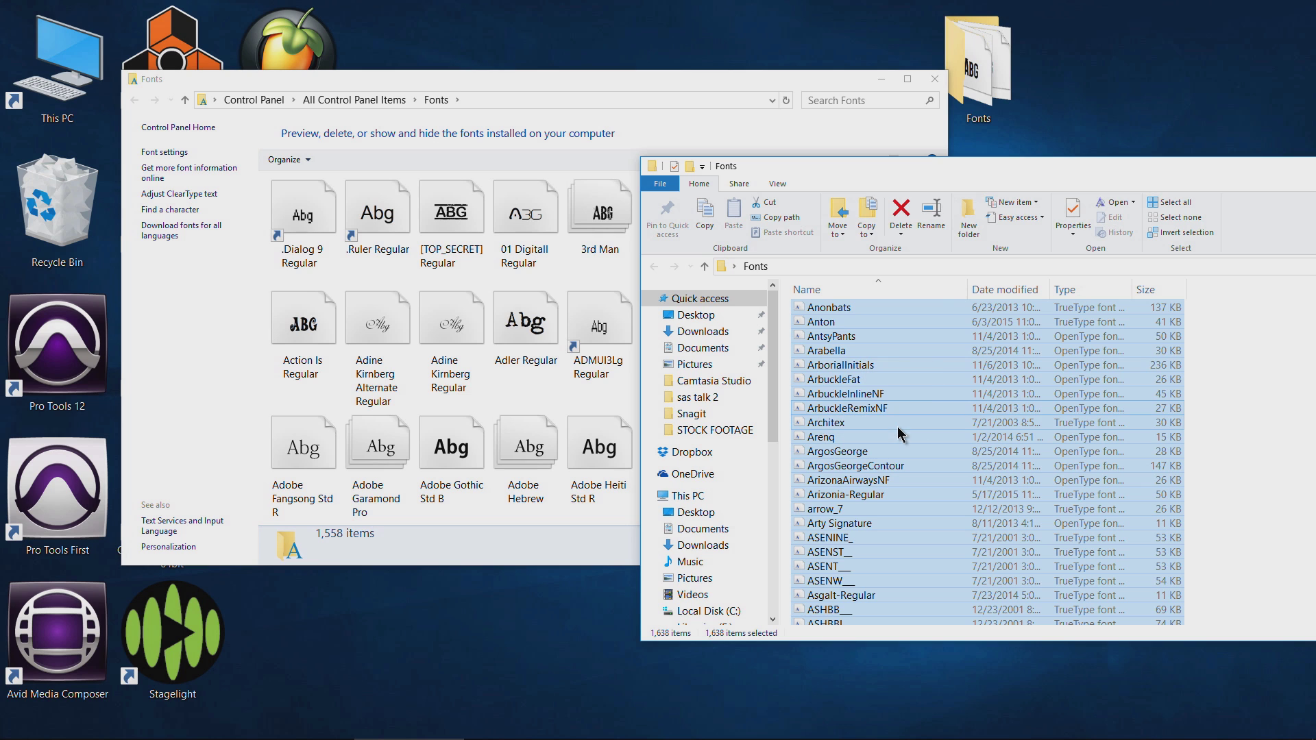
{"action": "left_click_drag", "start_coordinate": [936, 161], "coordinate": [874, 149]}
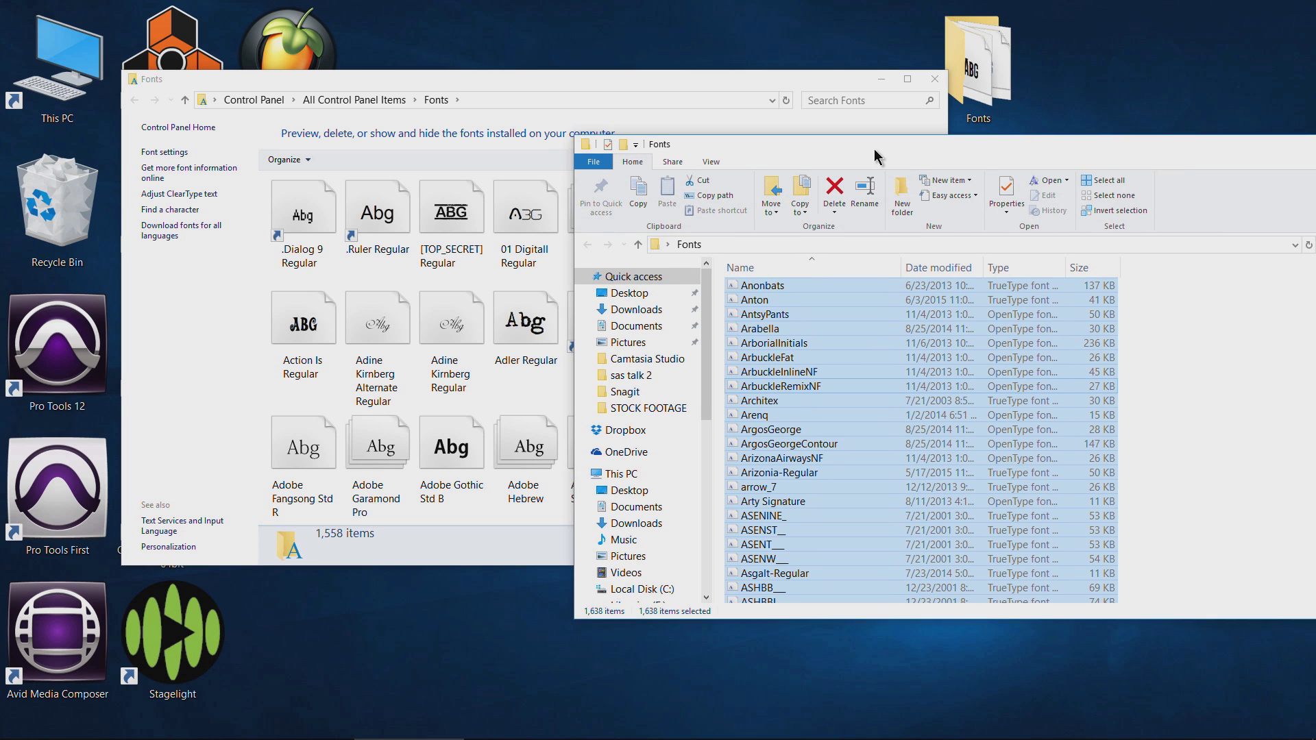
{"action": "left_click_drag", "start_coordinate": [456, 80], "coordinate": [442, 81]}
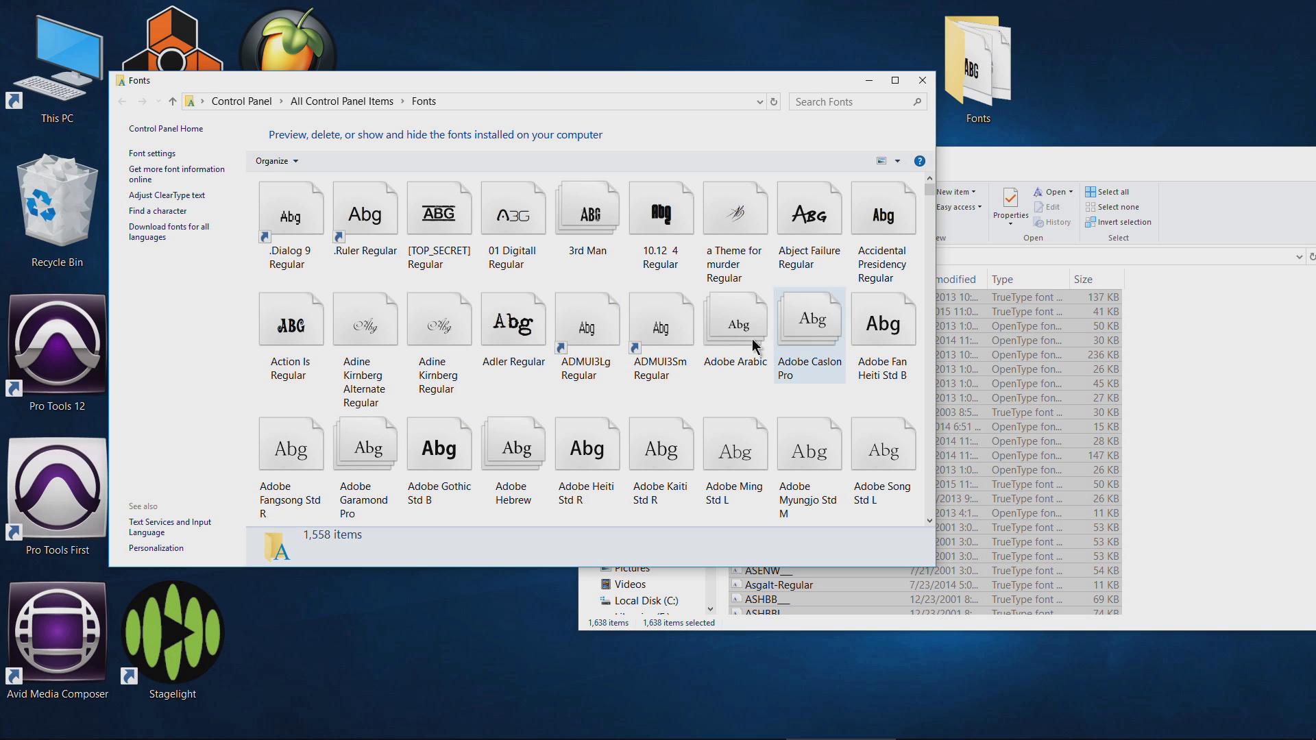
{"action": "left_click_drag", "start_coordinate": [519, 79], "coordinate": [480, 63]}
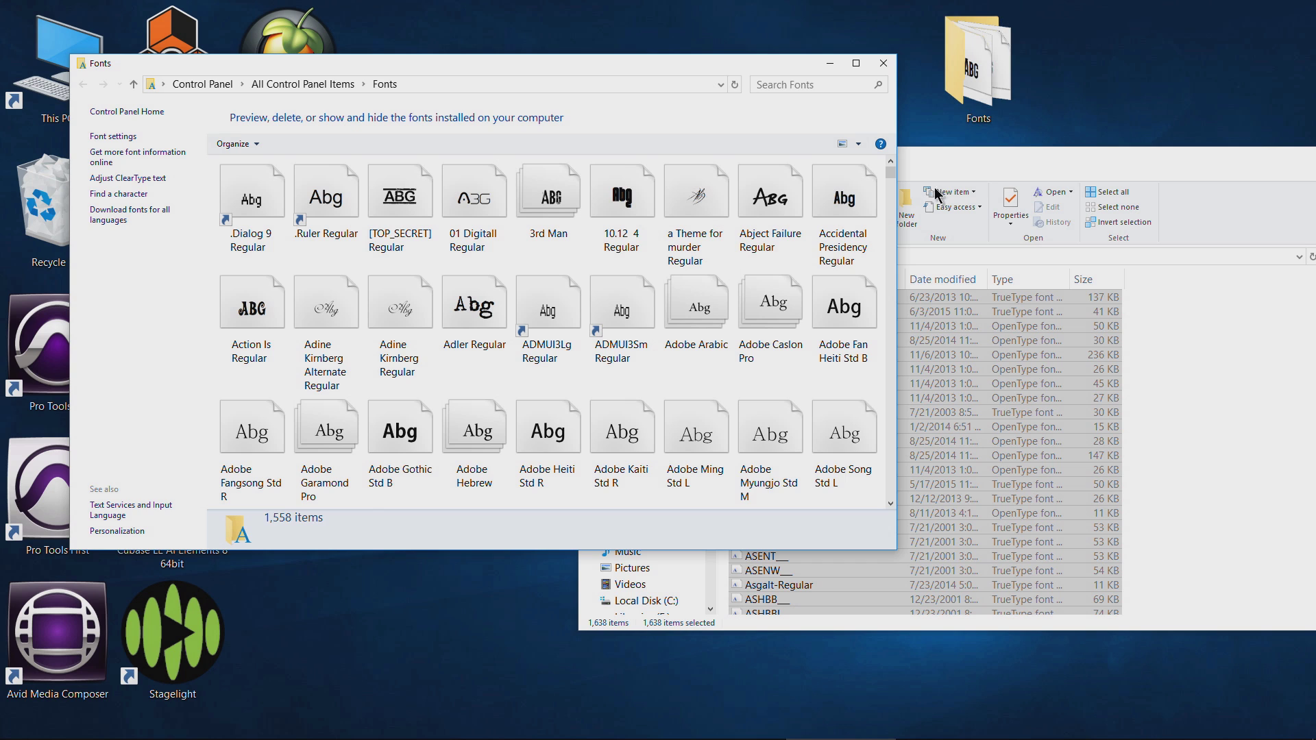
{"action": "left_click_drag", "start_coordinate": [1017, 158], "coordinate": [853, 135]}
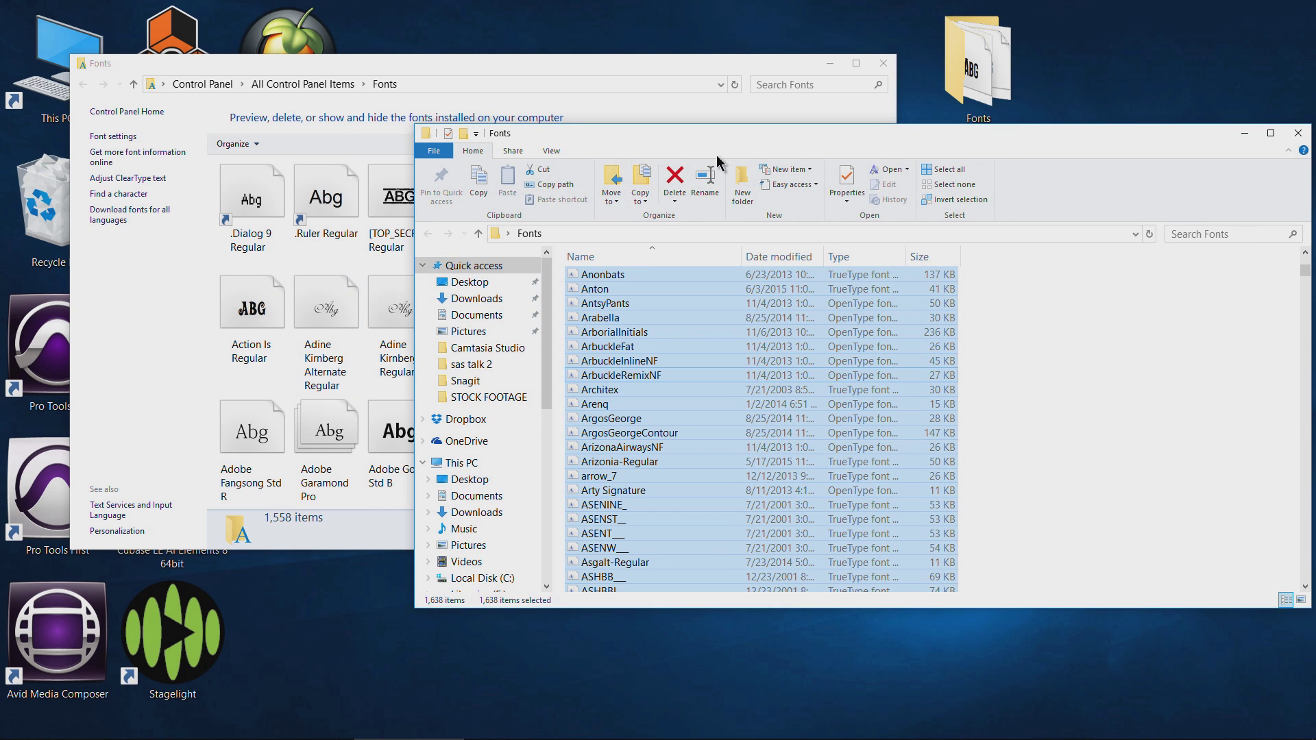
{"action": "left_click_drag", "start_coordinate": [697, 132], "coordinate": [863, 154]}
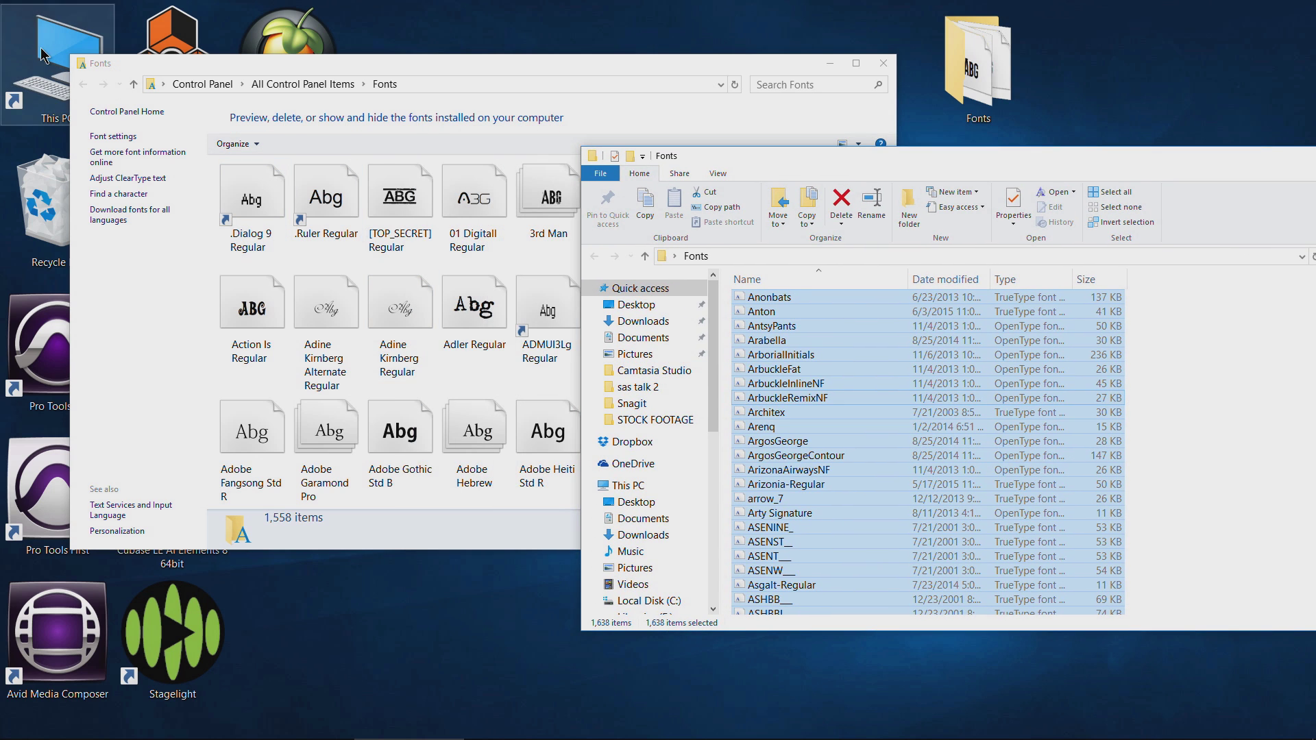
{"action": "key", "text": "super+e"}
Step: Open Downloads, select Arvo-Bold through Bard, then close the Downloads window
{"action": "left_click", "coordinate": [533, 175]}
{"action": "double_click", "coordinate": [534, 174]}
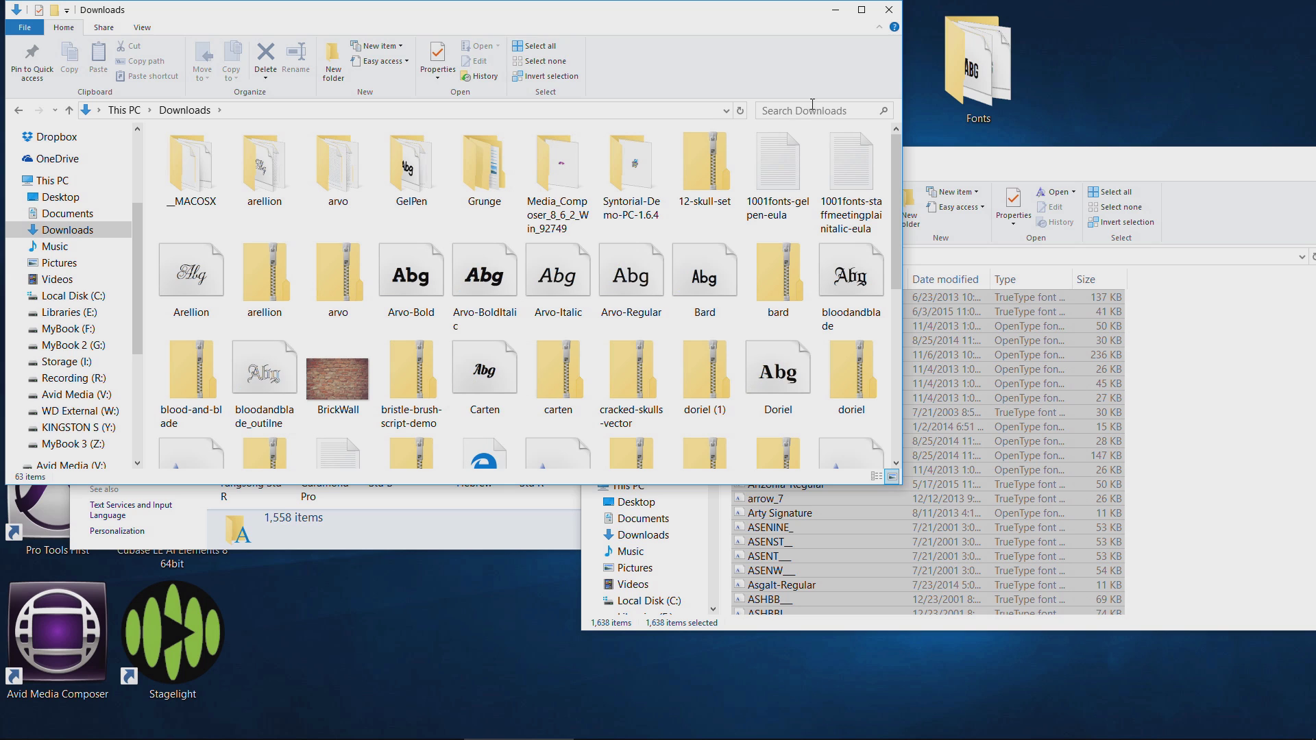
{"action": "left_click", "coordinate": [812, 104]}
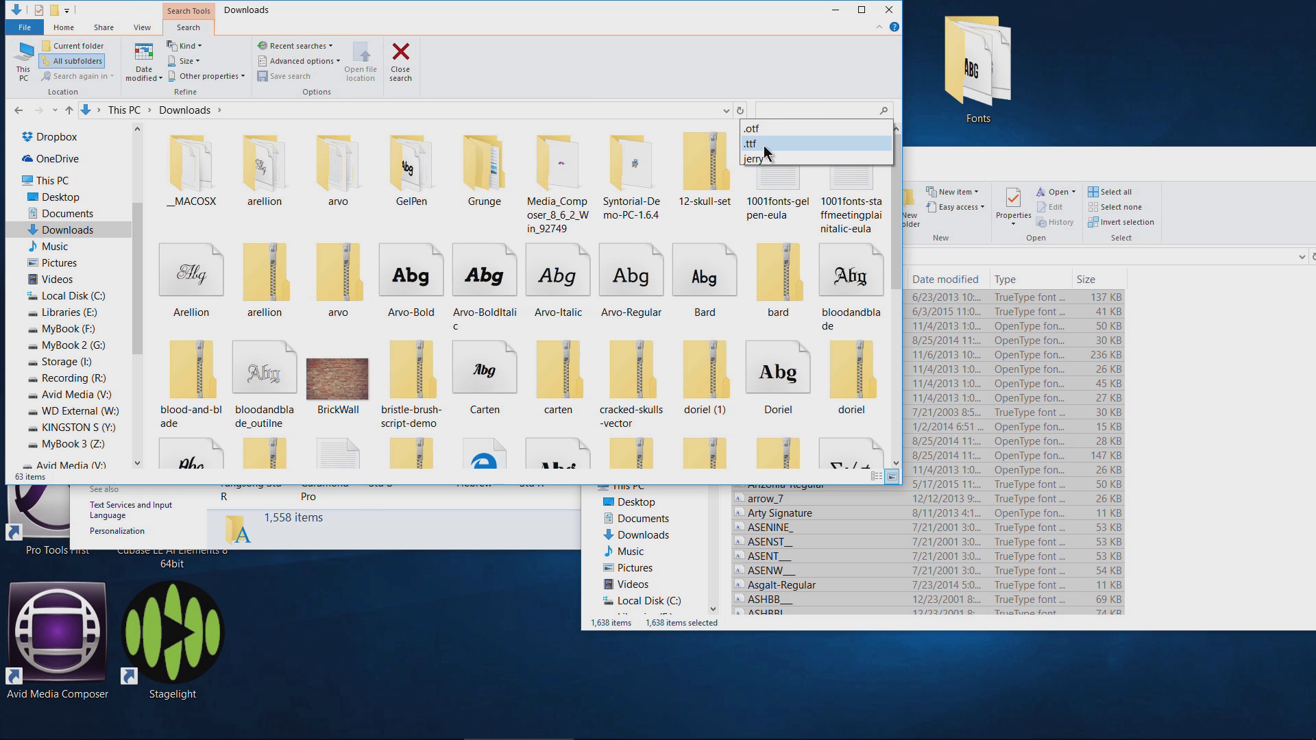
{"action": "left_click", "coordinate": [412, 278]}
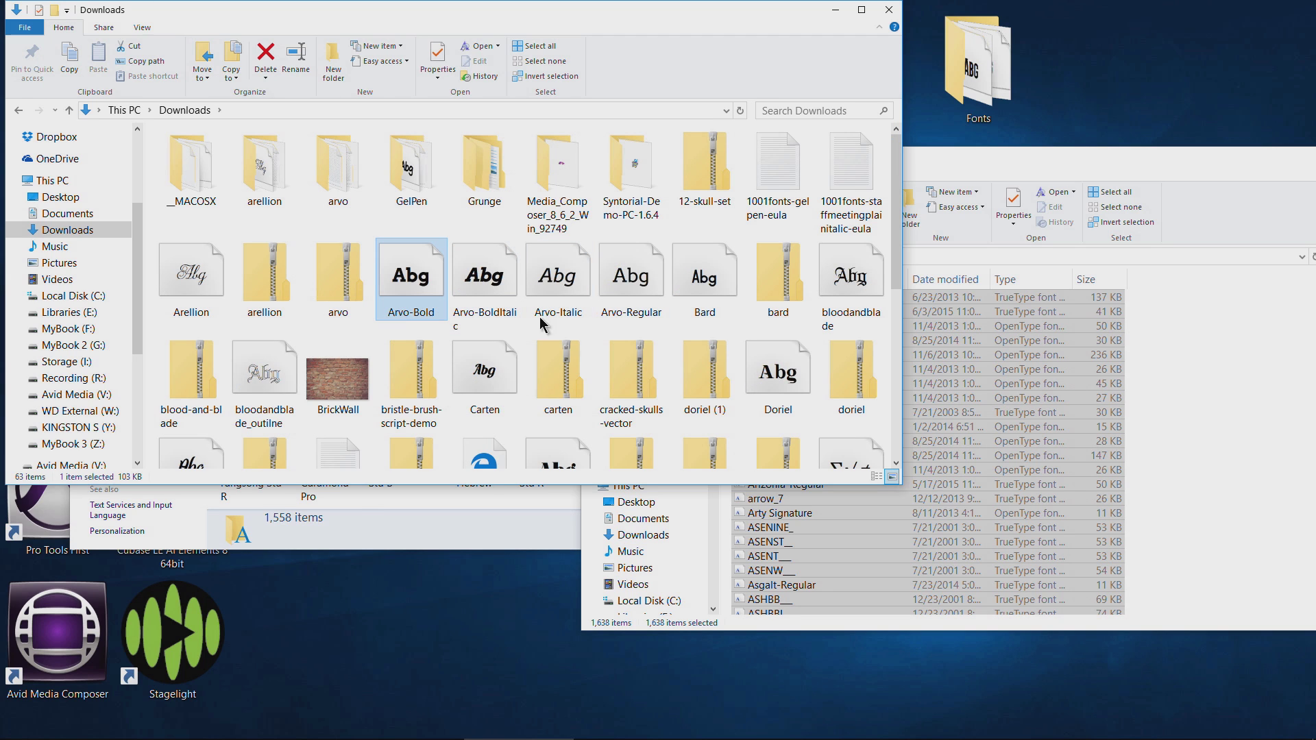
{"action": "left_click", "coordinate": [709, 286], "text": "shift"}
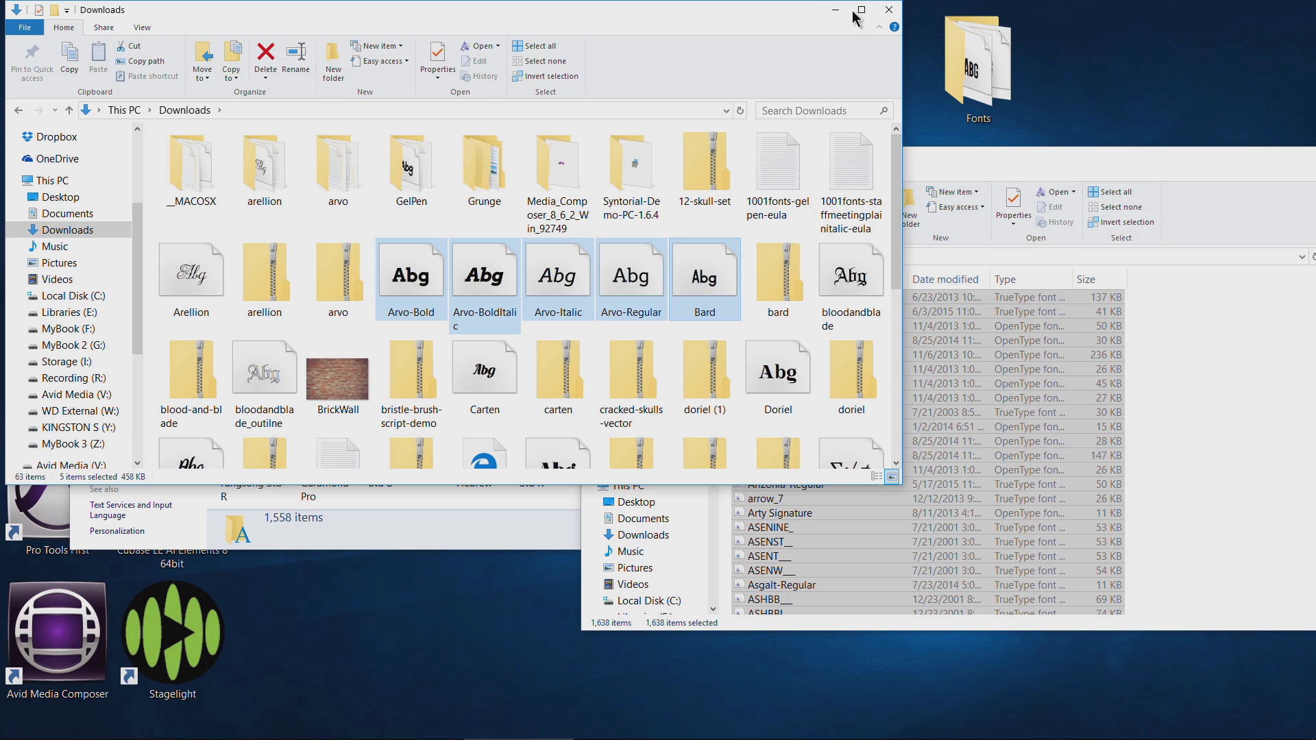
{"action": "left_click", "coordinate": [890, 10]}
Step: Select then deselect all installed fonts and close the Control Panel Fonts window
{"action": "left_click_drag", "start_coordinate": [490, 63], "coordinate": [471, 61]}
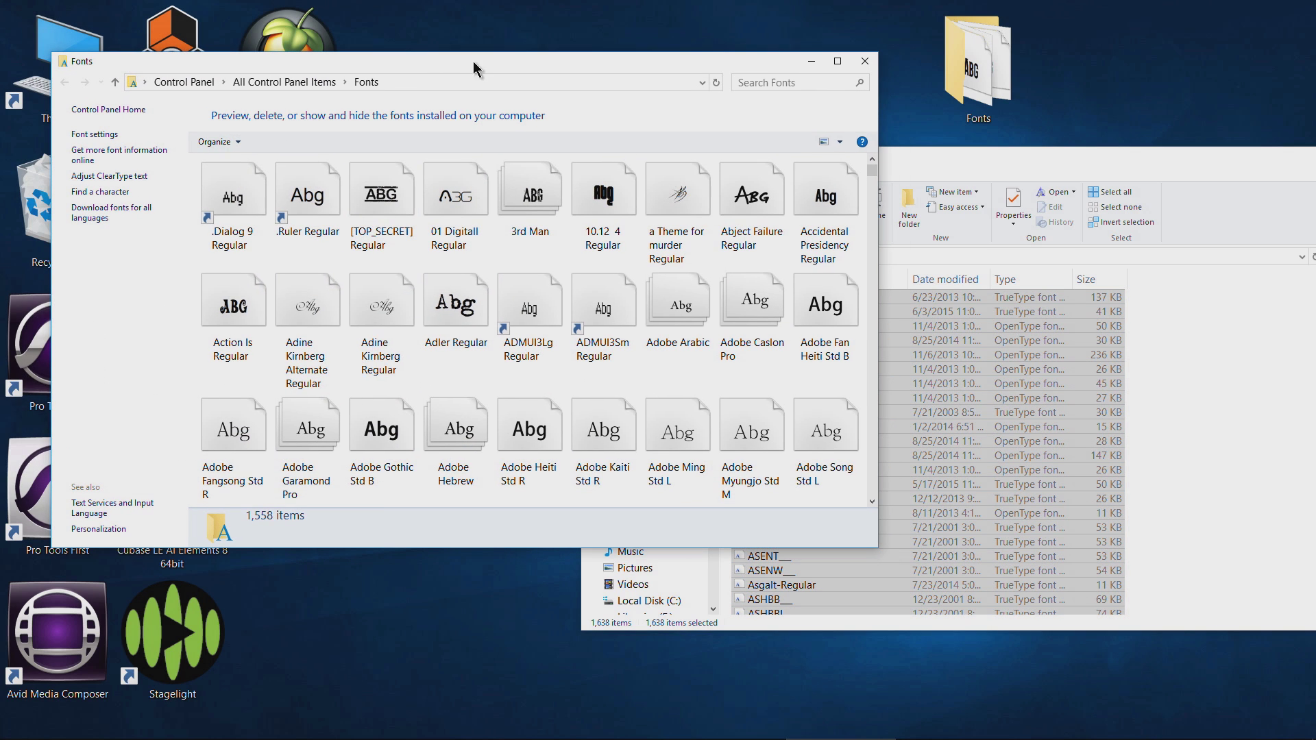
{"action": "key", "text": "ctrl+a"}
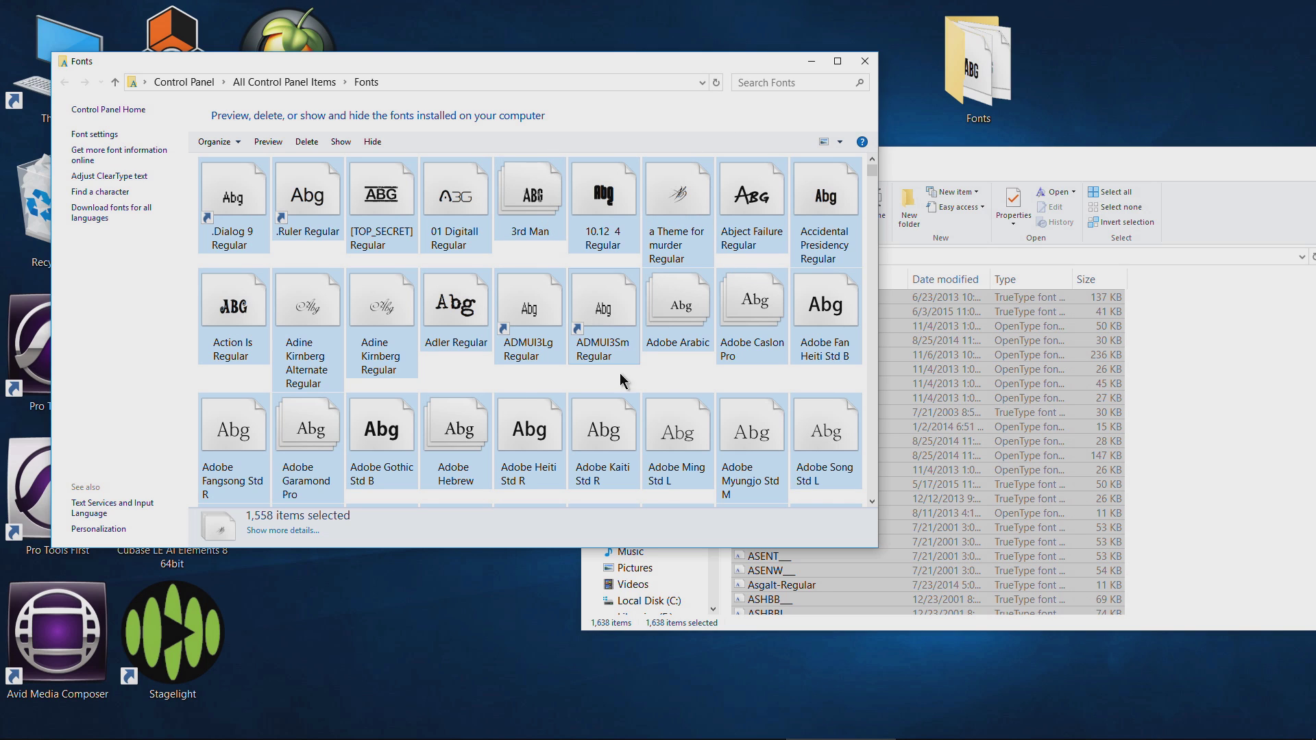
{"action": "left_click", "coordinate": [676, 381]}
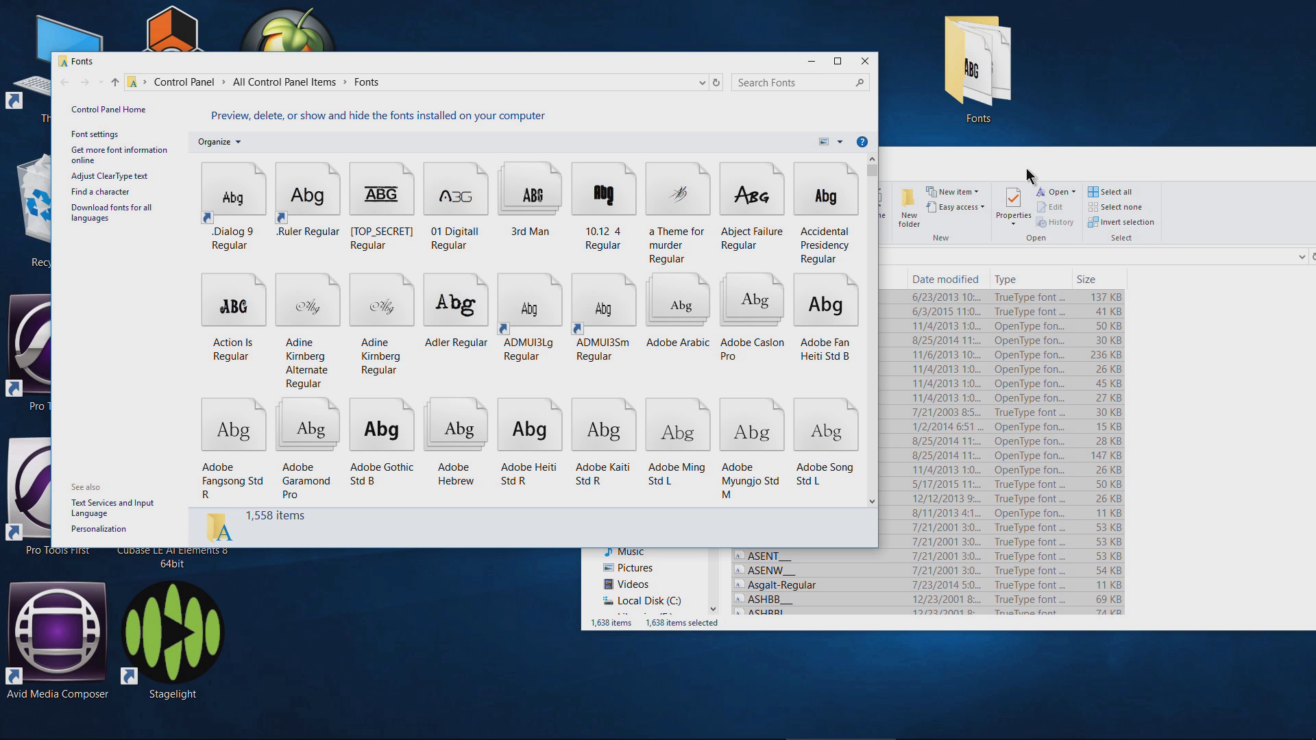
{"action": "left_click", "coordinate": [866, 61]}
{"action": "left_click_drag", "start_coordinate": [940, 168], "coordinate": [683, 129]}
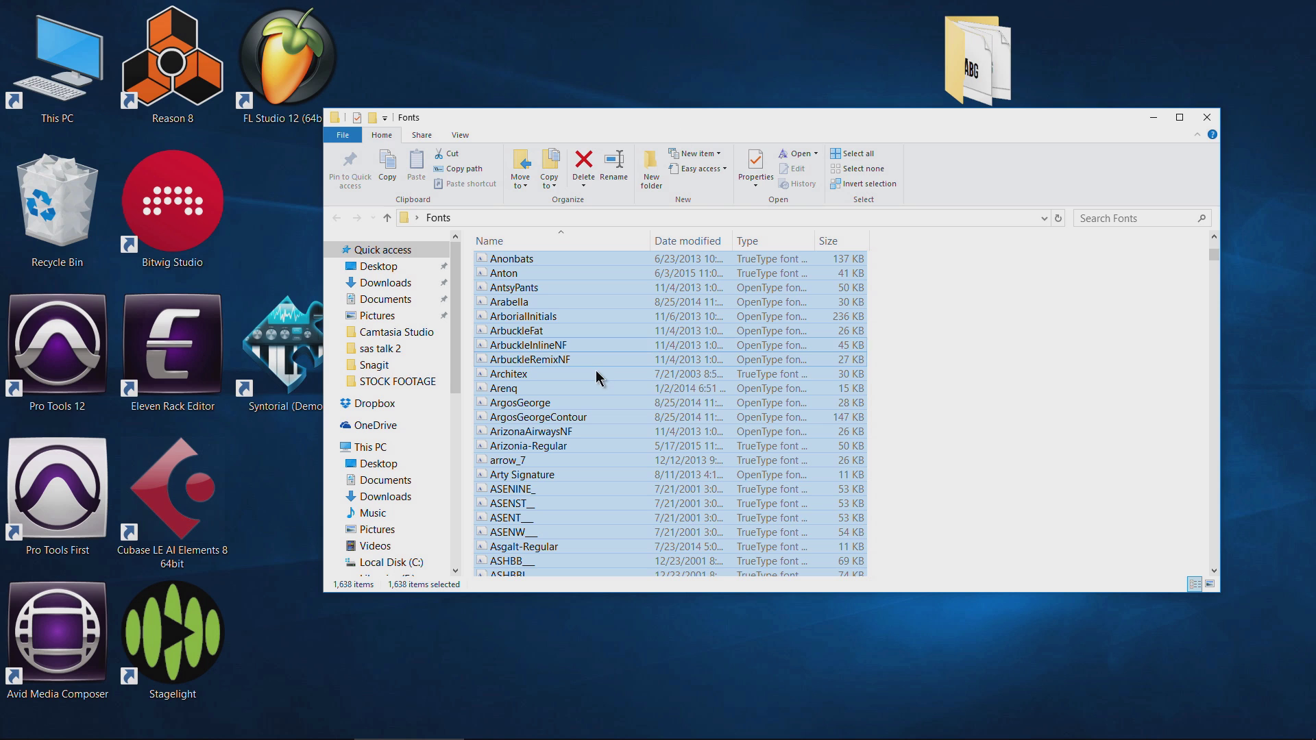
Step: Install the 1,638 selected fonts, replacing existing ones for all items, then stop and close the folder
{"action": "right_click", "coordinate": [594, 379]}
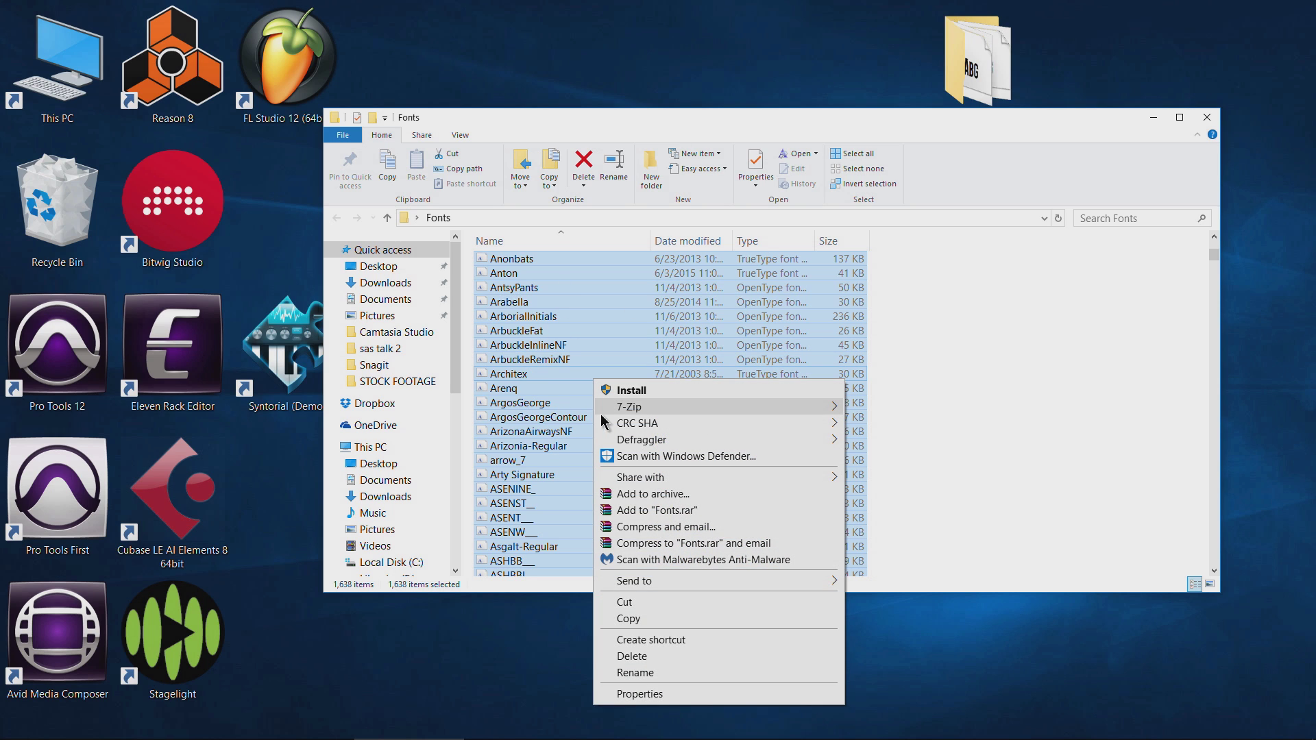
{"action": "mouse_move", "coordinate": [602, 412]}
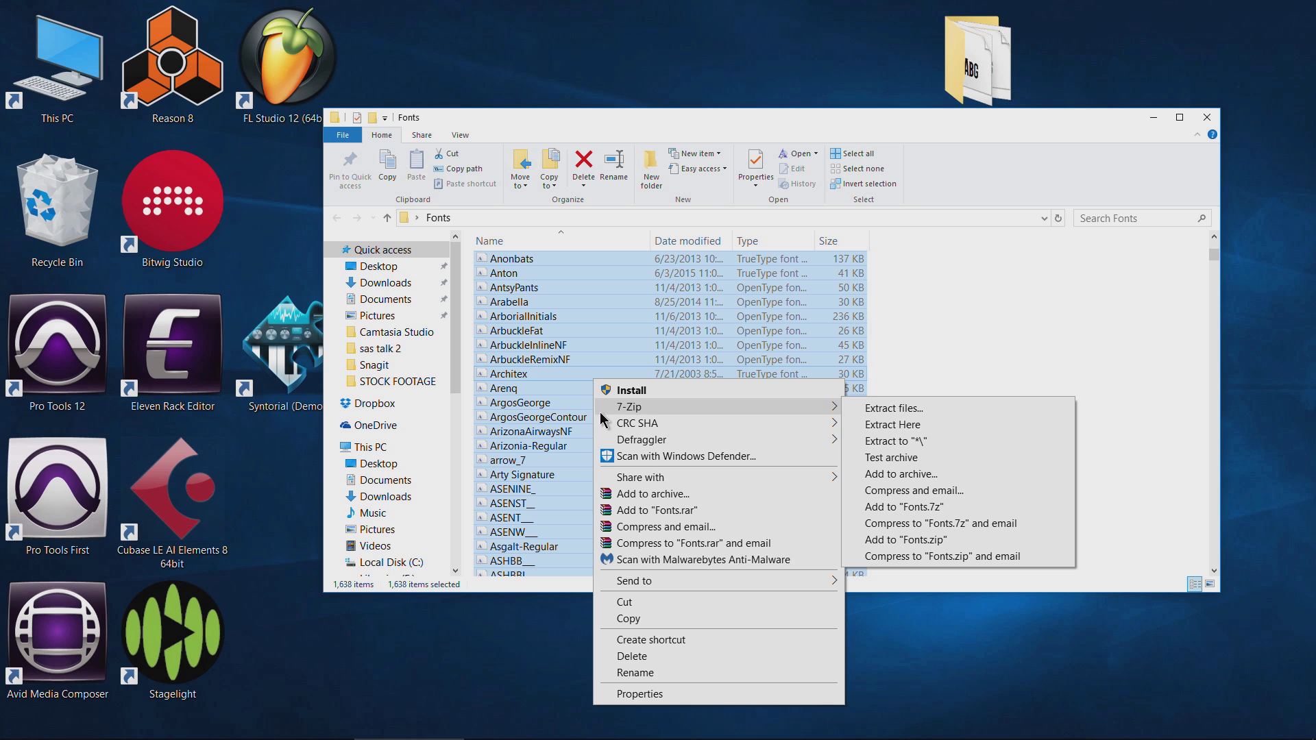
{"action": "left_click", "coordinate": [659, 390]}
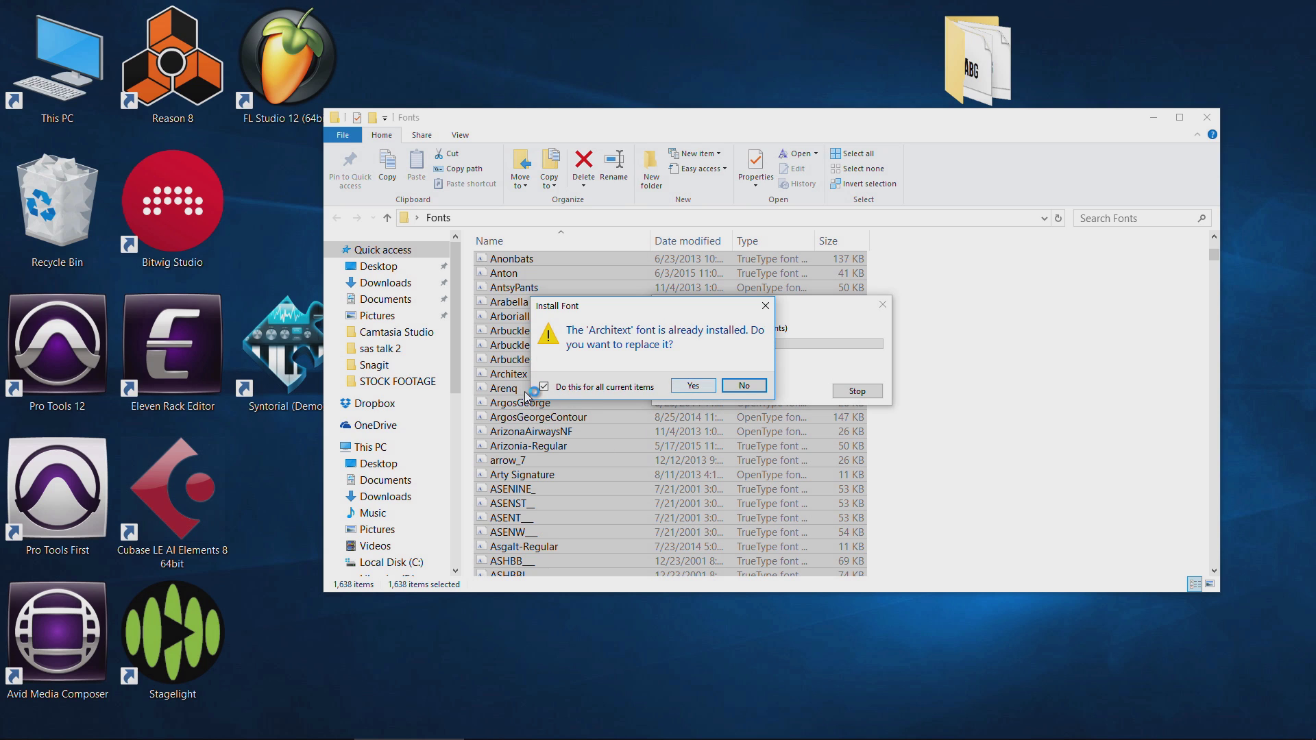
{"action": "left_click", "coordinate": [673, 387]}
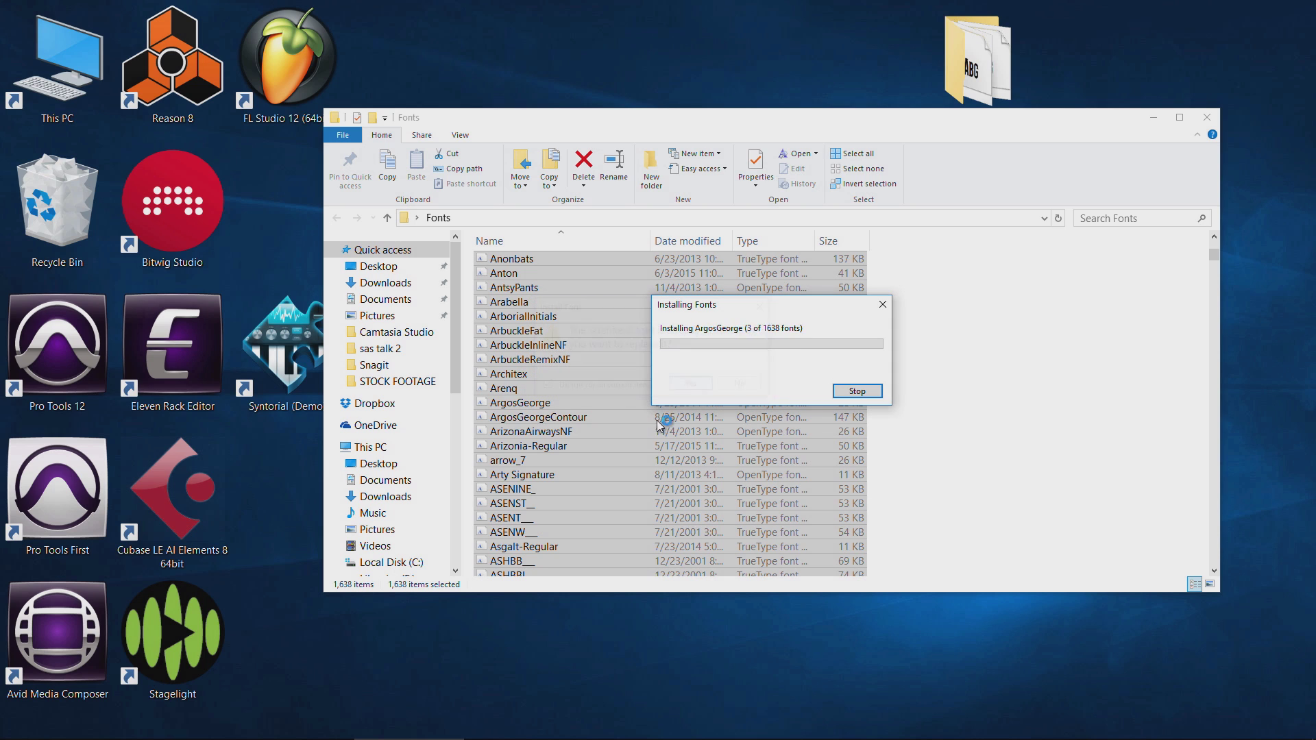
{"action": "left_click", "coordinate": [857, 391]}
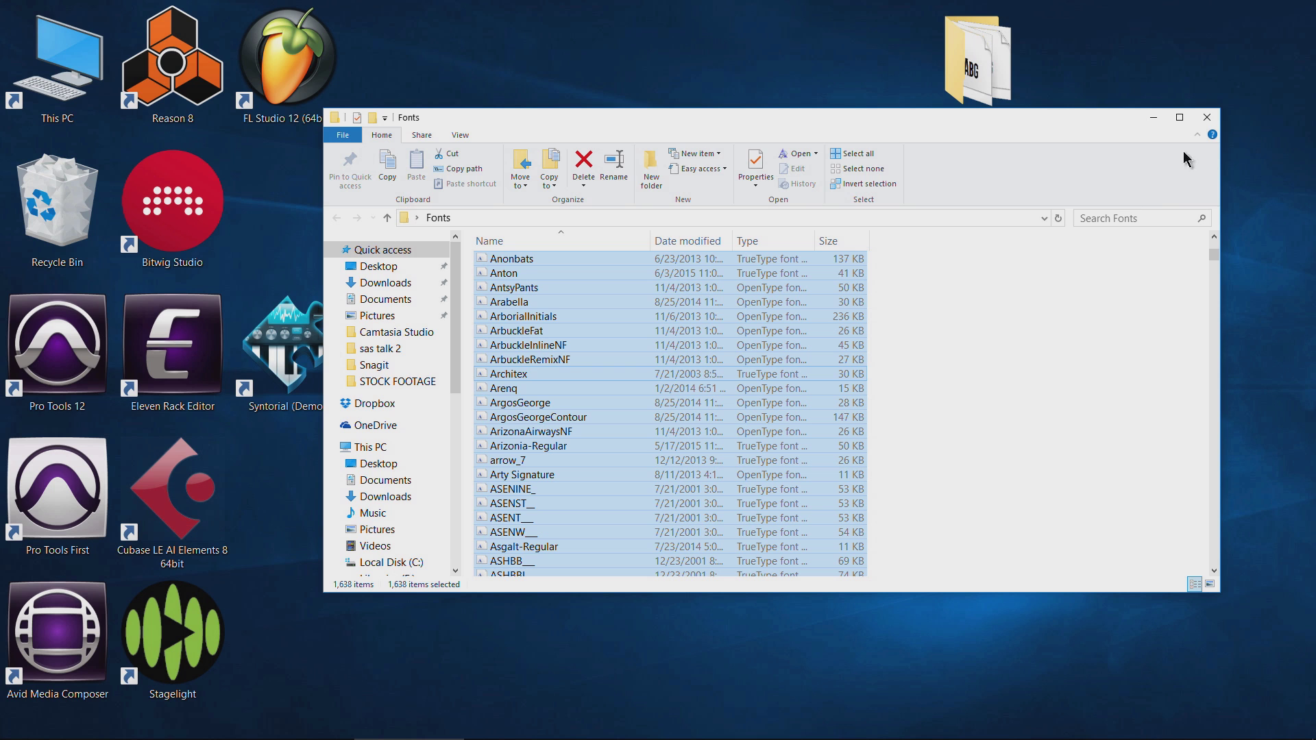
{"action": "left_click", "coordinate": [1208, 120]}
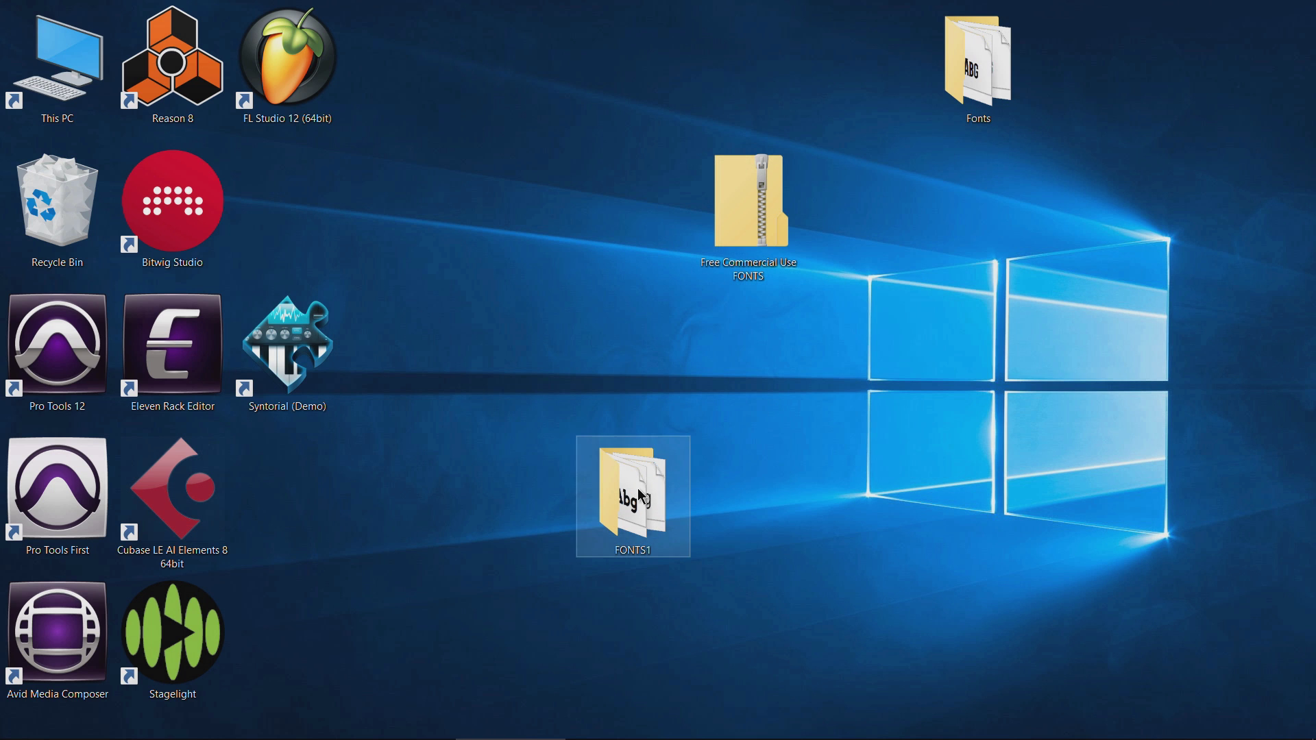
Step: Install all five FONTS1 fonts, the four Arvo styles and Tuffy, replacing Tuffy Regular
{"action": "double_click", "coordinate": [659, 536]}
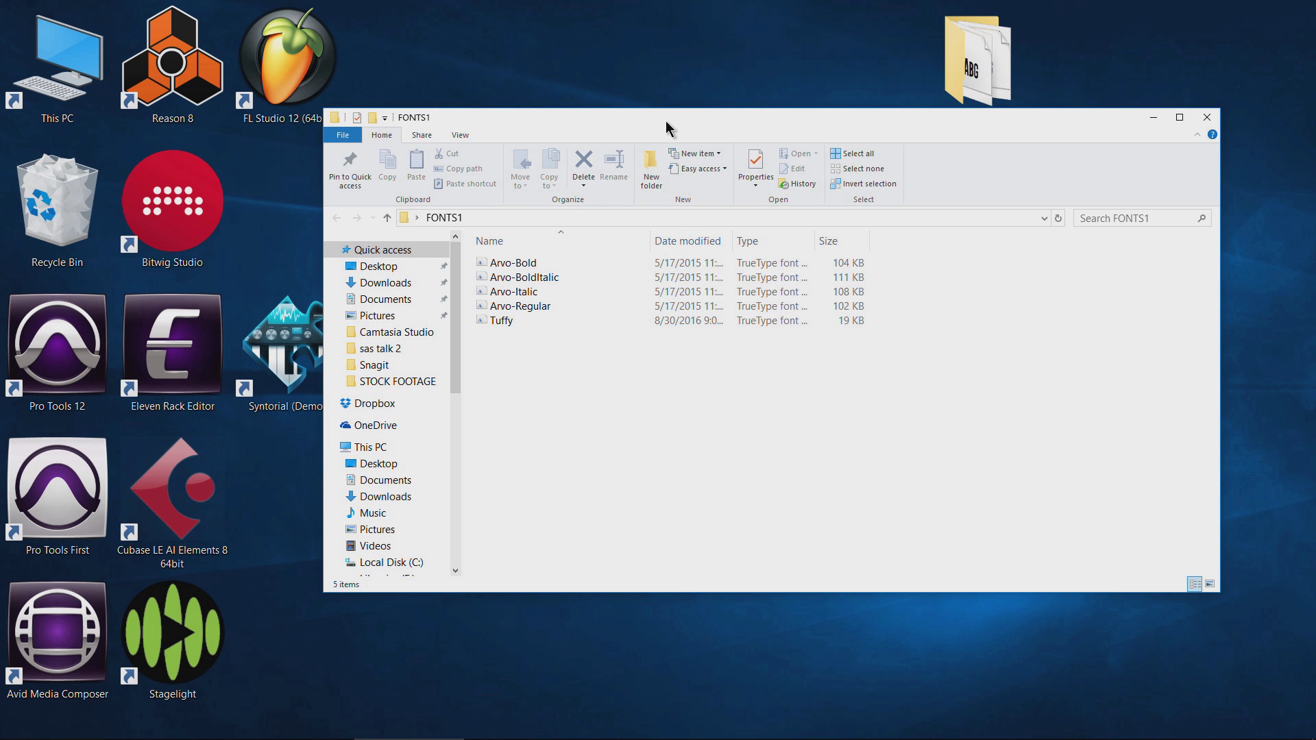
{"action": "left_click_drag", "start_coordinate": [726, 122], "coordinate": [709, 108]}
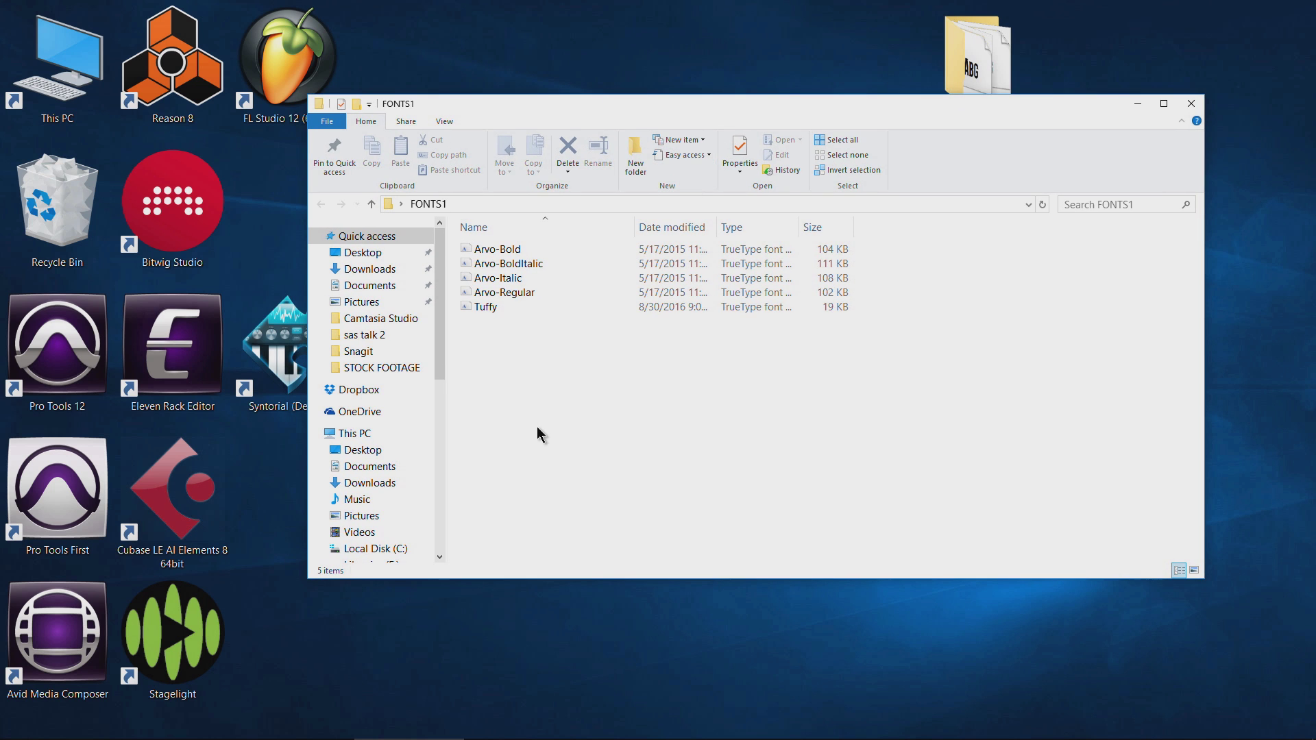
{"action": "key", "text": "ctrl+a"}
{"action": "right_click", "coordinate": [554, 278]}
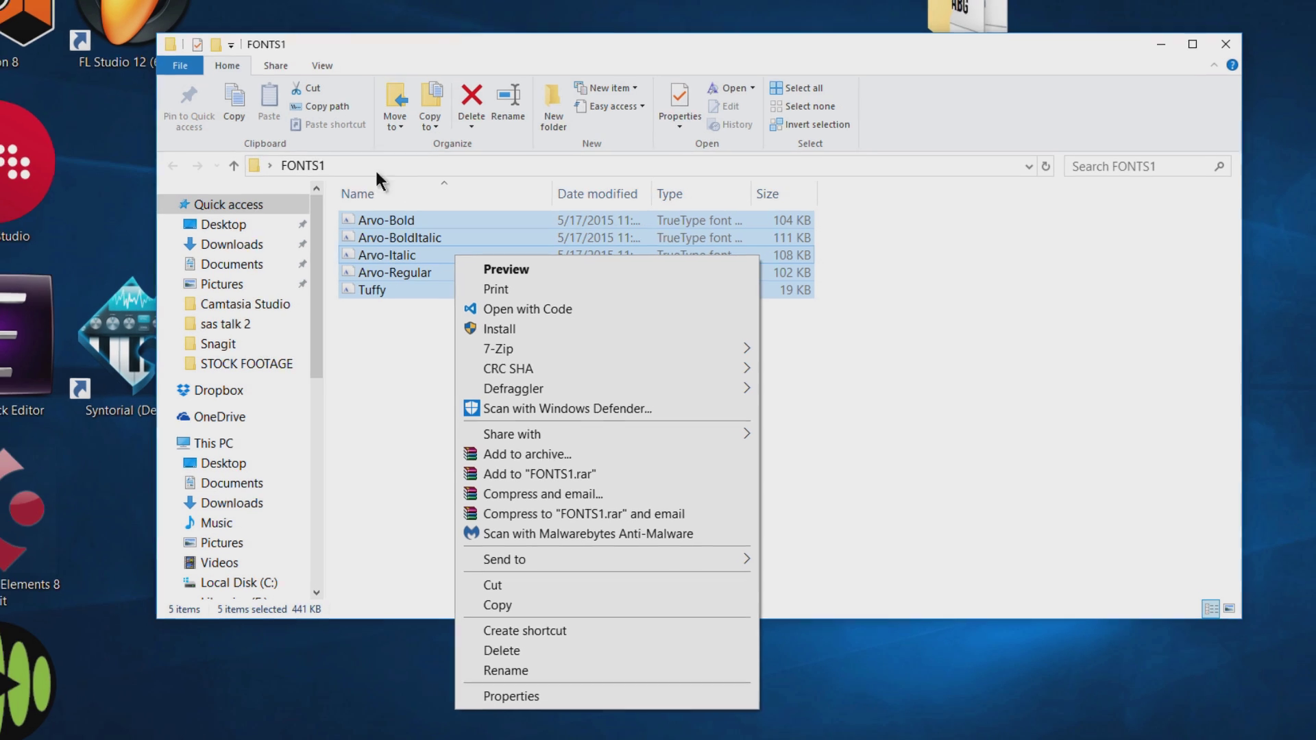
{"action": "left_click", "coordinate": [500, 327]}
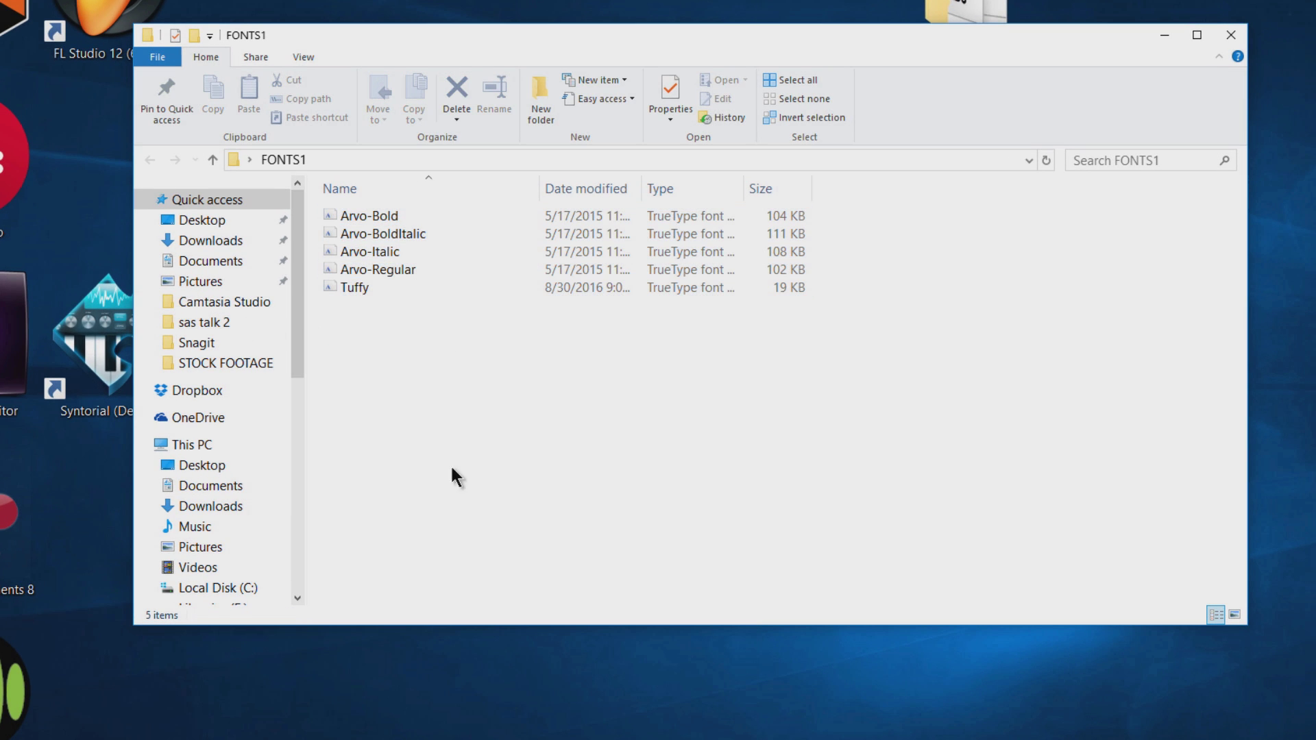
{"action": "right_click", "coordinate": [479, 268]}
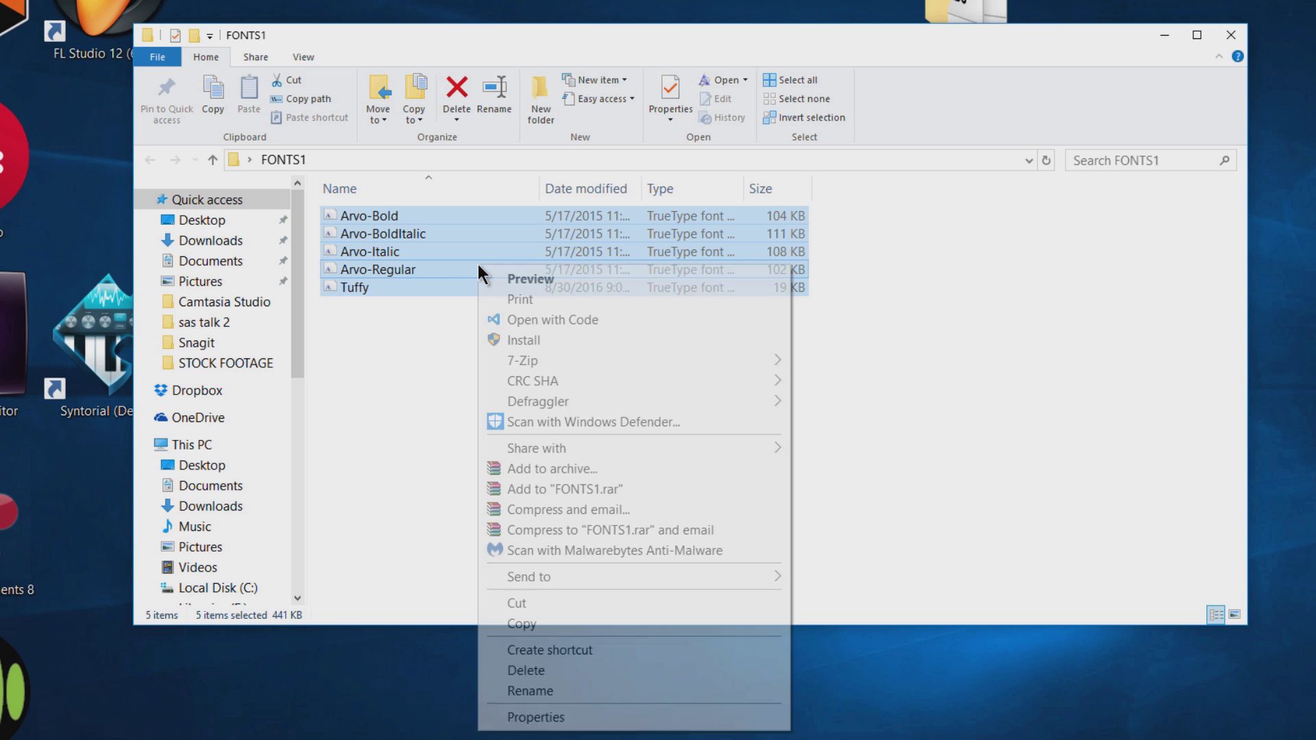
{"action": "left_click", "coordinate": [537, 339]}
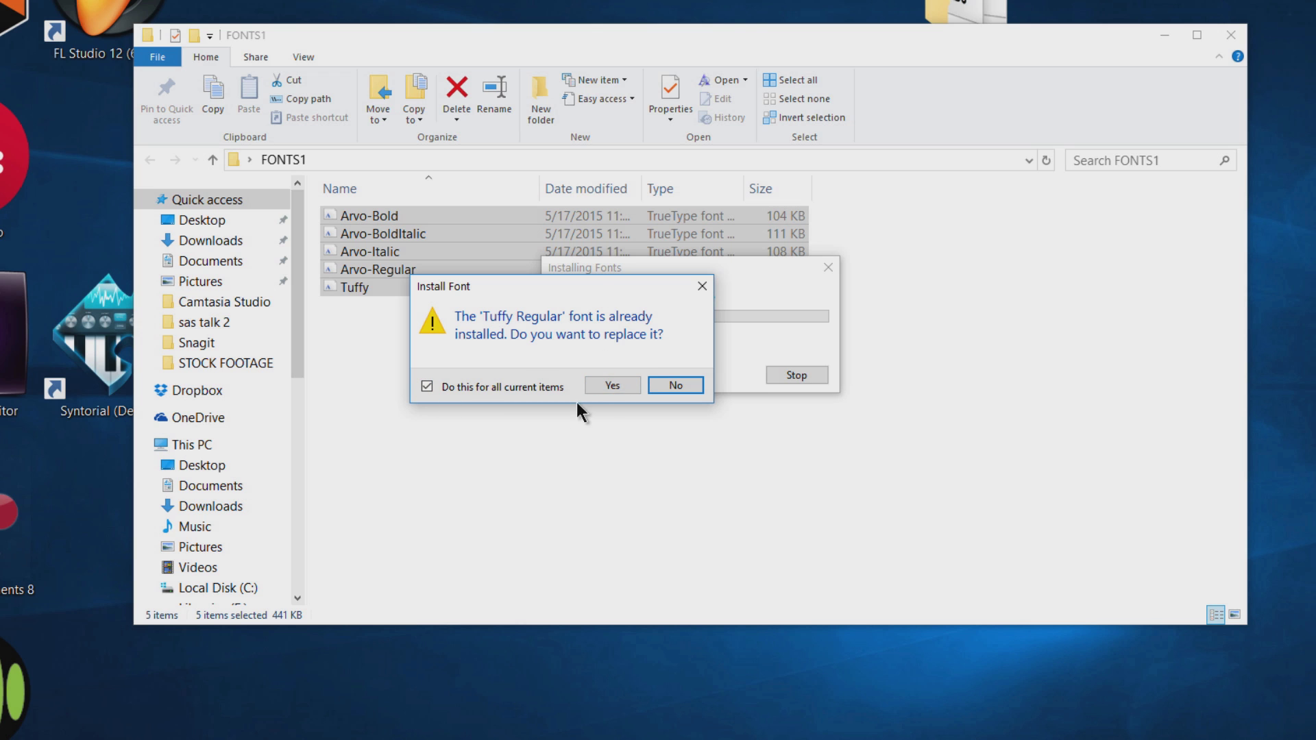
{"action": "left_click", "coordinate": [595, 386]}
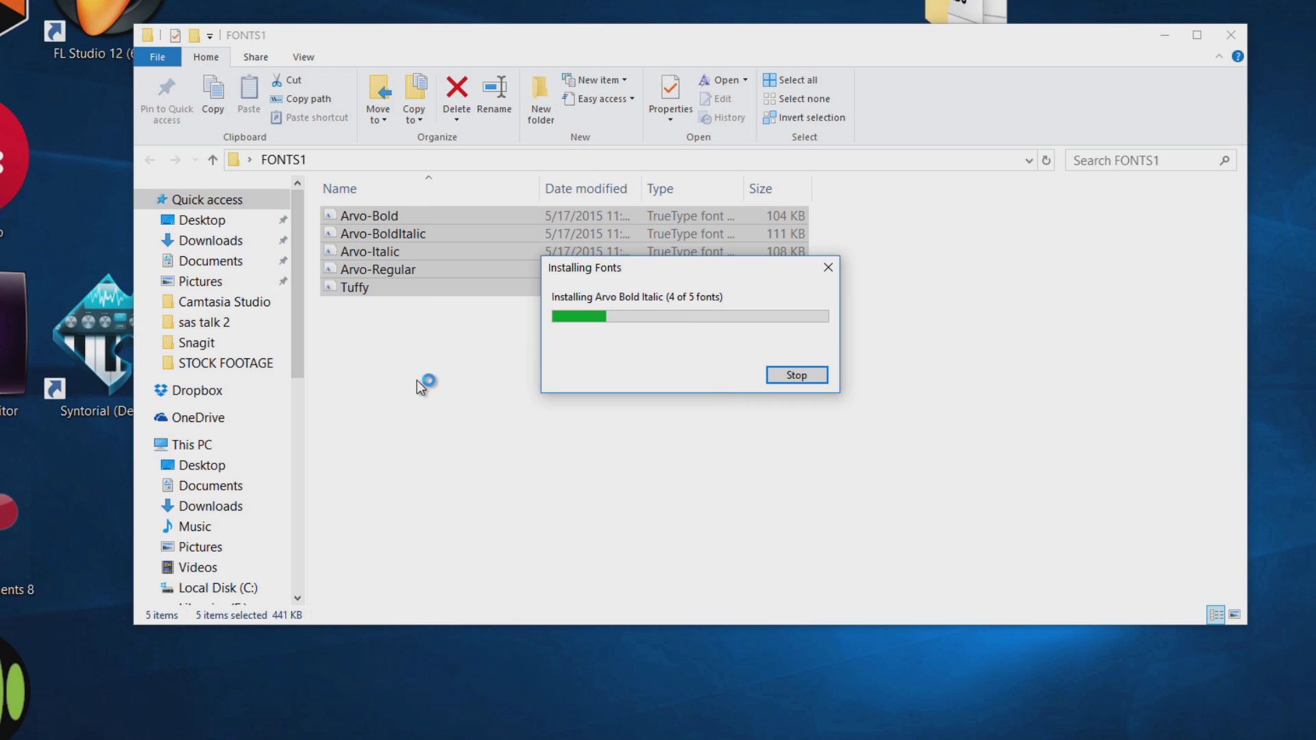